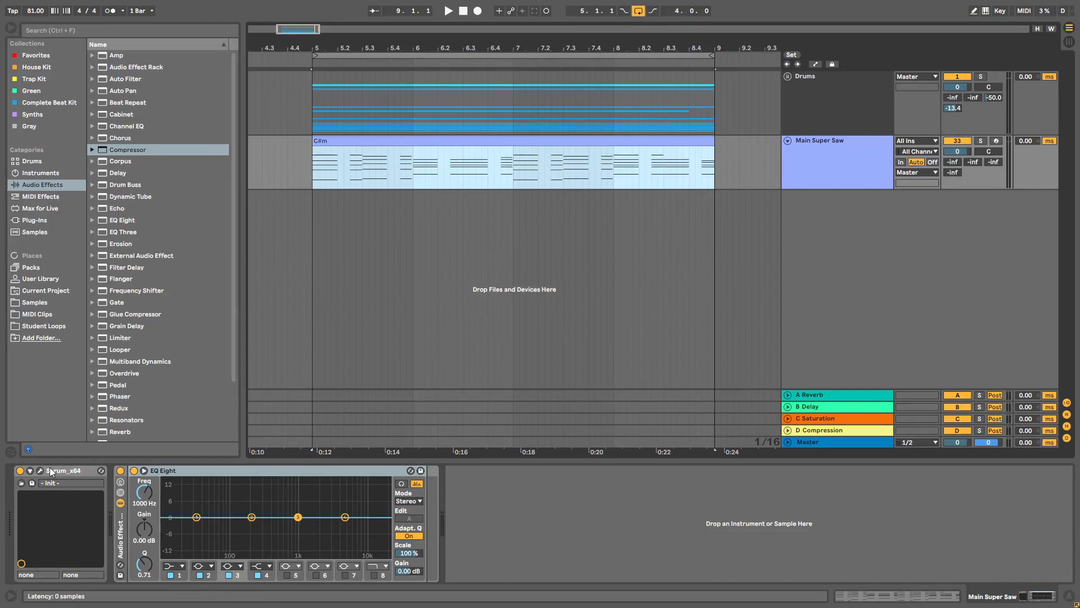
- Open Serum on the Main Super Saw track, solo the track while it plays, and close the synth after stopping playback
{"action": "left_click", "coordinate": [40, 471]}
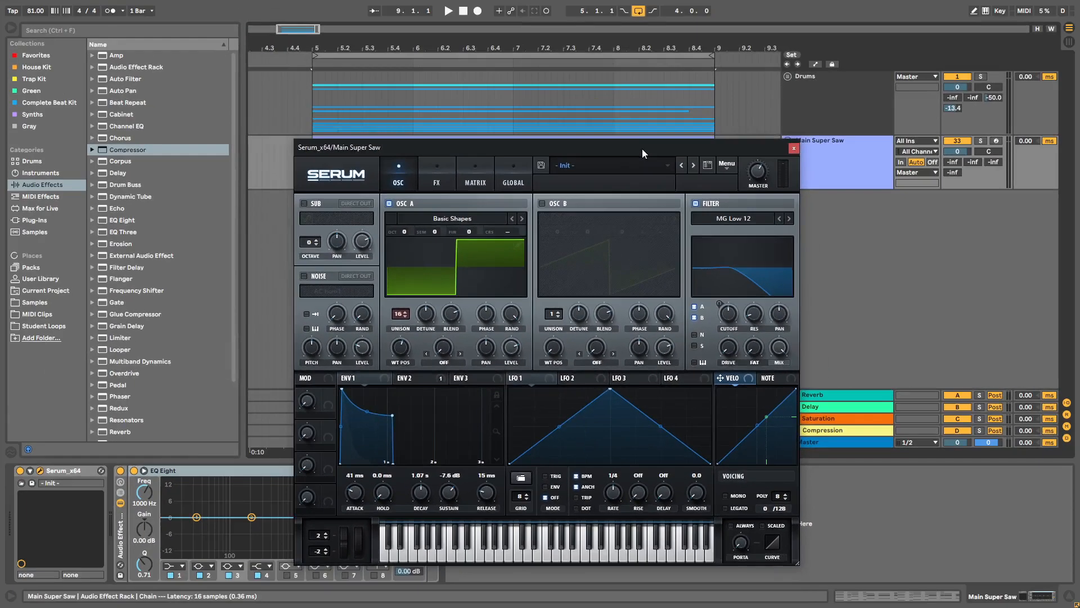
{"action": "left_click_drag", "start_coordinate": [702, 19], "coordinate": [718, 83]}
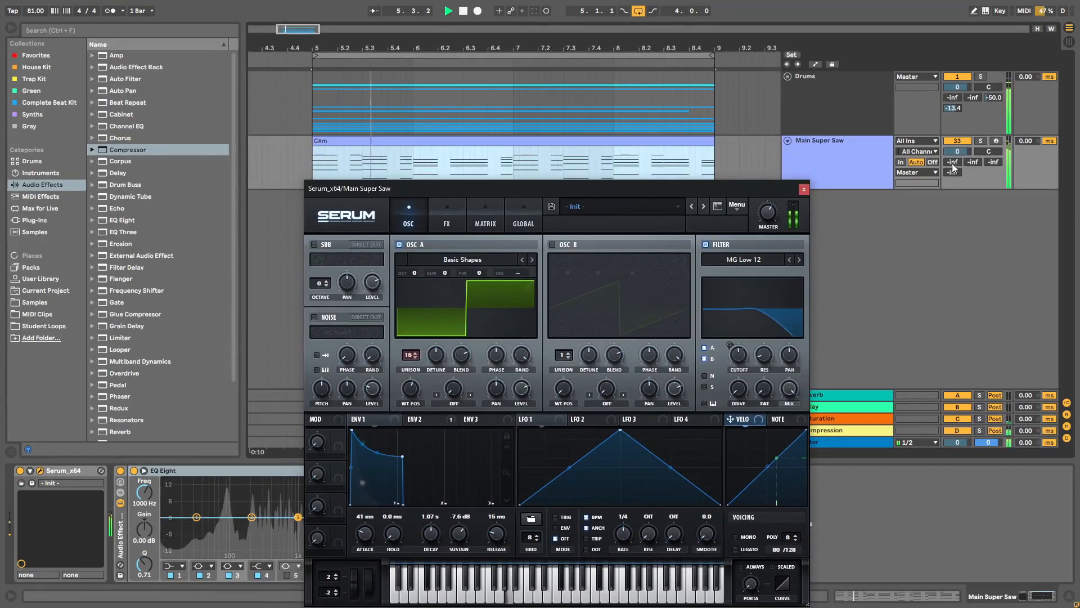
{"action": "left_click", "coordinate": [980, 141]}
{"action": "left_click_drag", "start_coordinate": [709, 191], "coordinate": [686, 194]}
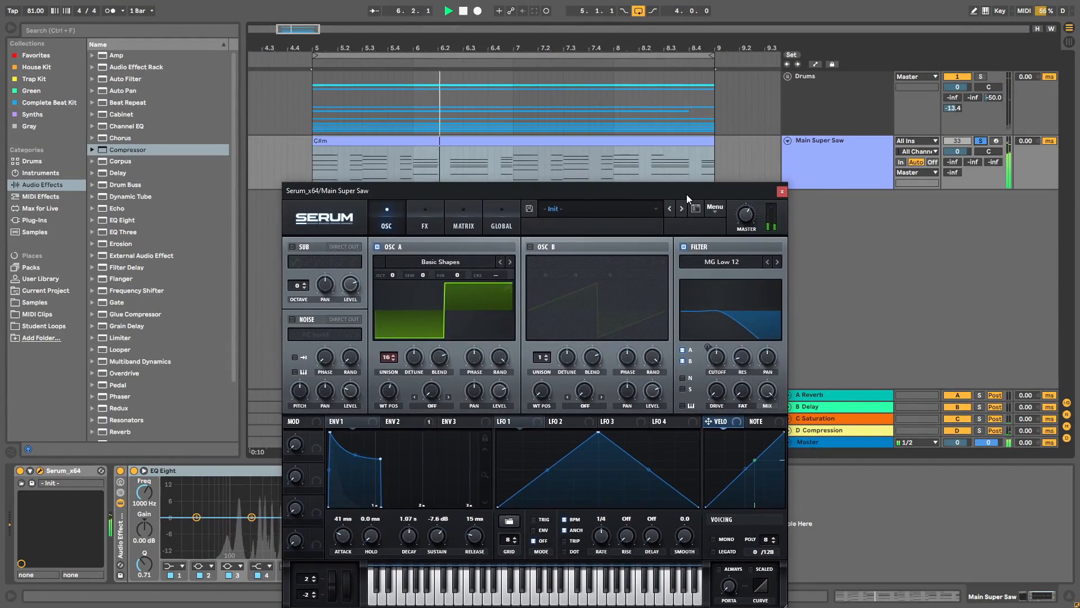
{"action": "key", "text": "space"}
{"action": "left_click", "coordinate": [783, 192]}
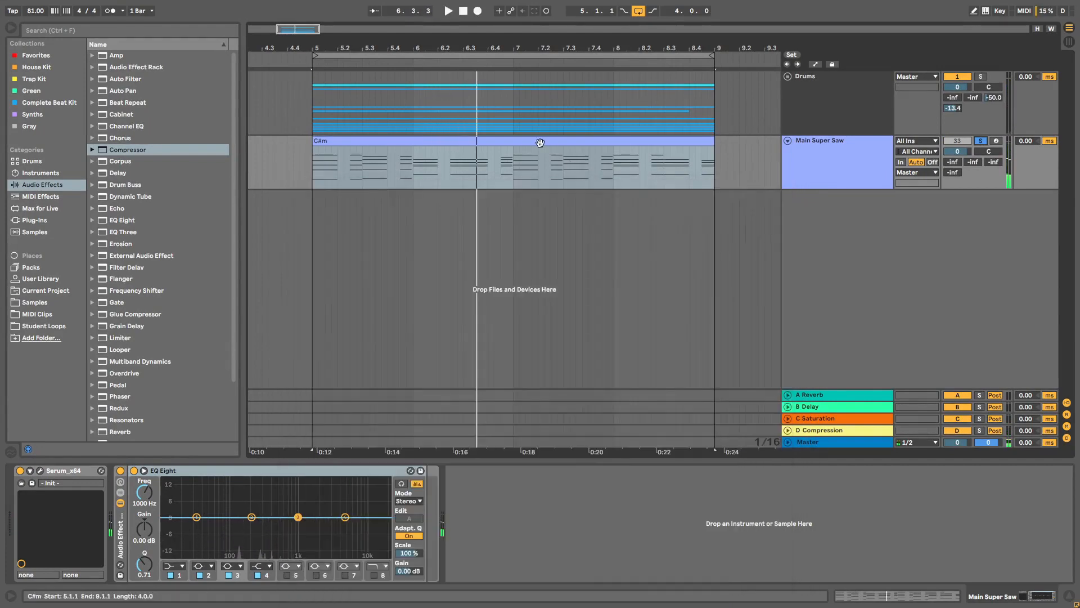
- Open the C#m clip on the Main Super Saw track to show its chord notes in the note editor
{"action": "left_click", "coordinate": [514, 143]}
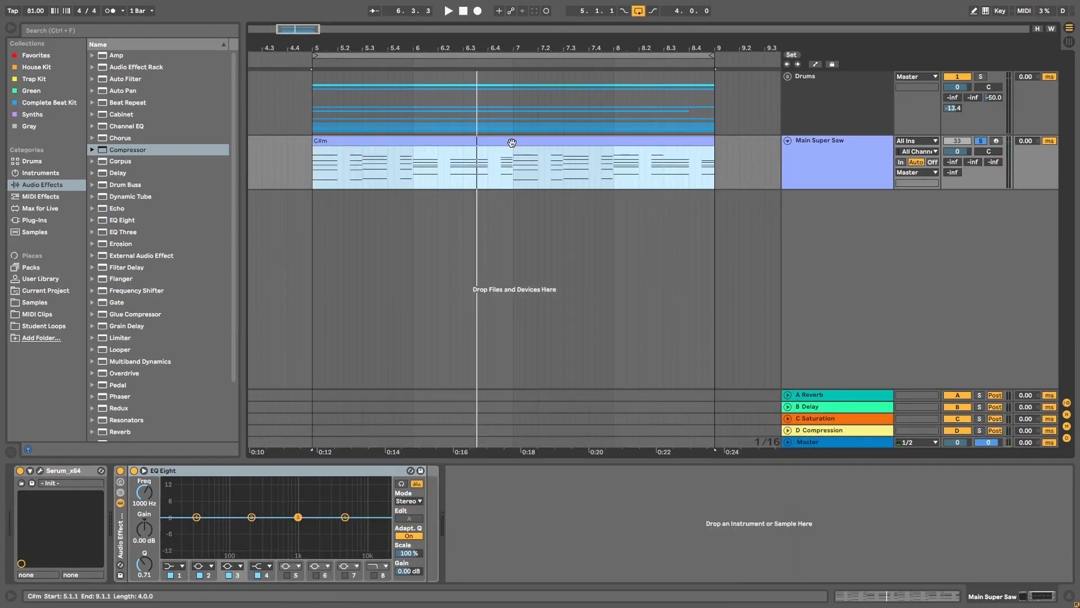
{"action": "double_click", "coordinate": [512, 142]}
{"action": "left_click_drag", "start_coordinate": [669, 377], "coordinate": [668, 209]}
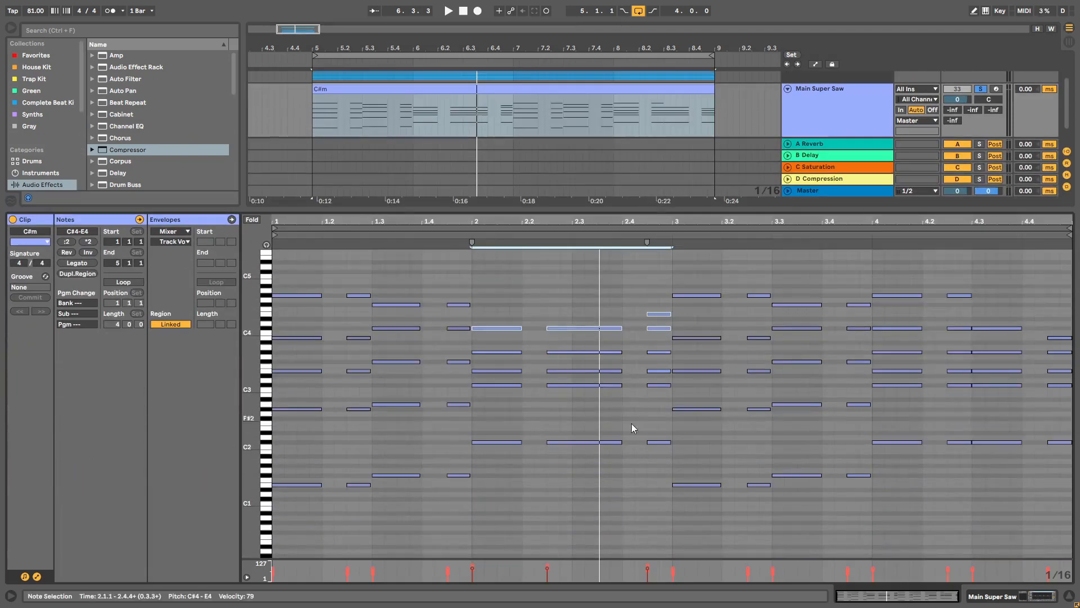
{"action": "left_click", "coordinate": [620, 468]}
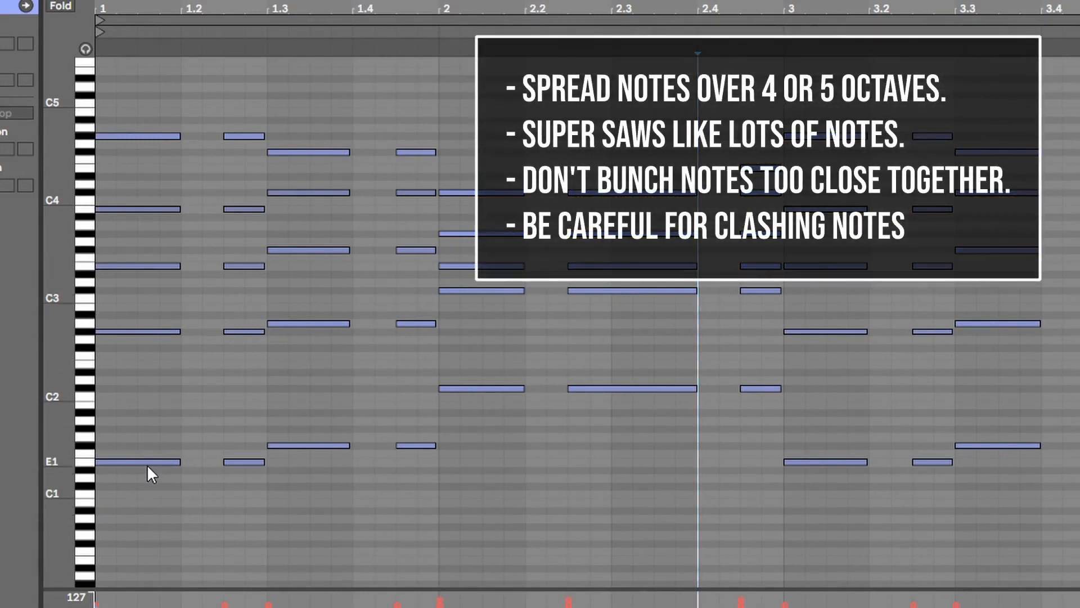
- Examine how the first chord's notes are spread across the octaves, from the E1 bass note to the highest note
{"action": "left_click", "coordinate": [147, 463]}
{"action": "left_click", "coordinate": [146, 337]}
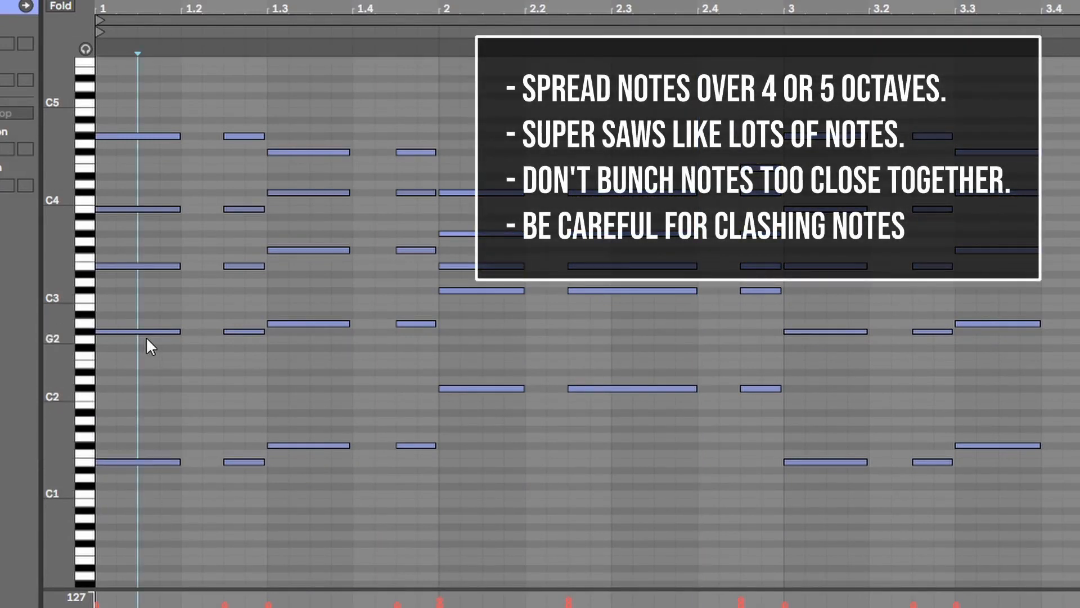
{"action": "left_click", "coordinate": [141, 461]}
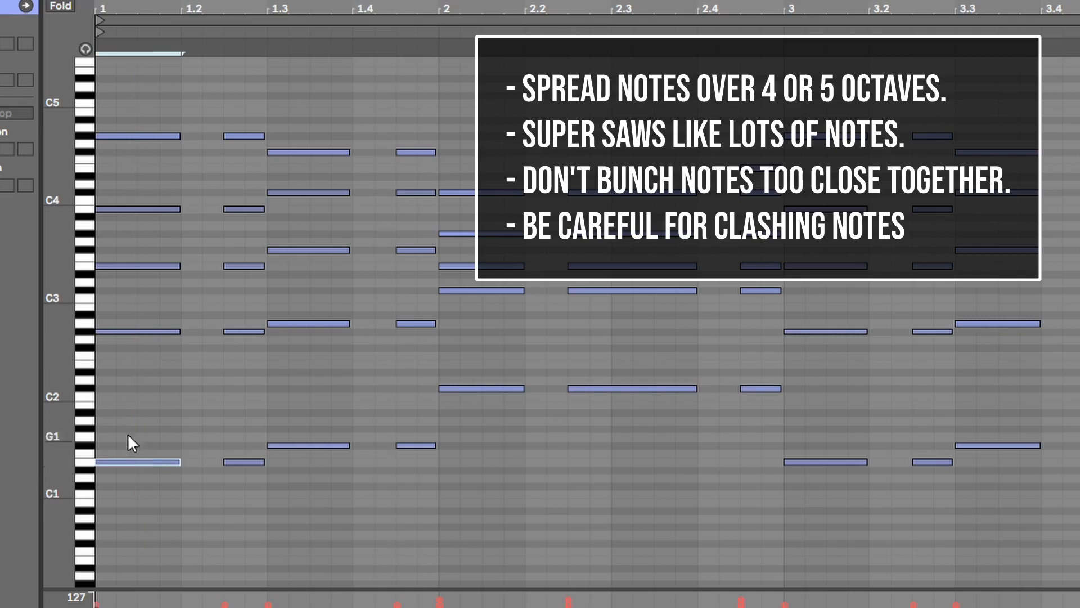
{"action": "left_click", "coordinate": [107, 332]}
{"action": "left_click", "coordinate": [103, 292]}
{"action": "left_click", "coordinate": [112, 208]}
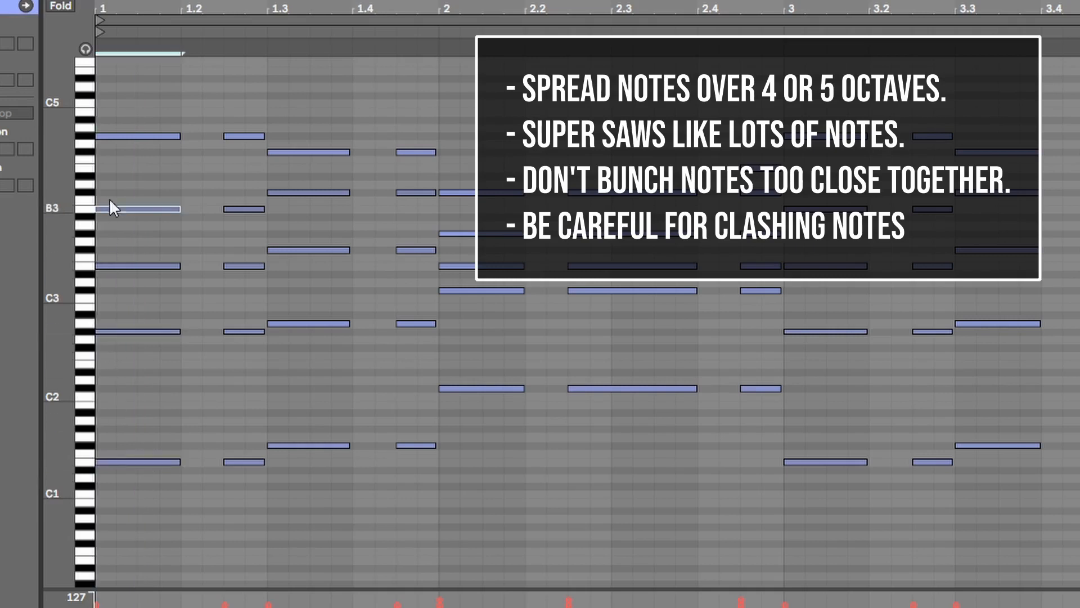
{"action": "left_click", "coordinate": [124, 153]}
{"action": "left_click", "coordinate": [146, 136]}
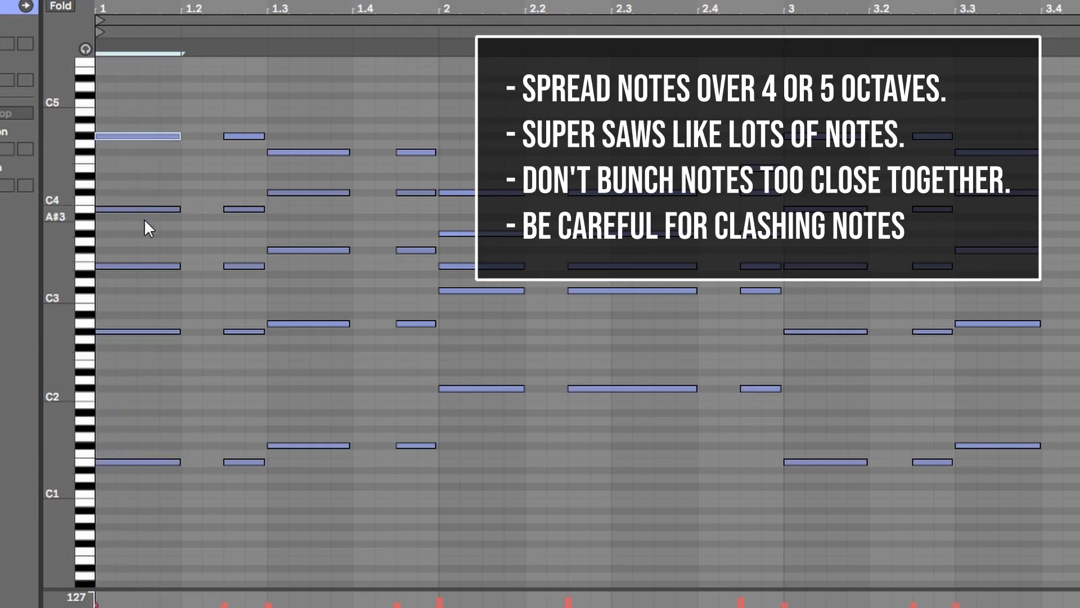
{"action": "scroll", "coordinate": [129, 135], "scroll_direction": "up", "scroll_amount": 5}
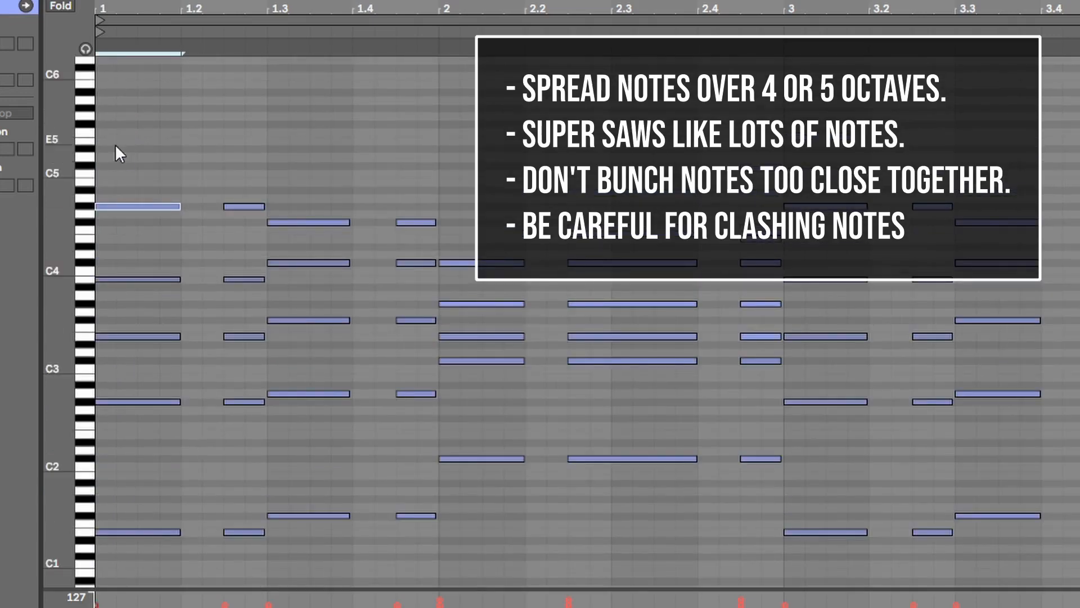
{"action": "scroll", "coordinate": [372, 433], "scroll_direction": "down", "scroll_amount": 2}
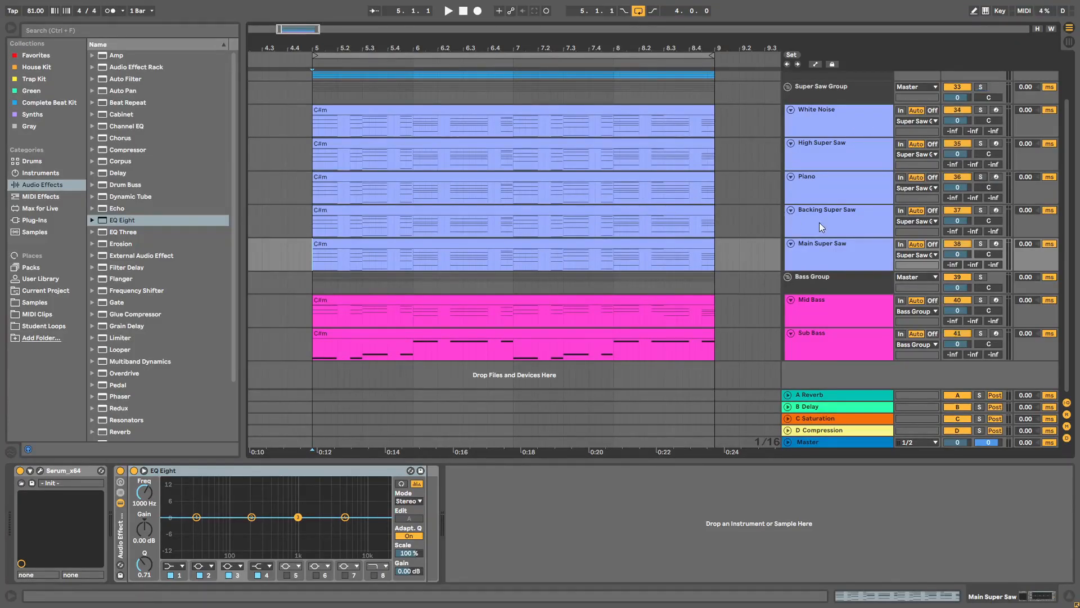
- Examine how the layers are divided between the Super Saw Group (White Noise to Main Super Saw) and the Bass Group (Mid Bass and Sub Bass)
{"action": "left_click", "coordinate": [829, 251]}
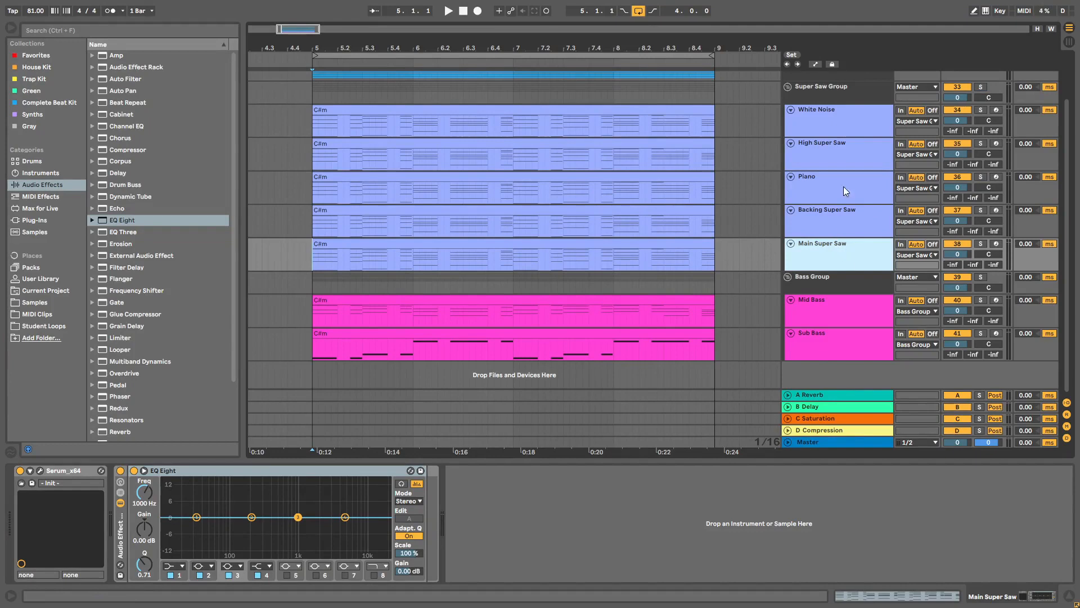
{"action": "left_click", "coordinate": [838, 121], "text": "shift"}
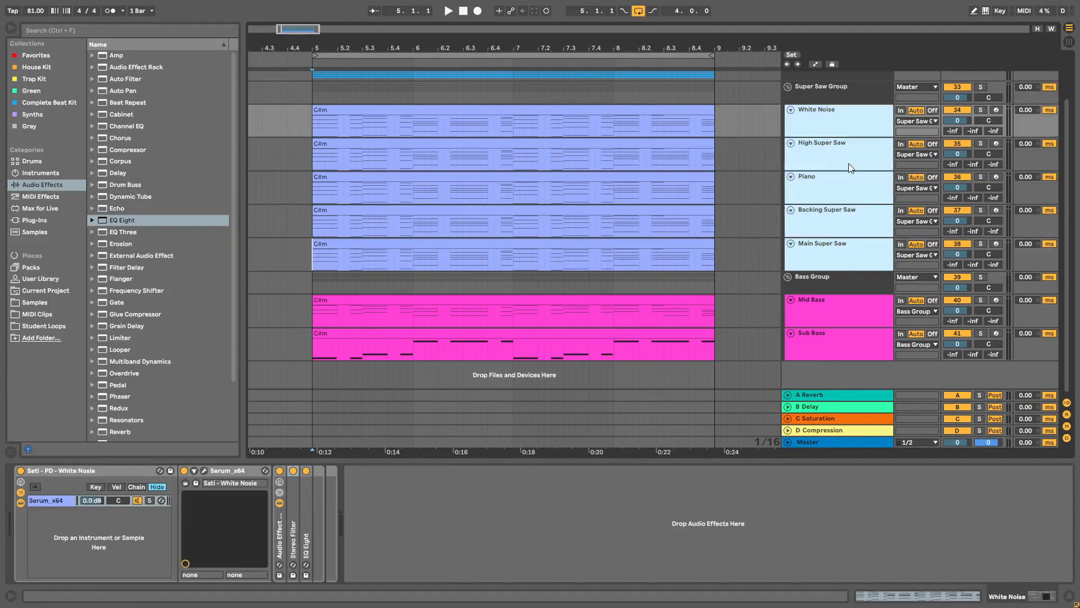
{"action": "left_click", "coordinate": [837, 320]}
{"action": "left_click", "coordinate": [849, 339]}
{"action": "left_click", "coordinate": [839, 285]}
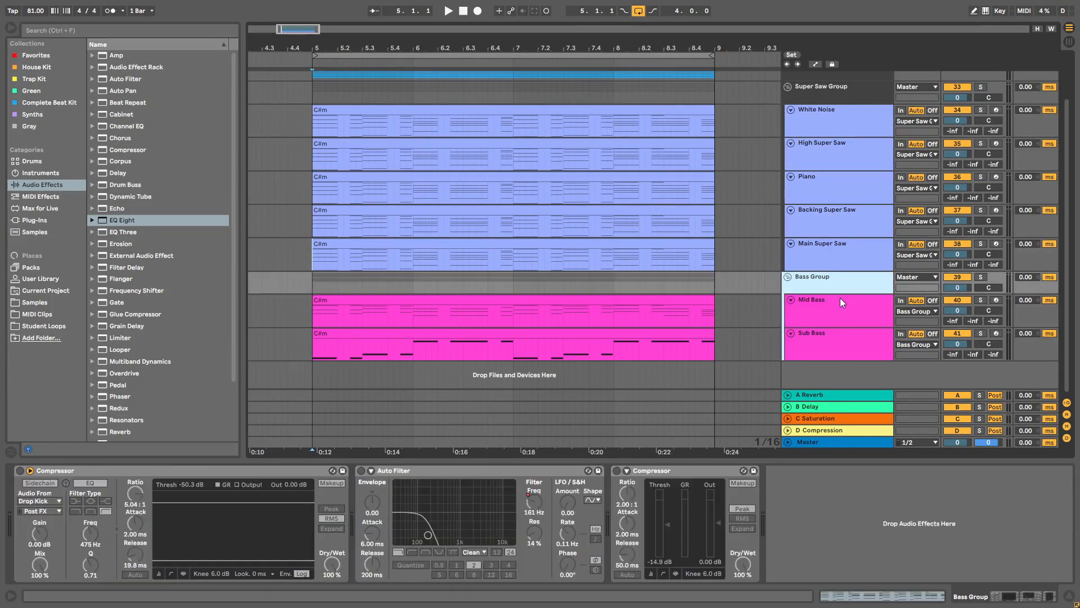
{"action": "left_click", "coordinate": [843, 302]}
{"action": "left_click", "coordinate": [848, 349]}
{"action": "left_click", "coordinate": [837, 310], "text": "shift"}
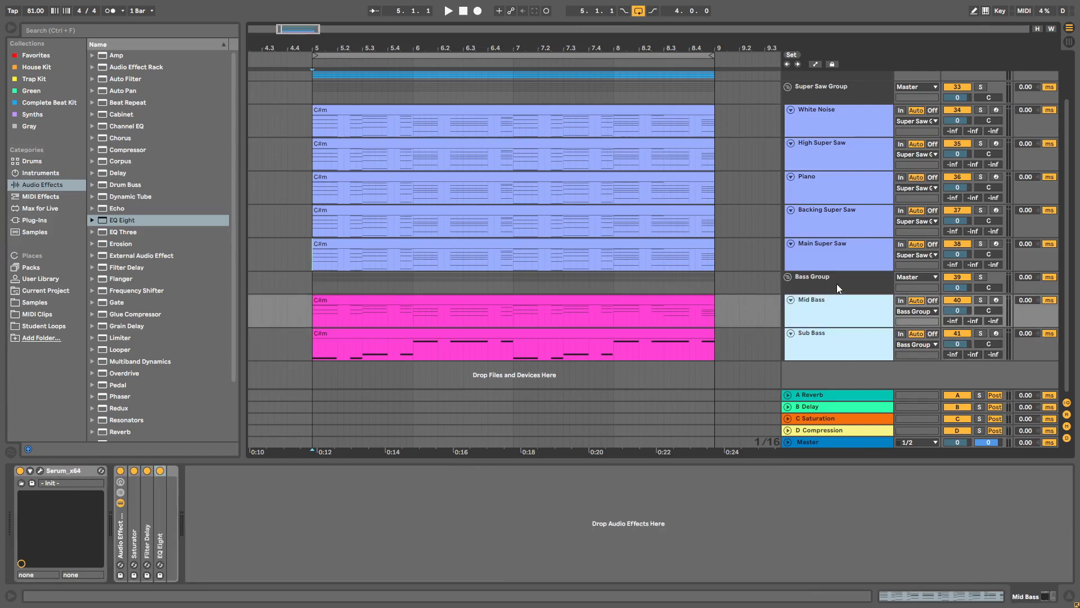
{"action": "left_click", "coordinate": [824, 119]}
{"action": "left_click", "coordinate": [842, 252], "text": "shift"}
{"action": "left_click", "coordinate": [819, 96]}
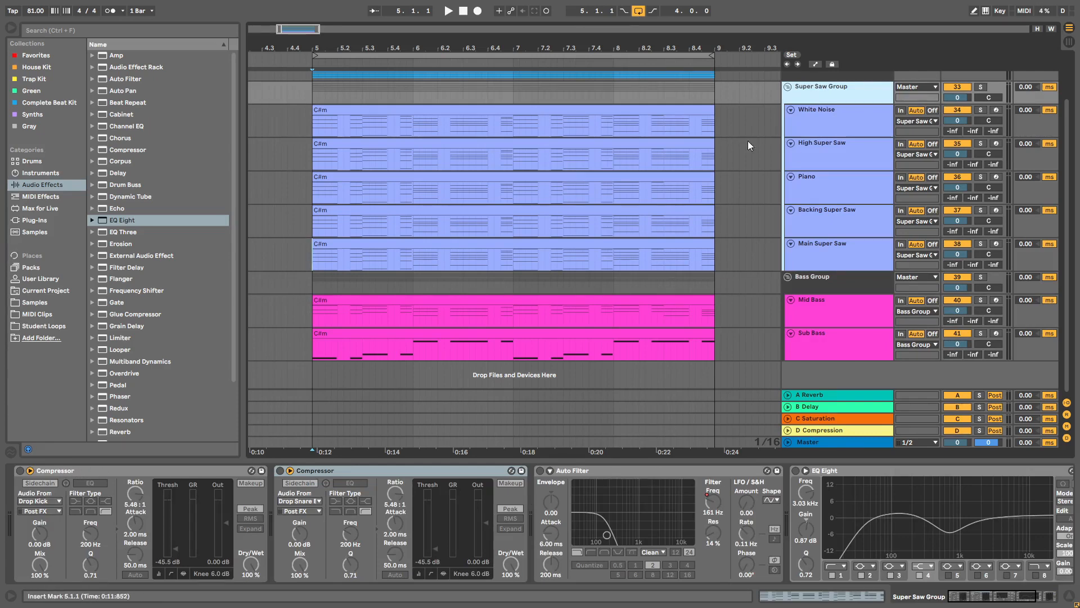
- Select the three key layers in turn: Main Super Saw, Sub Bass and White Noise
{"action": "left_click", "coordinate": [824, 251]}
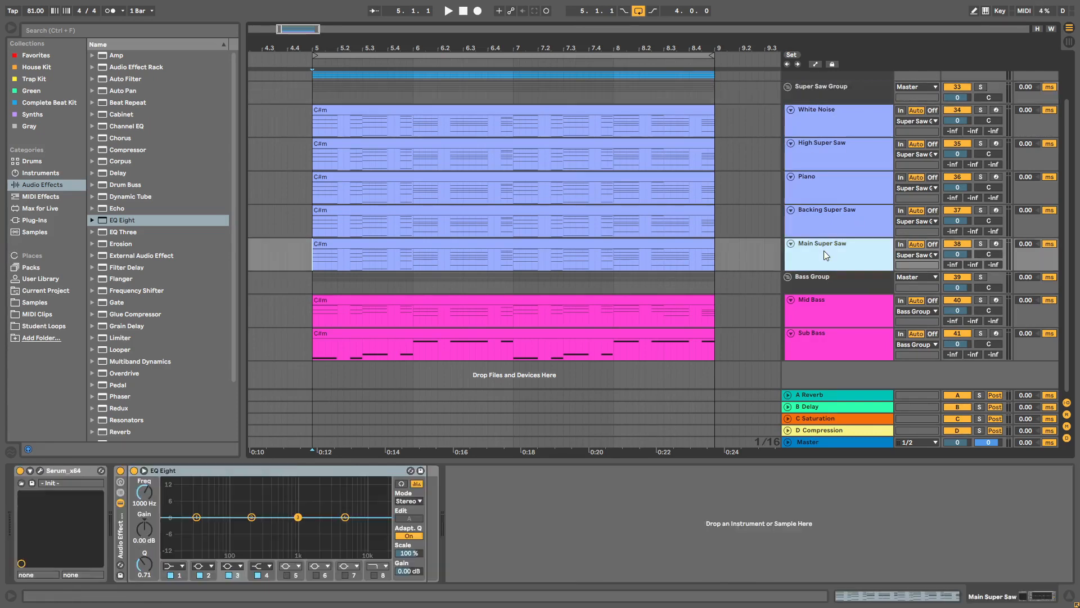
{"action": "left_click", "coordinate": [822, 338]}
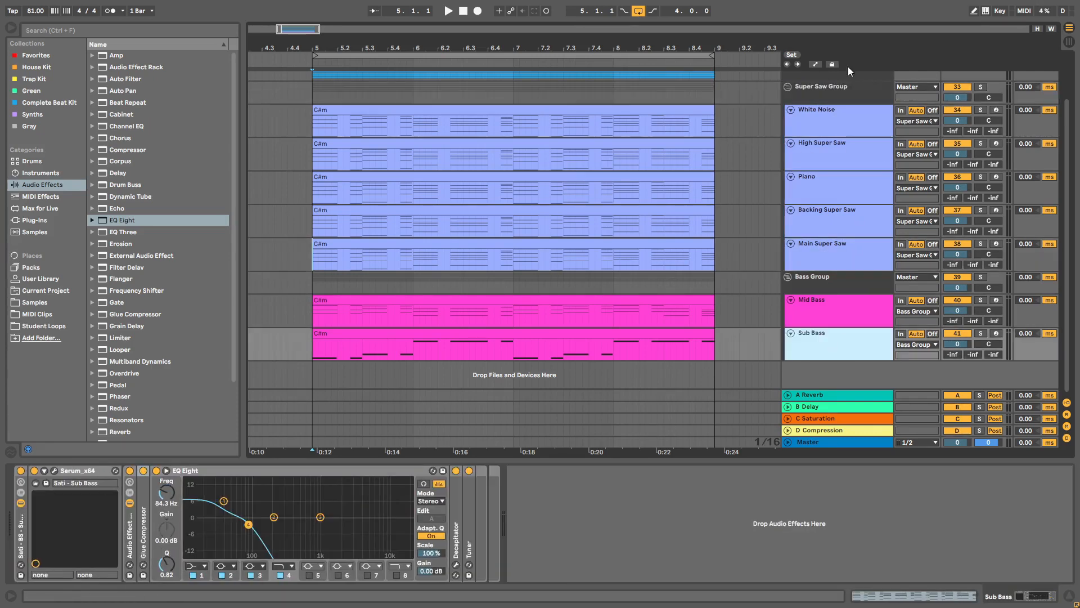
{"action": "left_click", "coordinate": [818, 116]}
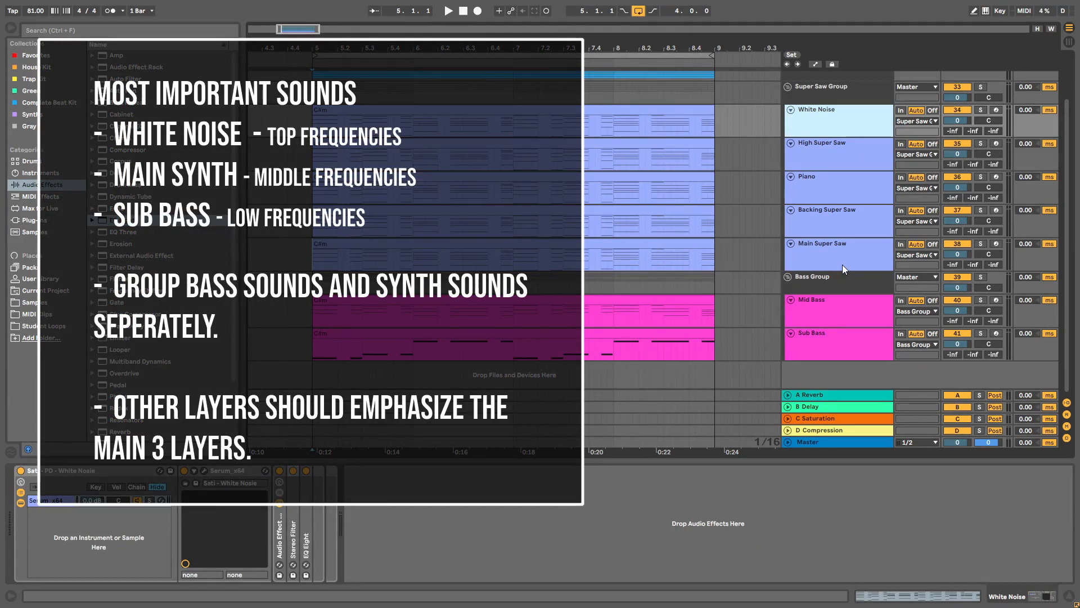
{"action": "left_click", "coordinate": [843, 249]}
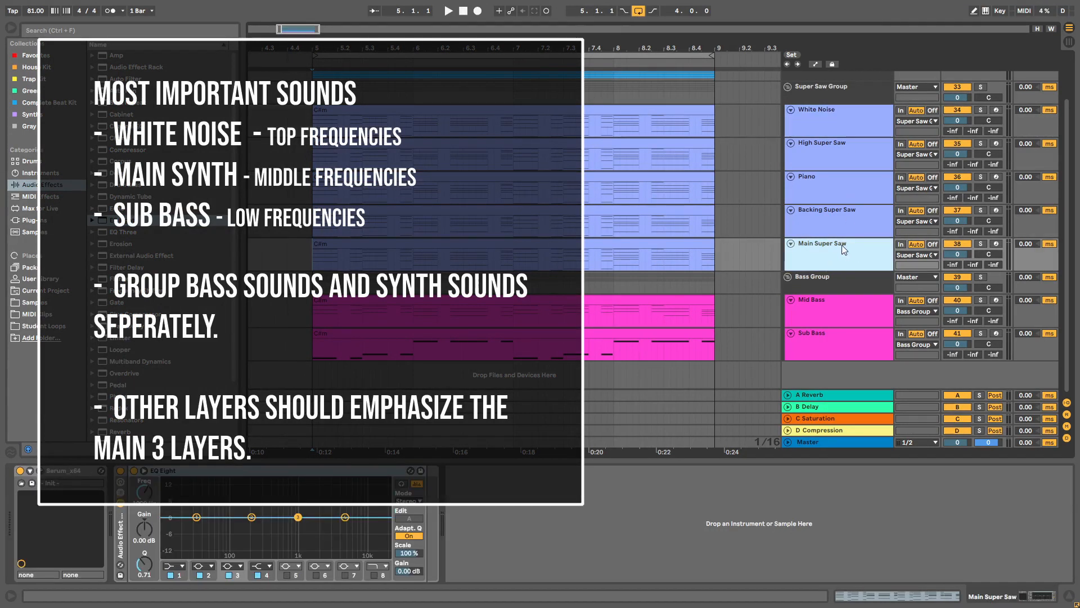
{"action": "left_click", "coordinate": [831, 121]}
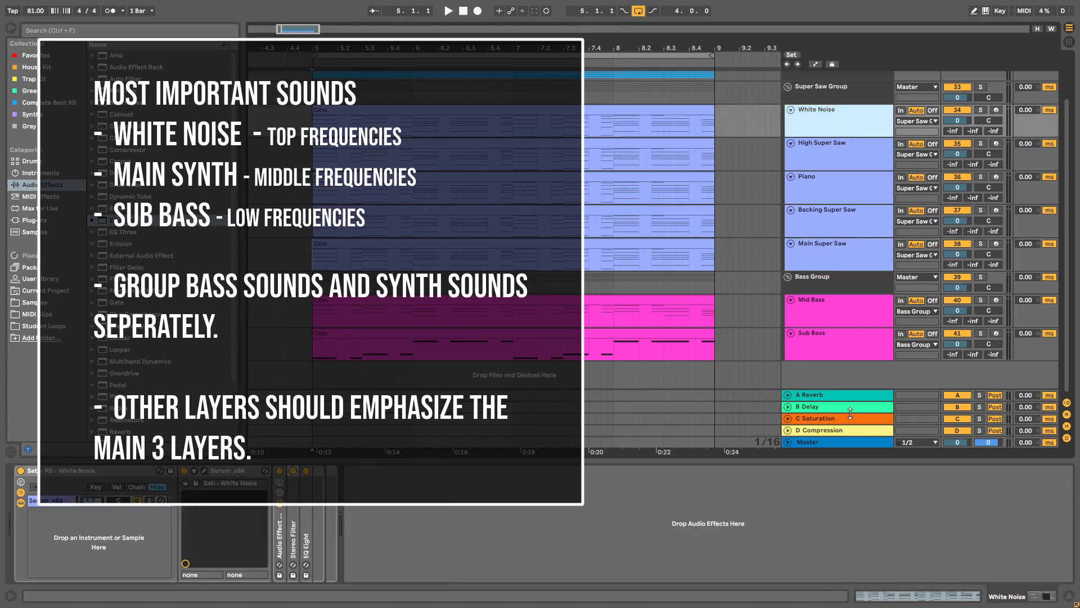
{"action": "left_click", "coordinate": [840, 355]}
{"action": "left_click", "coordinate": [836, 131]}
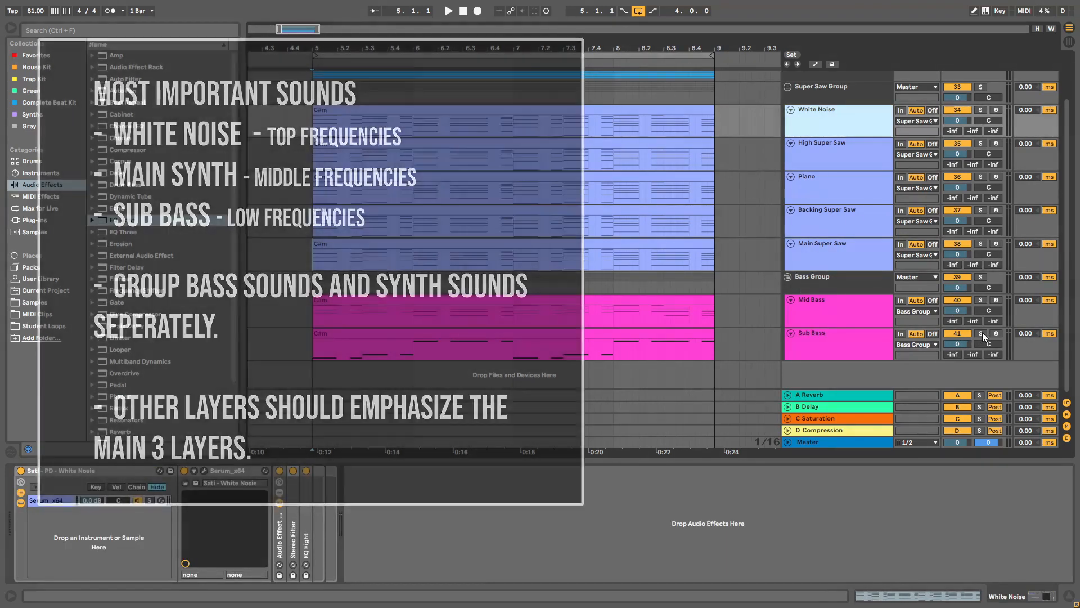
- Audition the Sub Bass track in solo, followed by the White Noise track in solo from the loop start
{"action": "left_click", "coordinate": [981, 333]}
{"action": "key", "text": "space"}
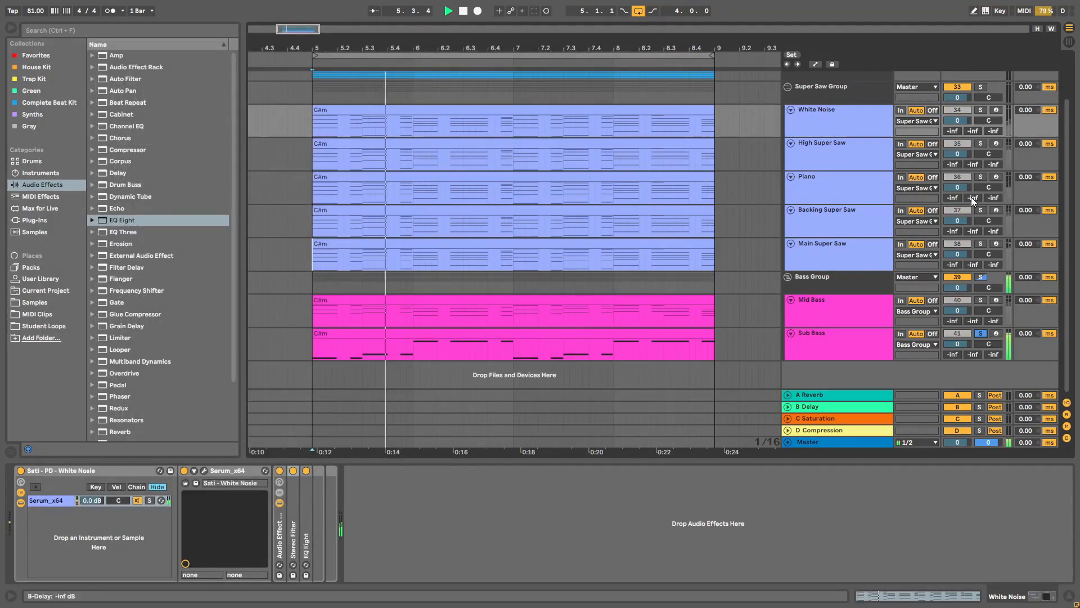
{"action": "left_click", "coordinate": [980, 111]}
{"action": "key", "text": "space"}
{"action": "key", "text": "space"}
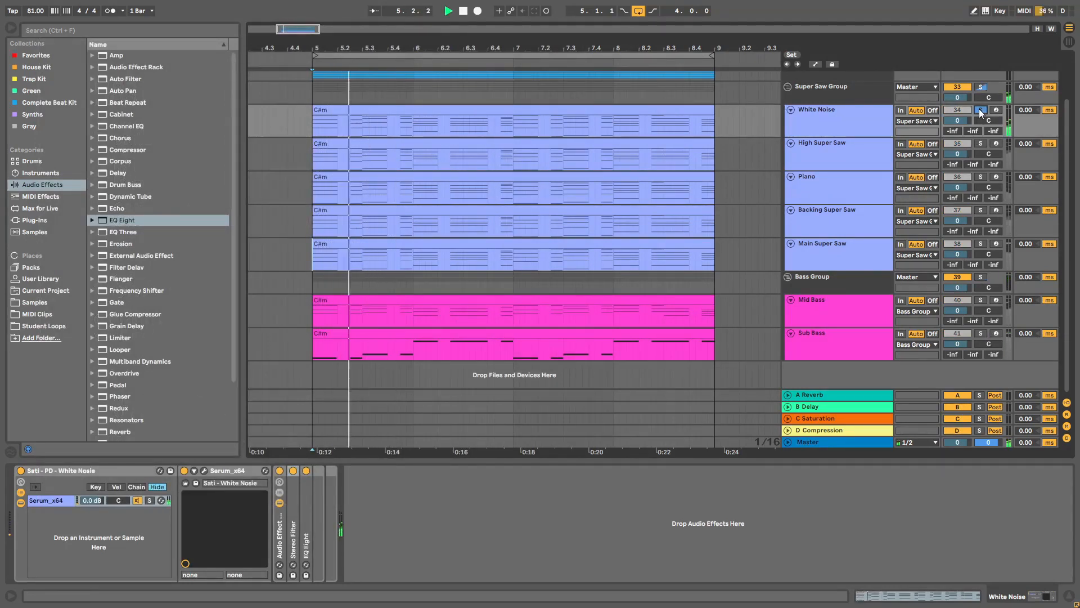
{"action": "left_click", "coordinate": [506, 344]}
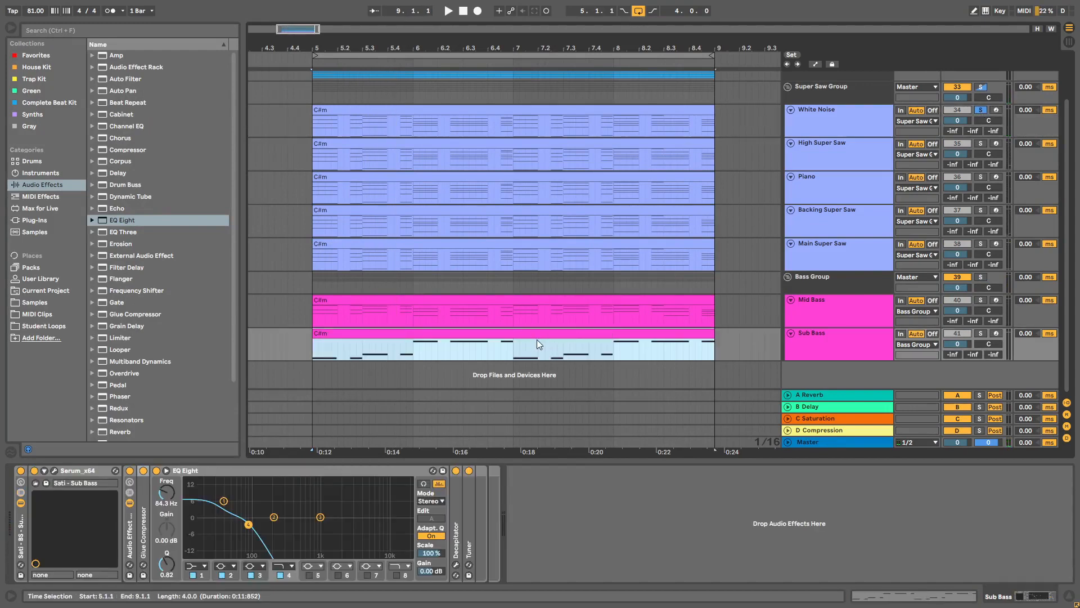
- Solo the Main Super Saw track and play it briefly
{"action": "left_click", "coordinate": [815, 252]}
{"action": "left_click", "coordinate": [978, 243]}
{"action": "key", "text": "space"}
{"action": "key", "text": "space"}
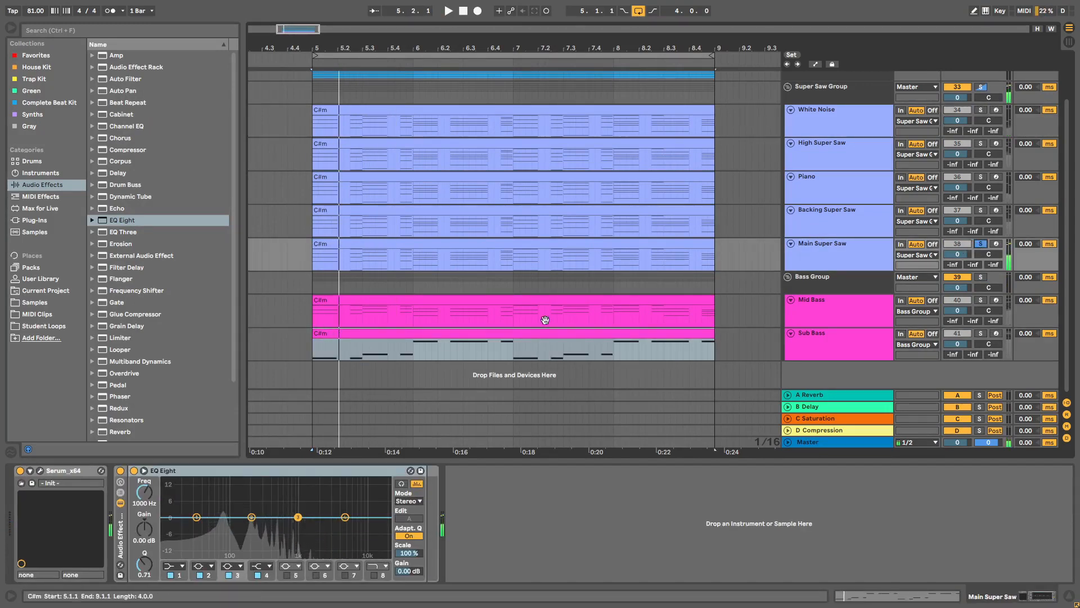
- Select the supporting layers High Super Saw through Backing Super Saw together, followed by the Mid Bass track
{"action": "left_click", "coordinate": [839, 136]}
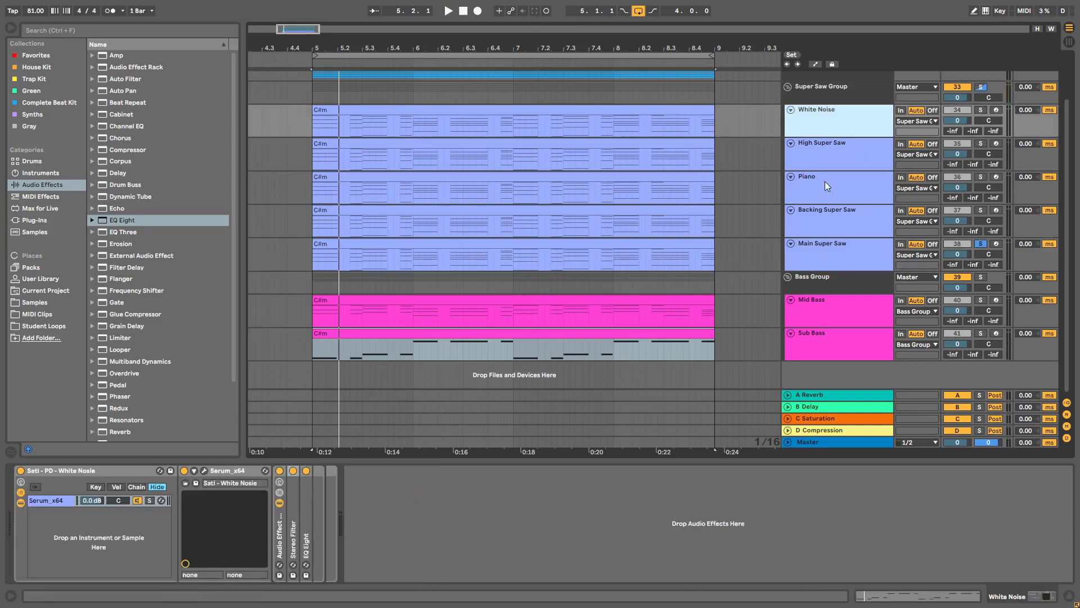
{"action": "left_click", "coordinate": [838, 150]}
{"action": "left_click", "coordinate": [846, 218], "text": "shift"}
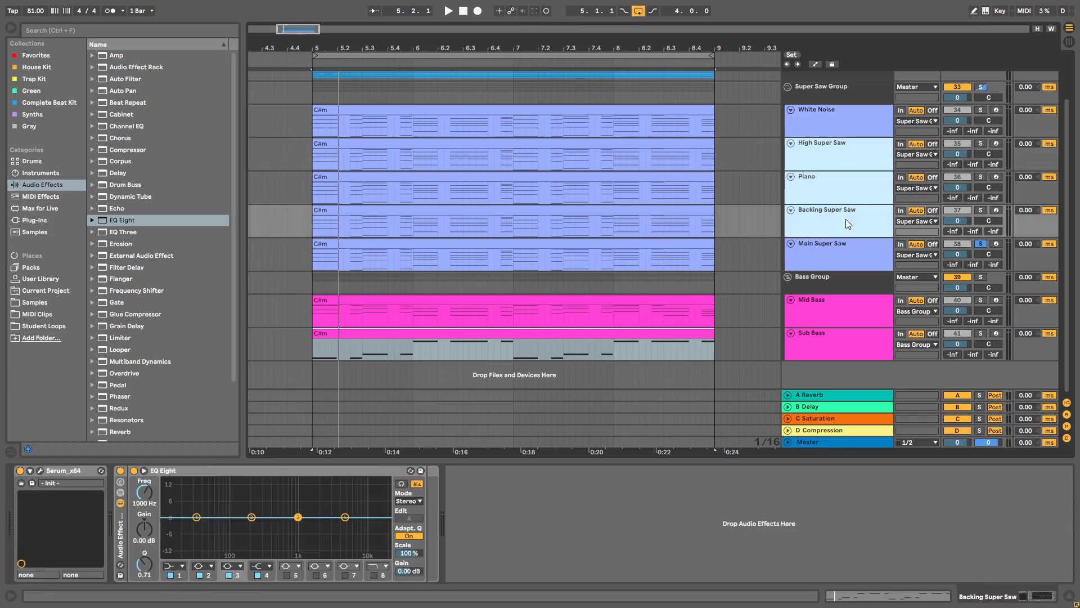
{"action": "left_click", "coordinate": [839, 307]}
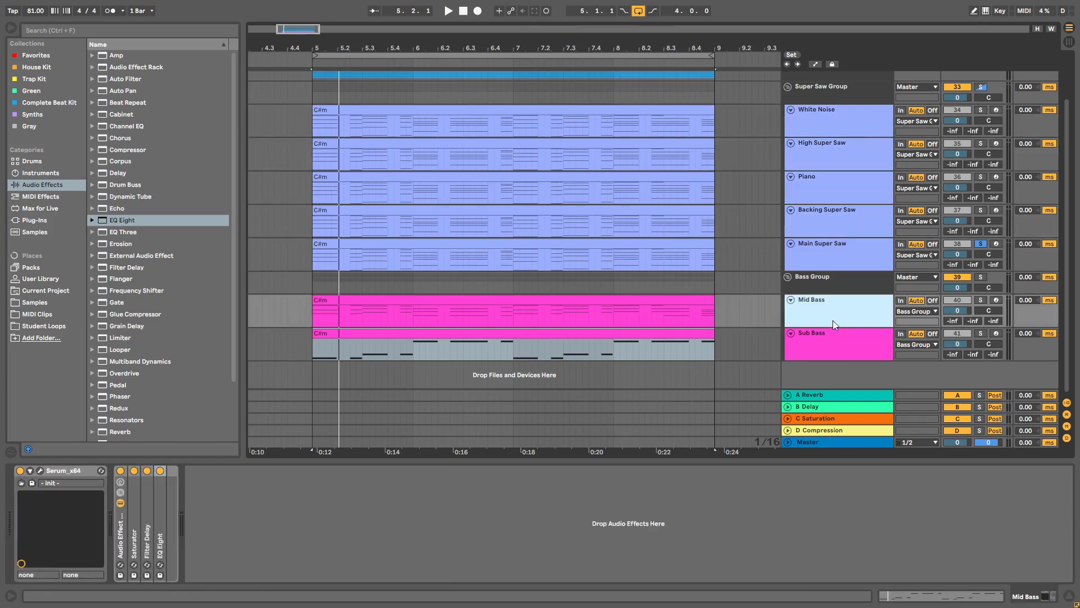
- Compare the Sub Bass, White Noise and Main Super Saw tracks again by selecting each one repeatedly
{"action": "left_click", "coordinate": [852, 336]}
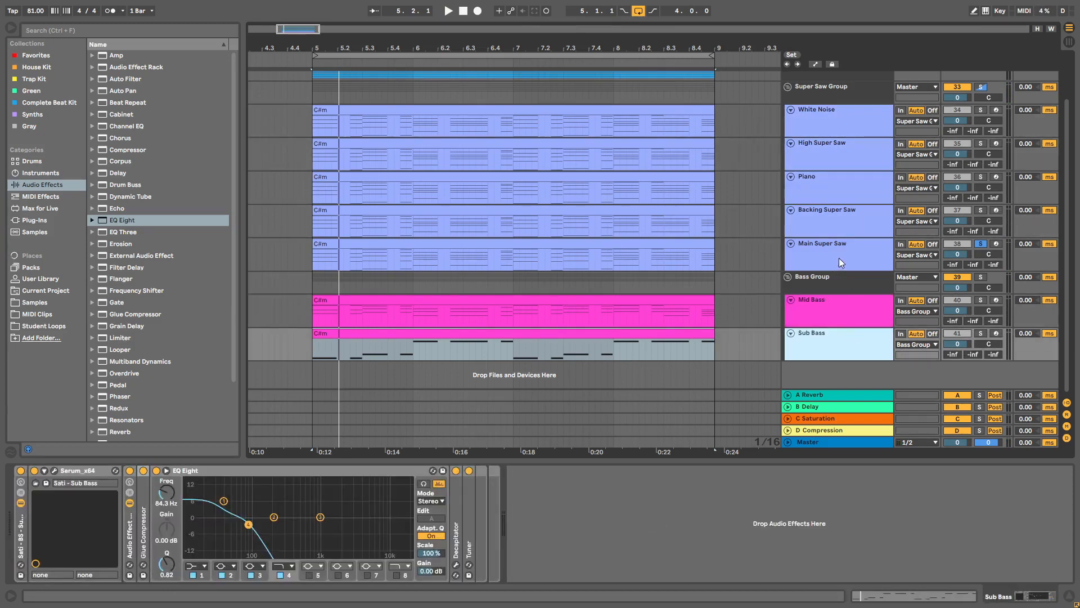
{"action": "left_click", "coordinate": [826, 125]}
{"action": "left_click", "coordinate": [833, 245]}
{"action": "left_click", "coordinate": [827, 338]}
{"action": "left_click", "coordinate": [829, 251]}
{"action": "left_click", "coordinate": [826, 127]}
{"action": "left_click", "coordinate": [825, 249]}
{"action": "left_click", "coordinate": [836, 341]}
- Inspect the supporting layers one by one: Mid Bass, Backing Super Saw, Piano and High Super Saw
{"action": "left_click", "coordinate": [835, 311]}
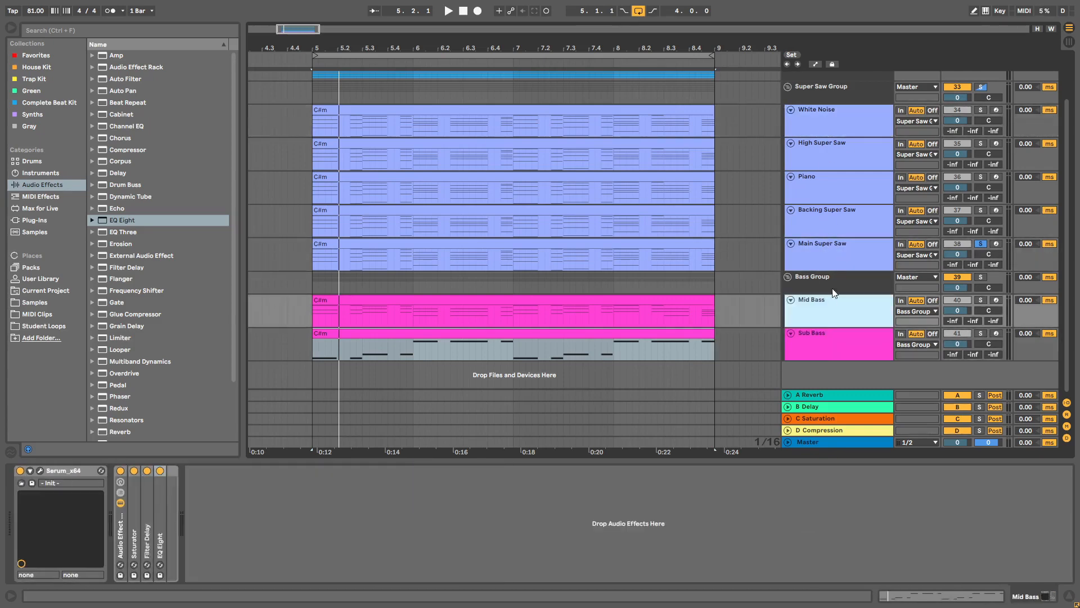
{"action": "left_click", "coordinate": [834, 221]}
{"action": "left_click", "coordinate": [832, 192]}
{"action": "left_click", "coordinate": [828, 154]}
{"action": "left_click", "coordinate": [870, 181]}
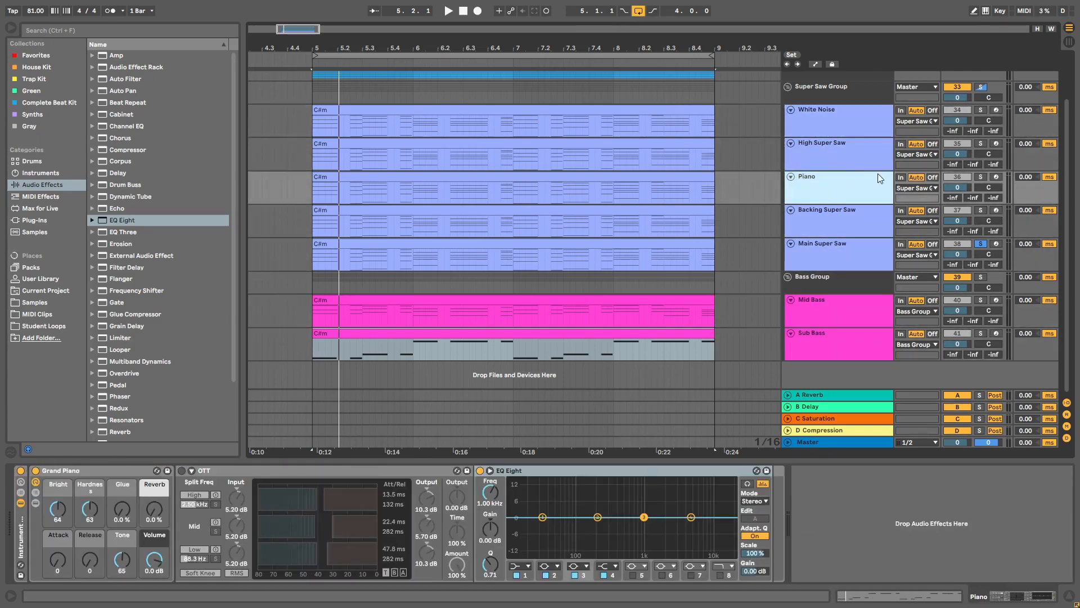
{"action": "left_click", "coordinate": [846, 153]}
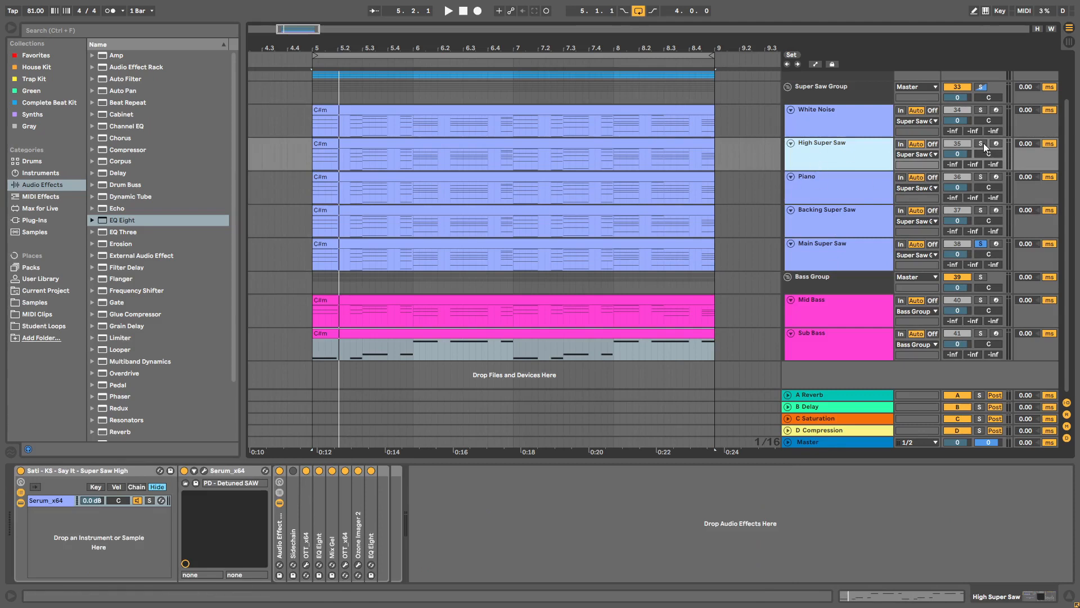
- Solo and audition the High Super Saw track, followed by the Piano track
{"action": "left_click", "coordinate": [983, 144]}
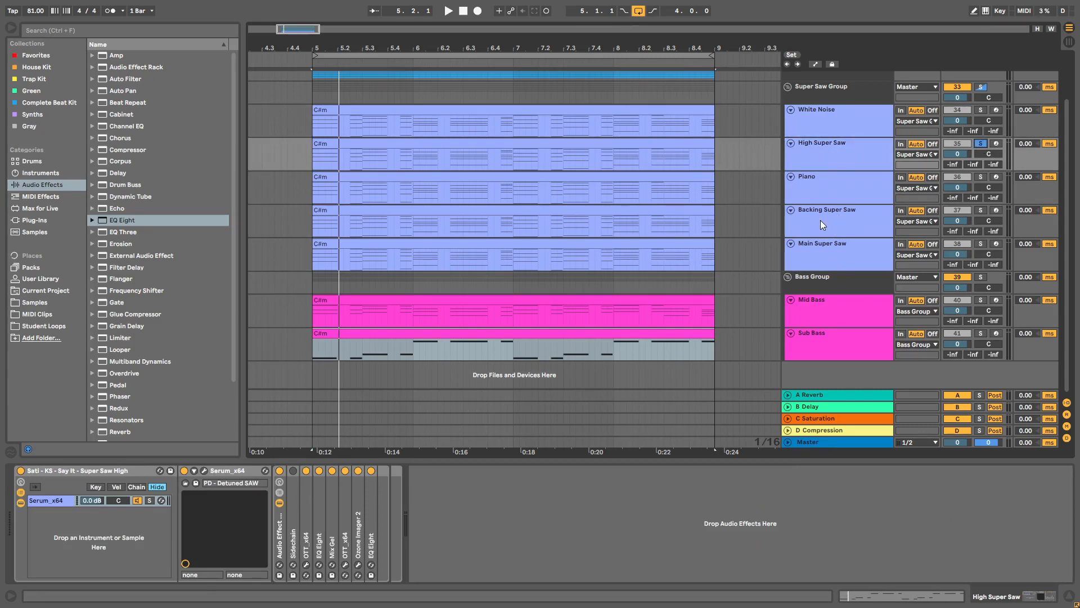
{"action": "key", "text": "space"}
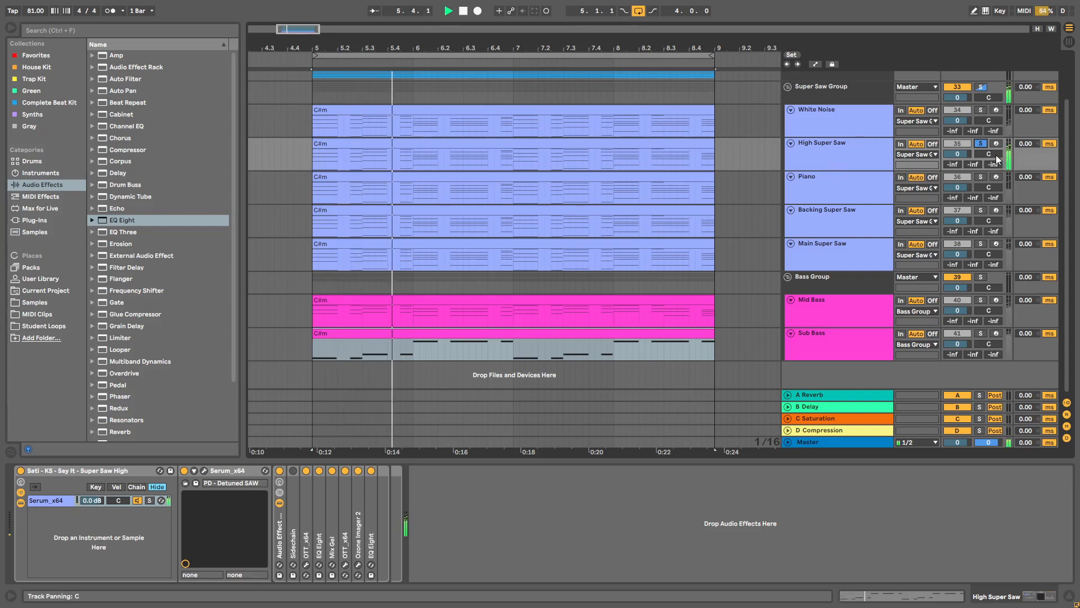
{"action": "key", "text": "space"}
{"action": "left_click", "coordinate": [818, 186]}
{"action": "left_click", "coordinate": [981, 177]}
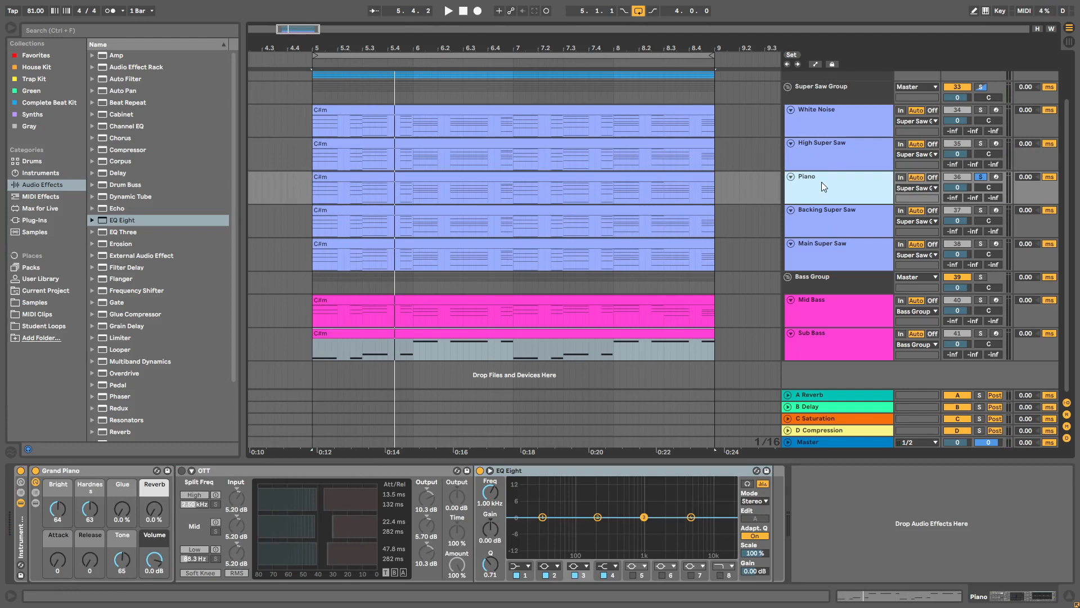
{"action": "key", "text": "space"}
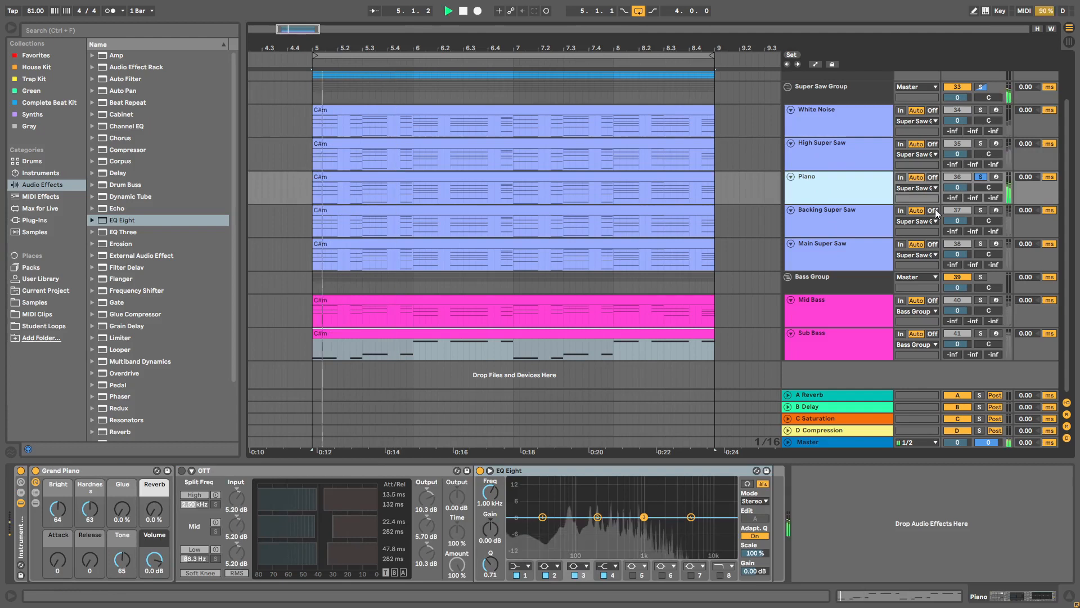
- Solo the Backing Super Saw track and play it, closing its Serum plug-in window
{"action": "left_click", "coordinate": [981, 211]}
{"action": "key", "text": "space"}
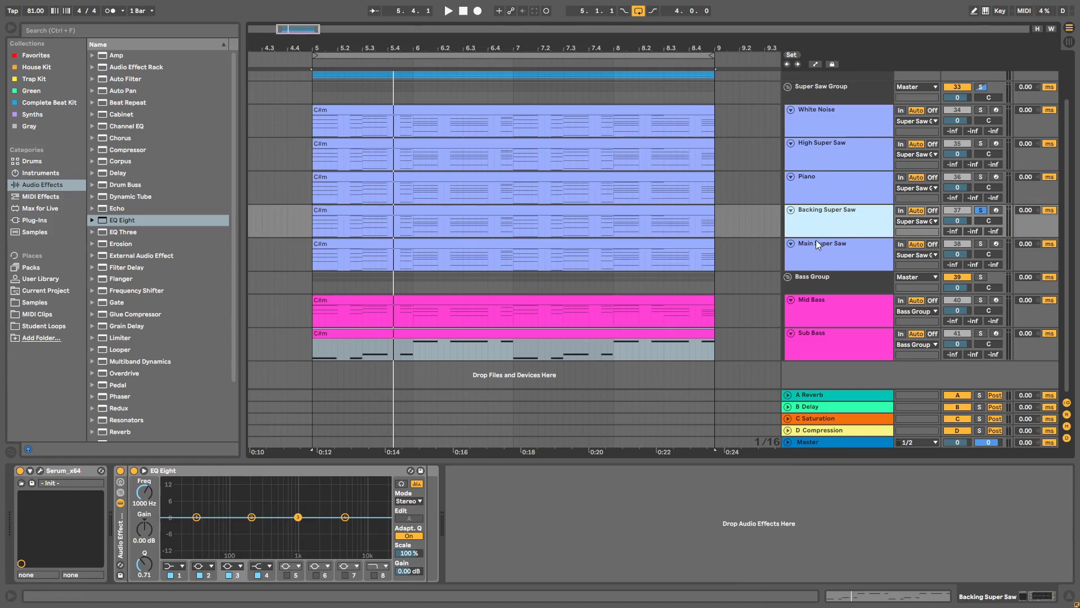
{"action": "key", "text": "ctrl+alt+p"}
{"action": "key", "text": "space"}
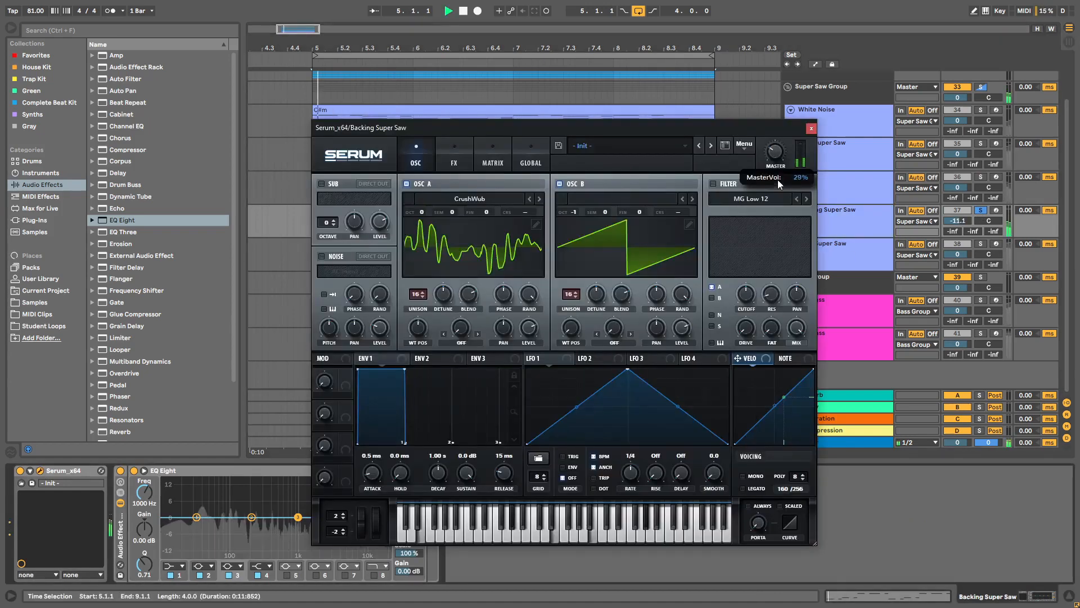
{"action": "left_click", "coordinate": [812, 132]}
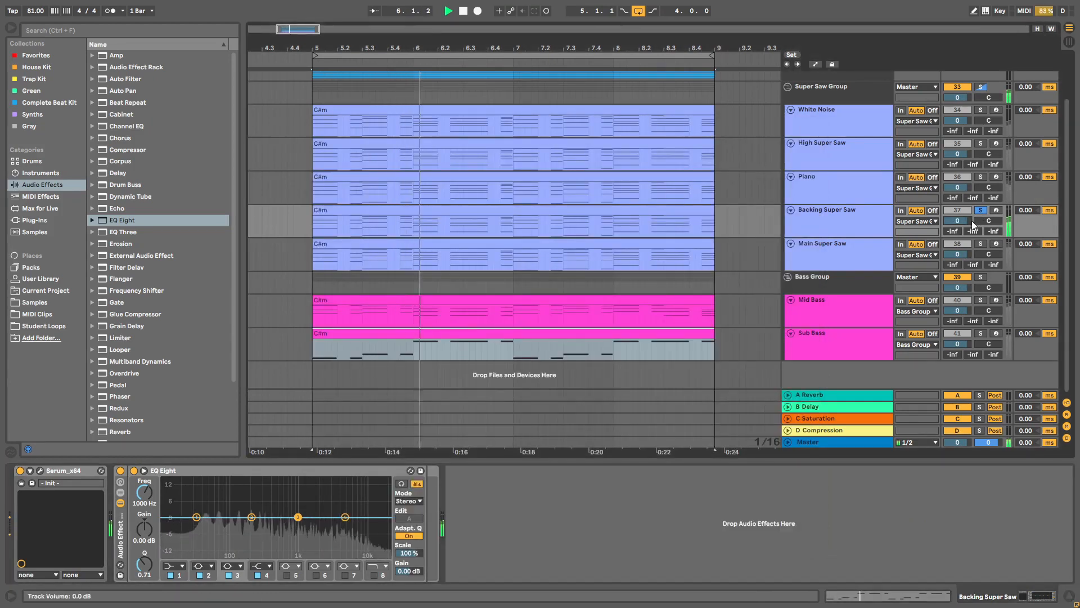
- Compare the Mid Bass and Sub Bass tracks by selecting each in turn, finishing with both selected together
{"action": "left_click", "coordinate": [866, 298]}
{"action": "left_click", "coordinate": [815, 350]}
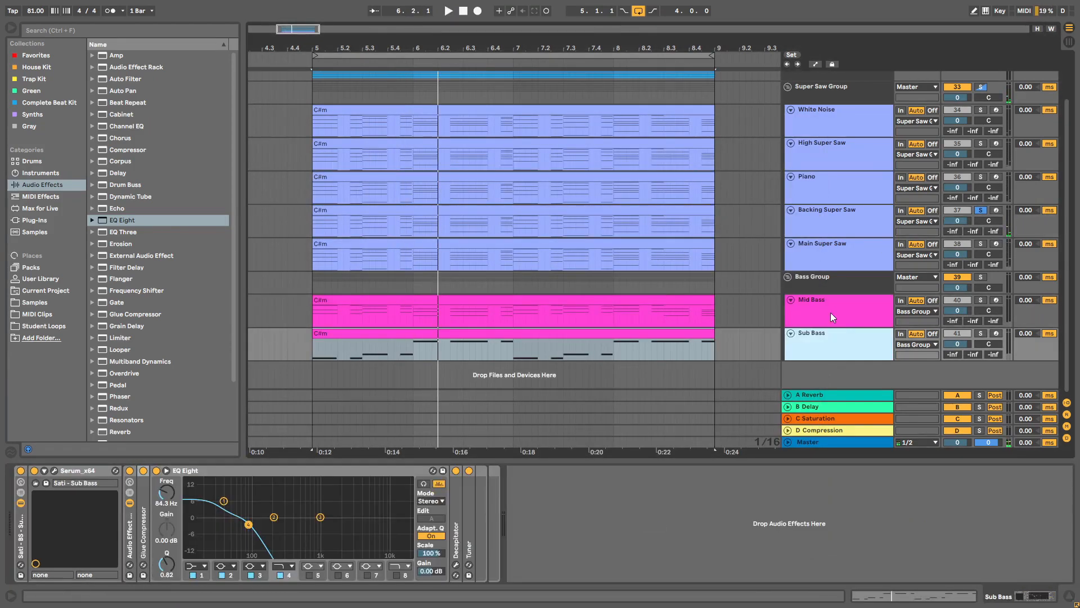
{"action": "left_click", "coordinate": [830, 313]}
{"action": "left_click", "coordinate": [832, 341]}
{"action": "left_click", "coordinate": [825, 306]}
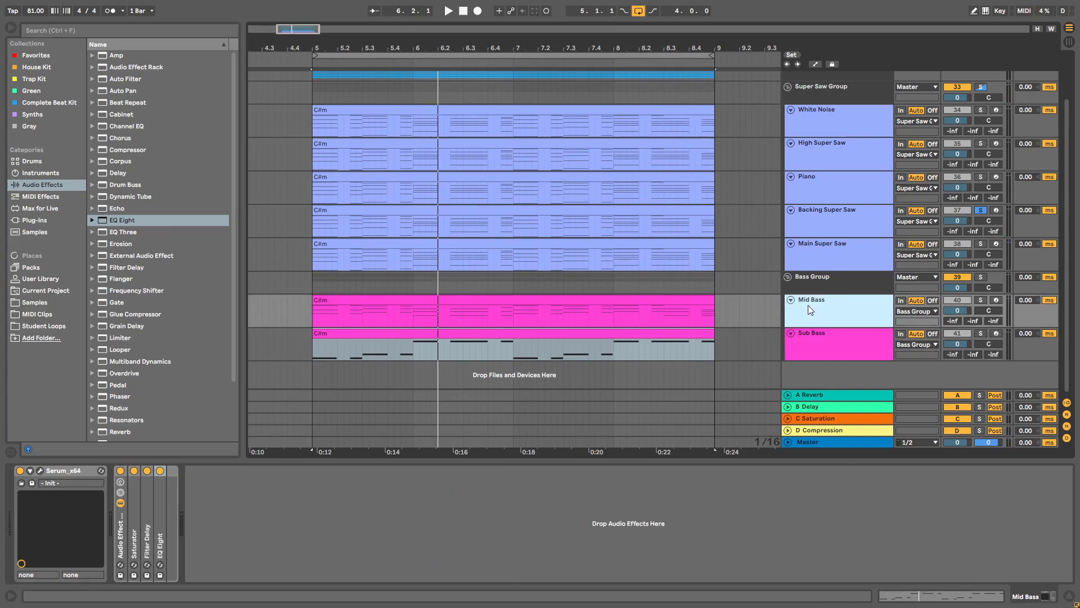
{"action": "left_click", "coordinate": [835, 349], "text": "shift"}
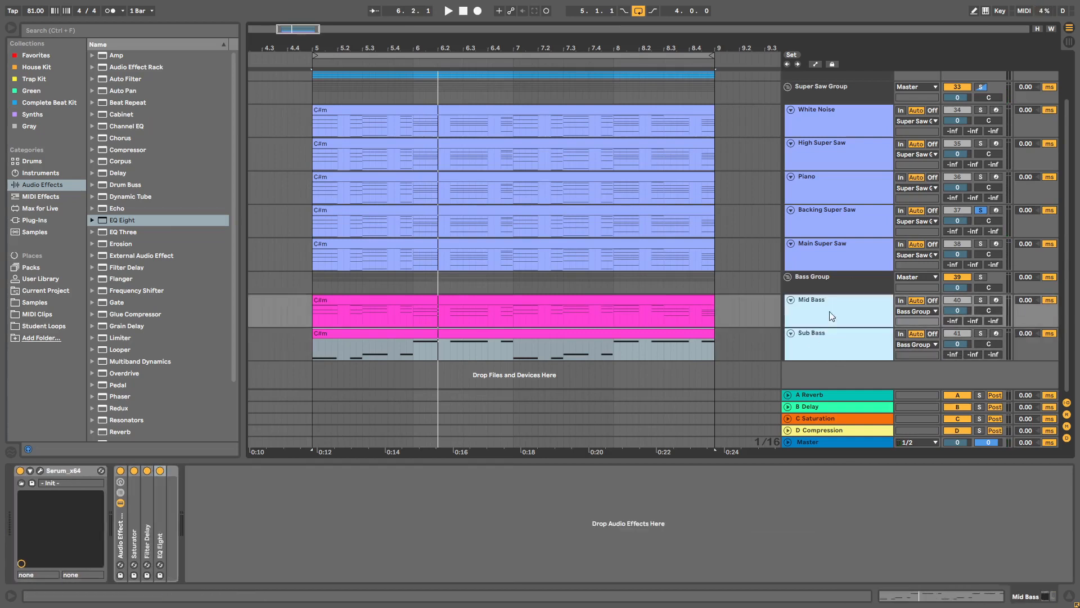
- Solo the Mid Bass track alone and play it briefly
{"action": "left_click", "coordinate": [824, 312]}
{"action": "left_click", "coordinate": [981, 300]}
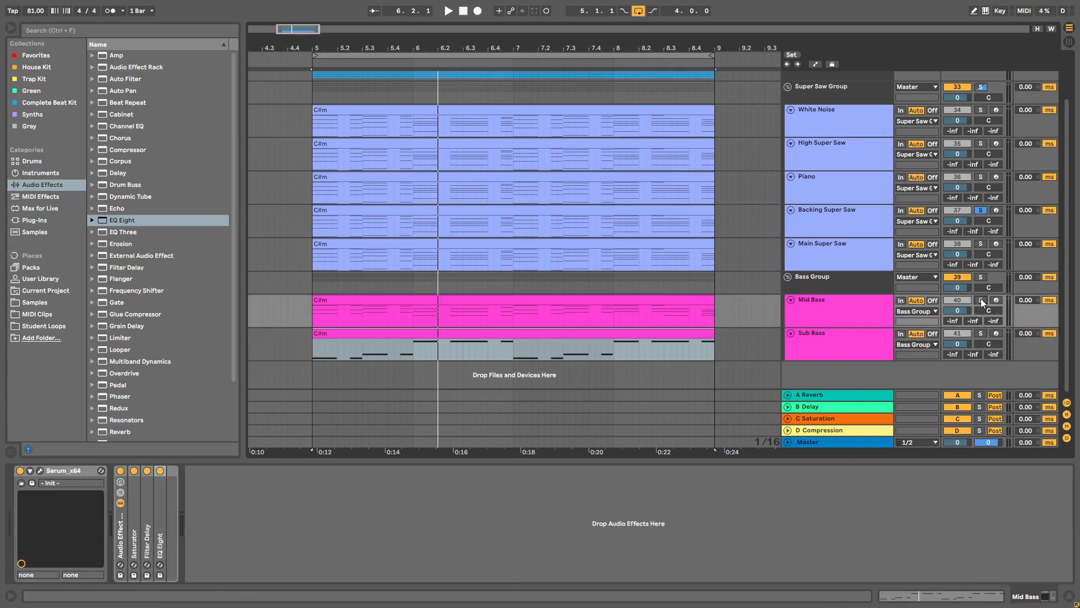
{"action": "key", "text": "space"}
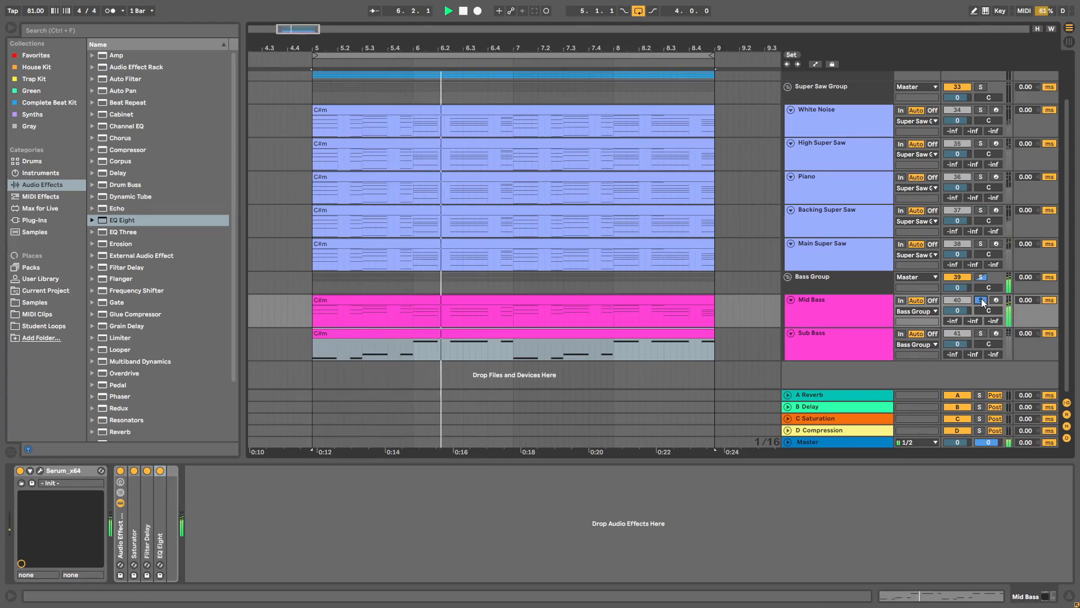
{"action": "key", "text": "space"}
- Open the Mid Bass clip in the MIDI note editor and enlarge the editor to show its full note range
{"action": "left_click", "coordinate": [852, 311]}
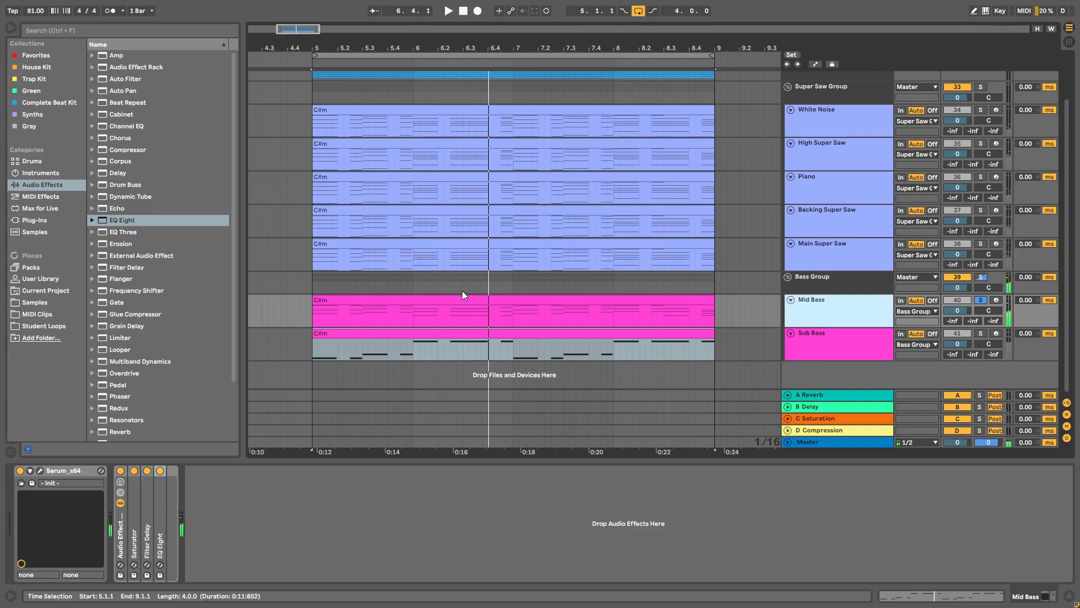
{"action": "double_click", "coordinate": [507, 297]}
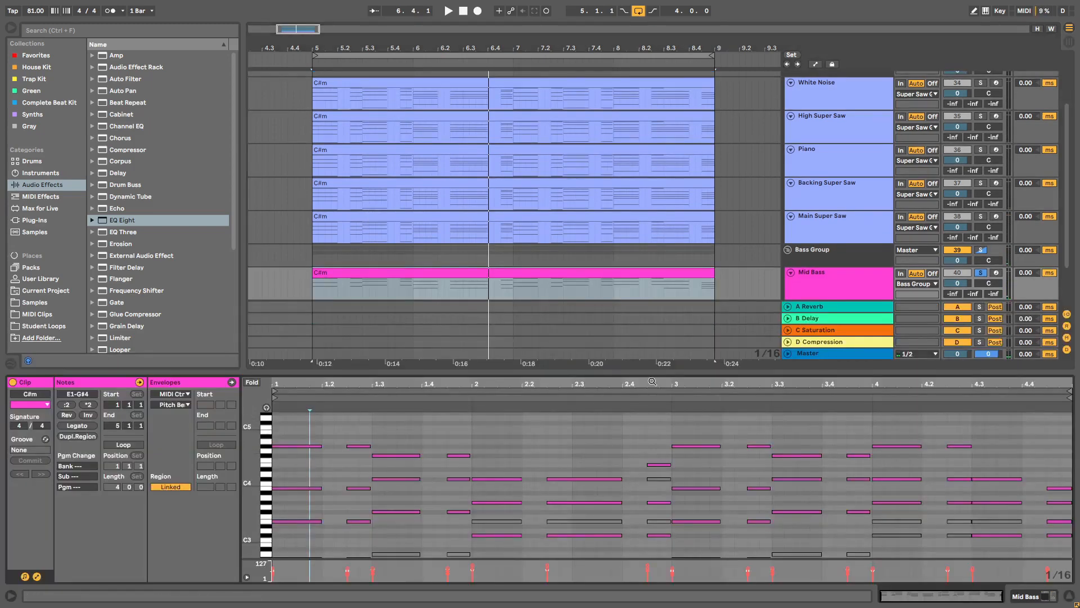
{"action": "left_click_drag", "start_coordinate": [653, 375], "coordinate": [645, 228]}
{"action": "left_click", "coordinate": [875, 508]}
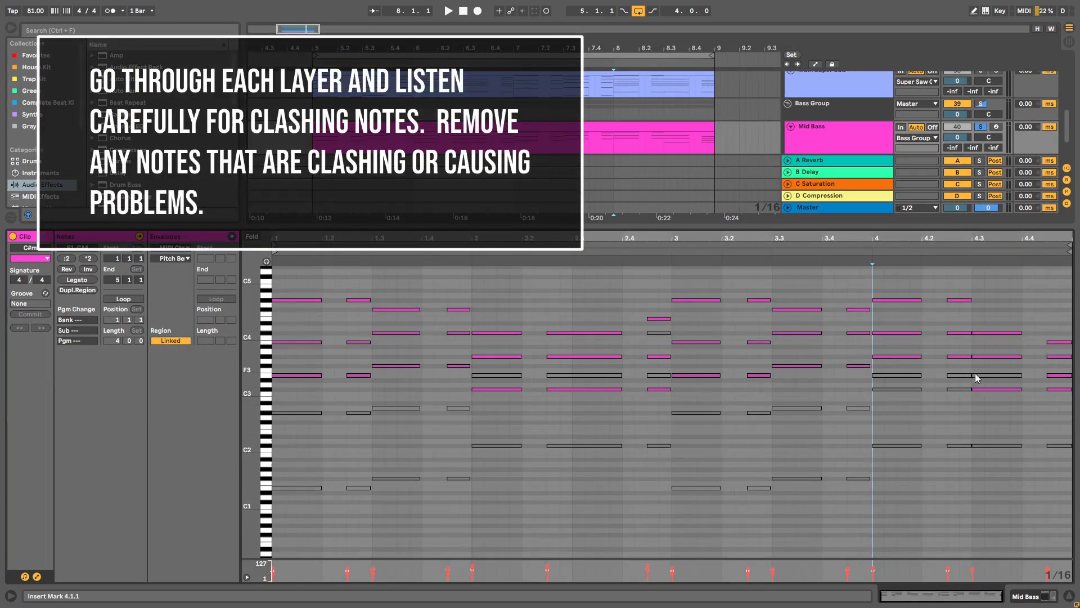
- Reactivate the muted low notes in the first bar of the Mid Bass clip, audition them for clashes, and reselect them
{"action": "left_click_drag", "start_coordinate": [467, 514], "coordinate": [310, 406]}
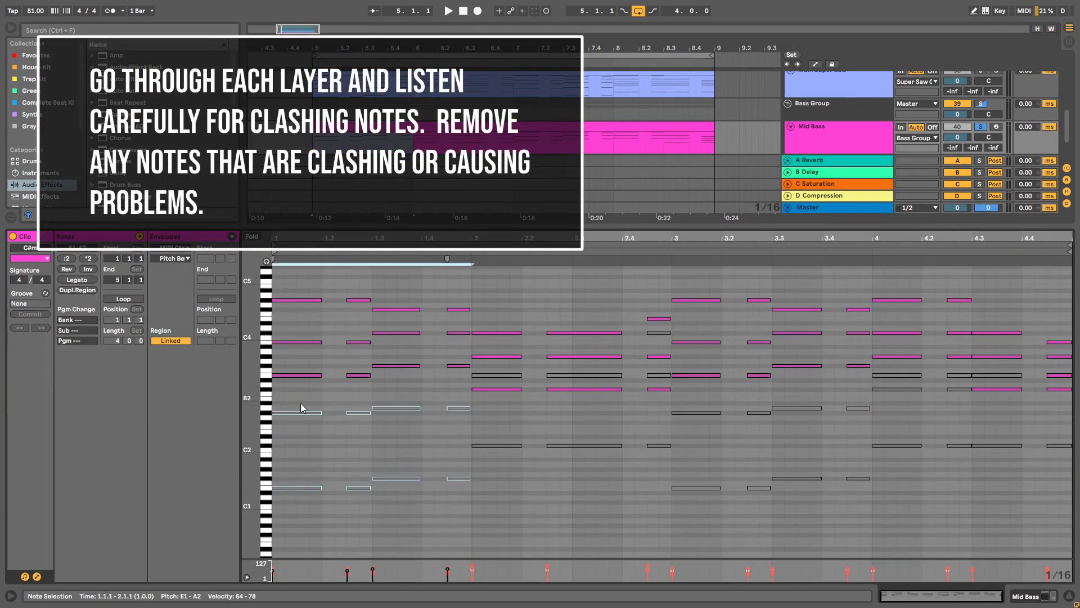
{"action": "key", "text": "space"}
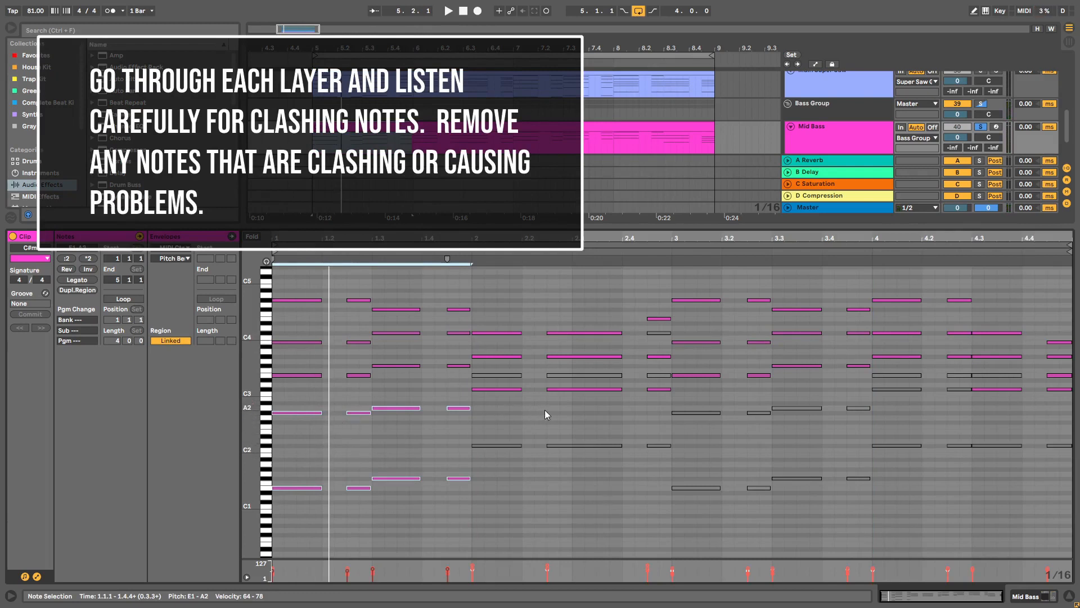
{"action": "key", "text": "space"}
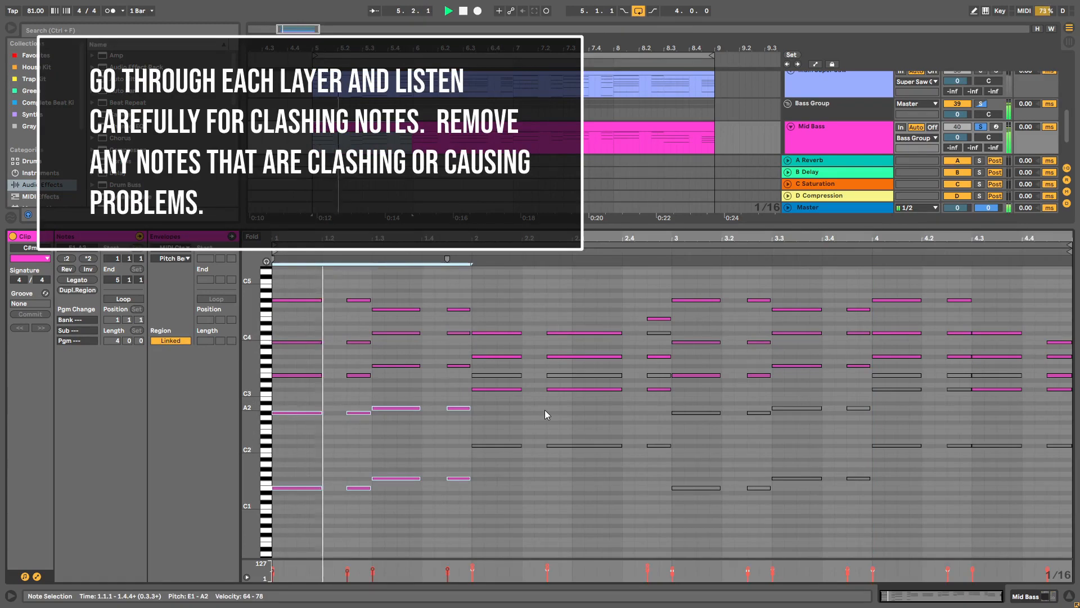
{"action": "left_click", "coordinate": [421, 538]}
{"action": "key", "text": "space"}
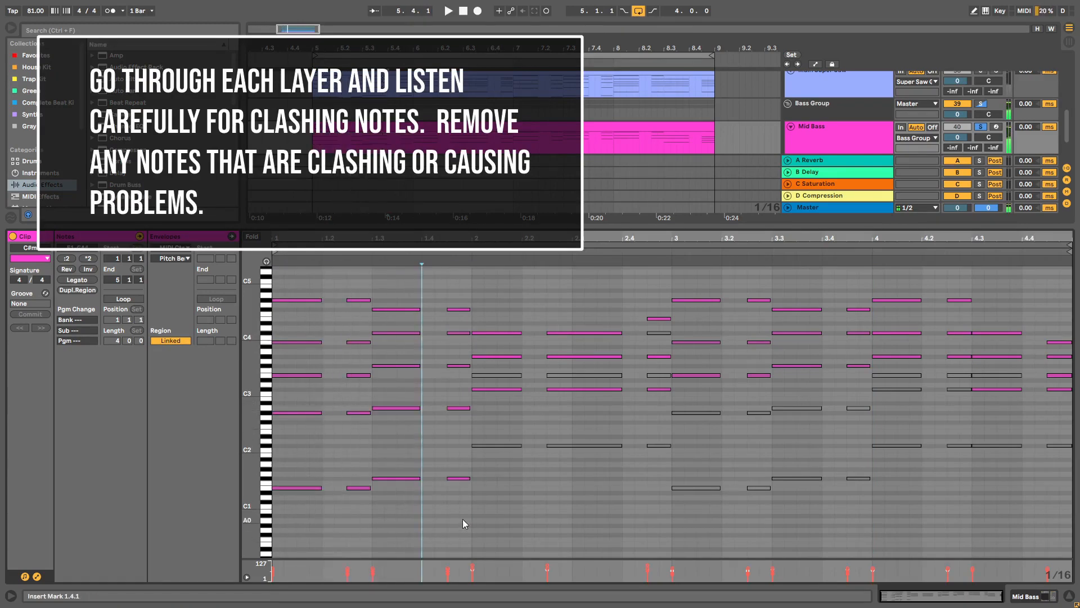
{"action": "left_click_drag", "start_coordinate": [463, 516], "coordinate": [280, 404]}
{"action": "left_click", "coordinate": [430, 377]}
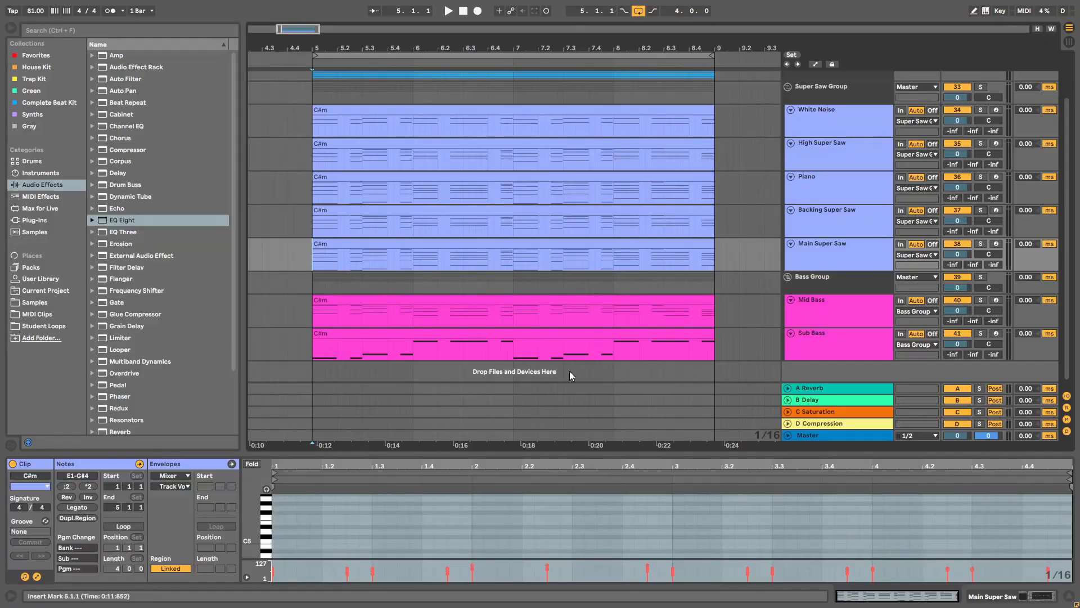
- Select the tracks from White Noise through Main Super Saw and lower their volumes together to -inf dB
{"action": "left_click", "coordinate": [846, 120]}
{"action": "left_click", "coordinate": [838, 256], "text": "shift"}
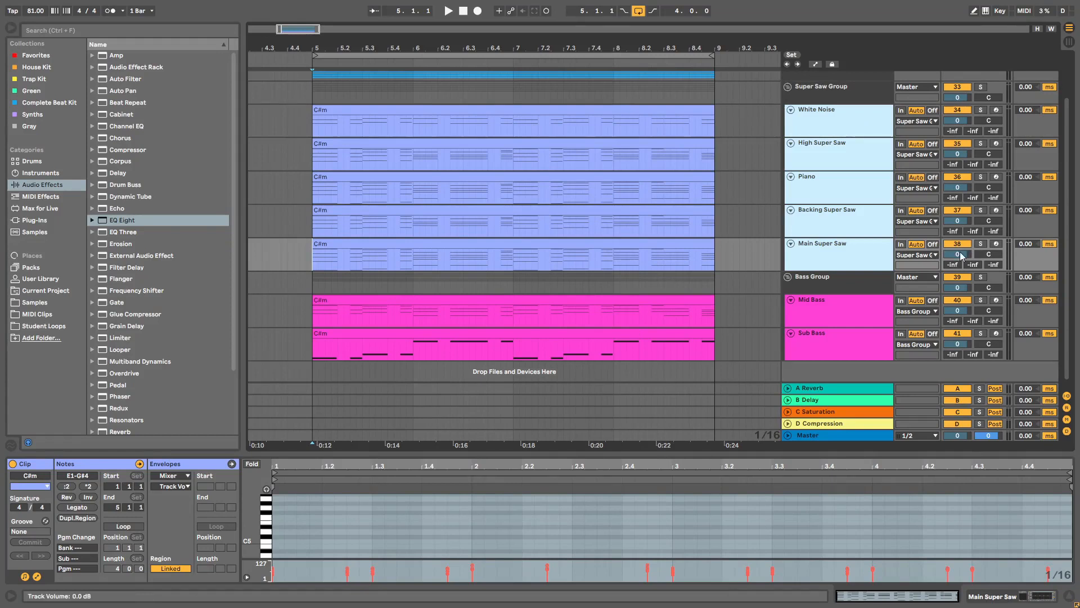
{"action": "left_click_drag", "start_coordinate": [962, 256], "coordinate": [961, 273]}
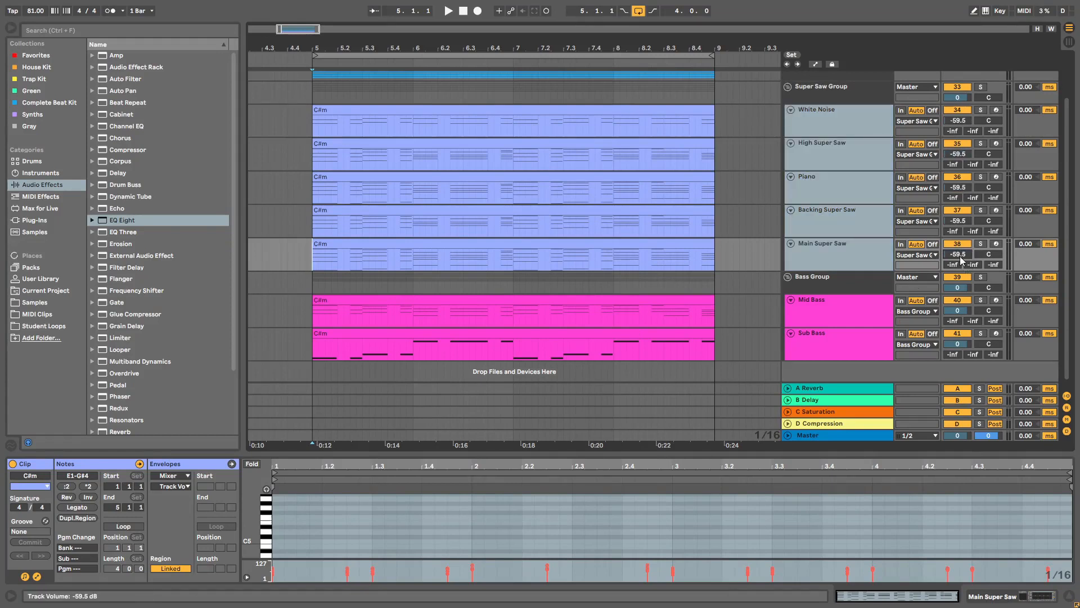
- Select the Mid Bass and Sub Bass tracks and lower both volumes to -inf dB
{"action": "left_click", "coordinate": [836, 315]}
{"action": "left_click", "coordinate": [835, 339]}
{"action": "left_click", "coordinate": [858, 312], "text": "shift"}
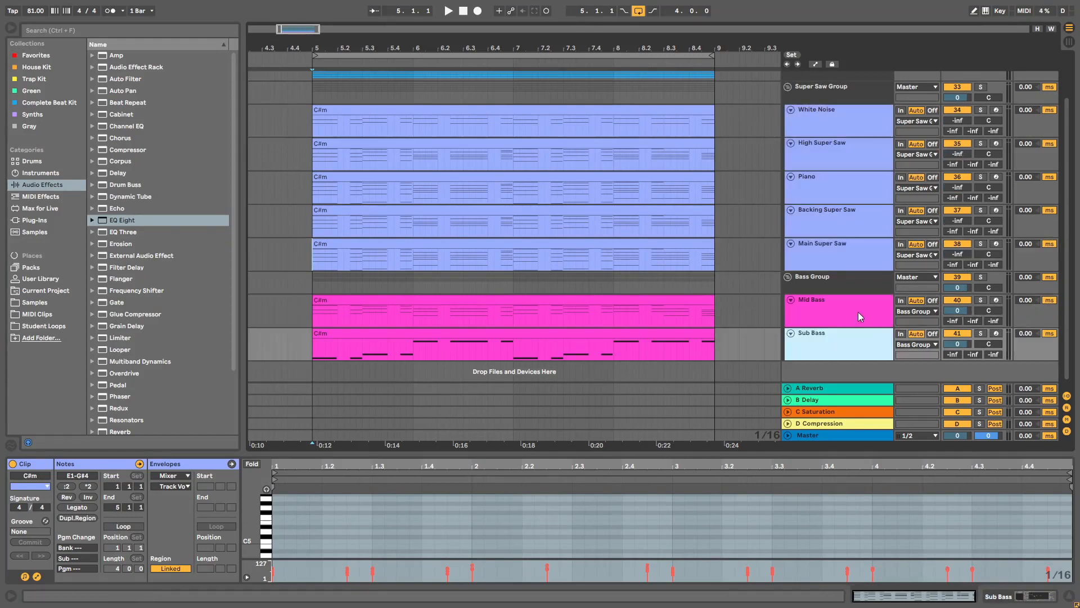
{"action": "left_click_drag", "start_coordinate": [956, 311], "coordinate": [956, 366]}
{"action": "left_click", "coordinate": [885, 305]}
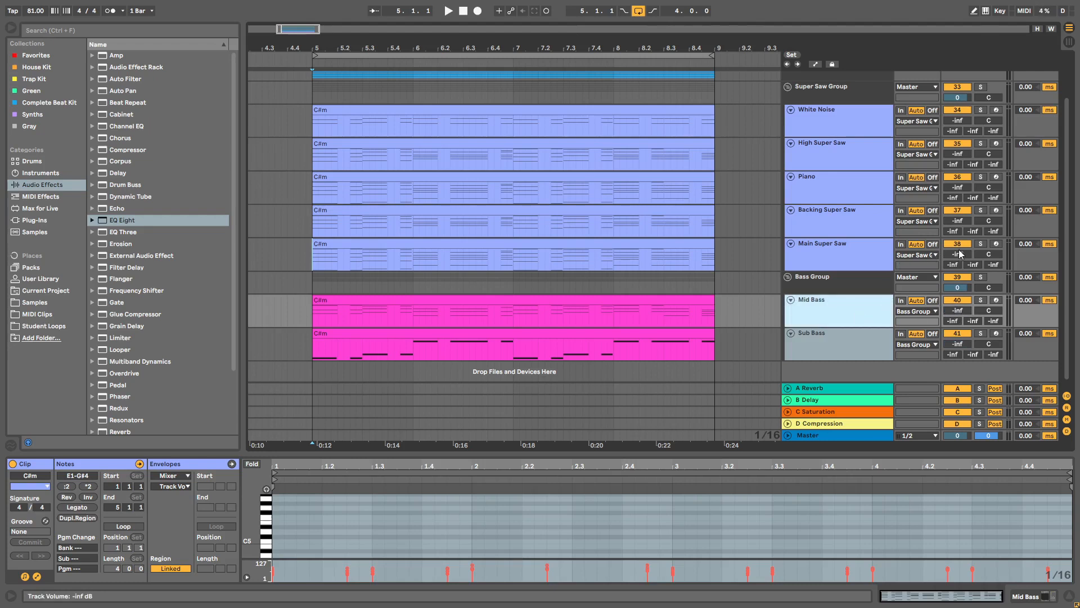
- Reset the Main Super Saw volume to 0 dB and start playback
{"action": "double_click", "coordinate": [960, 254]}
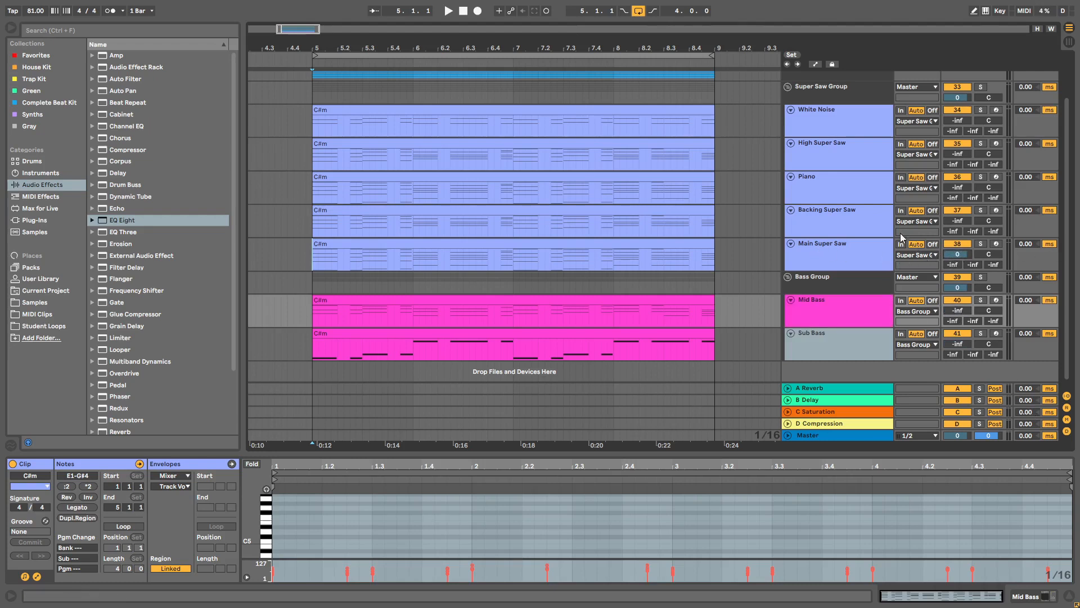
{"action": "left_click", "coordinate": [843, 326]}
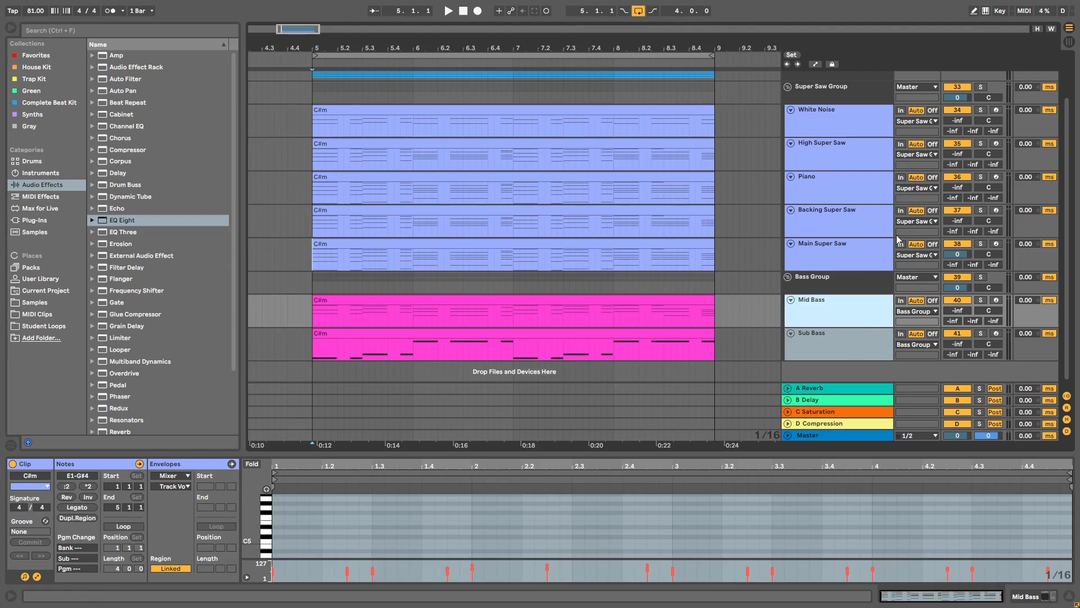
{"action": "key", "text": "space"}
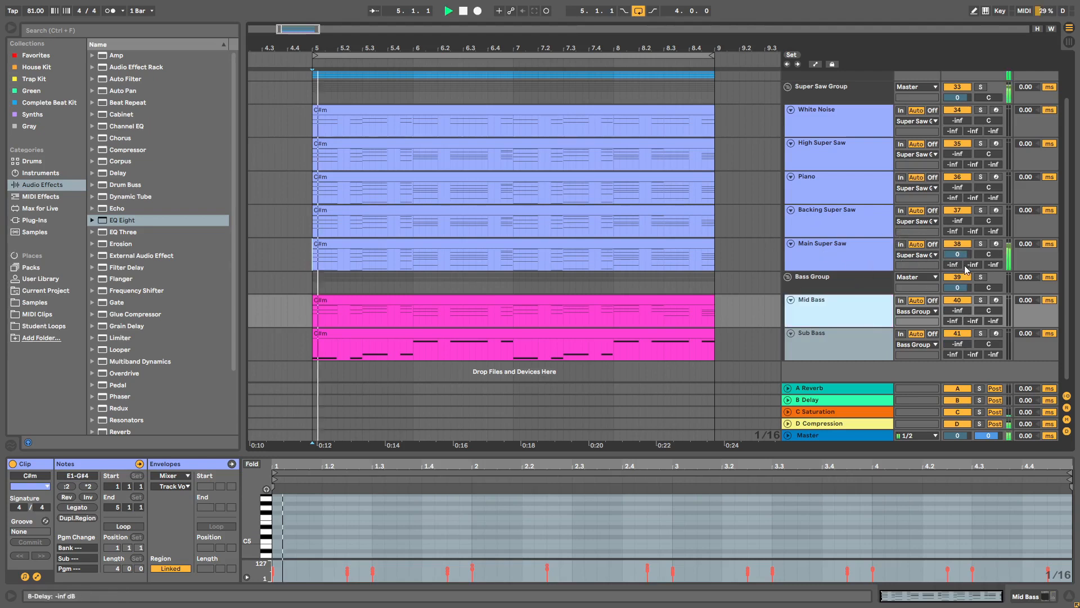
- Mute the Drums group and resume playback of the remaining layers
{"action": "scroll", "coordinate": [982, 94], "scroll_direction": "up", "scroll_amount": 3}
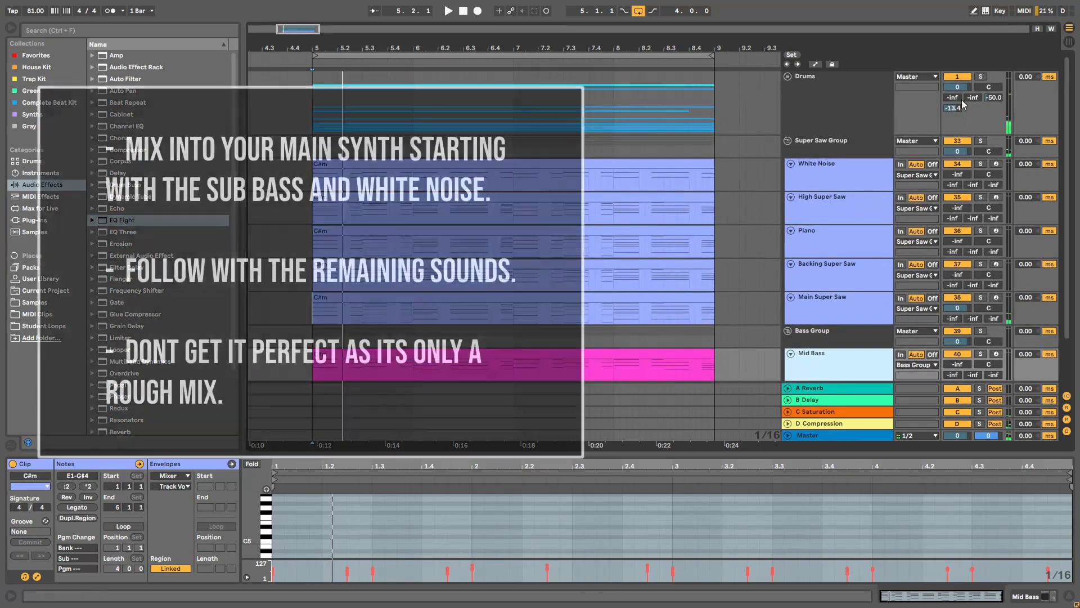
{"action": "left_click", "coordinate": [957, 75]}
{"action": "scroll", "coordinate": [963, 107], "scroll_direction": "down", "scroll_amount": 3}
{"action": "key", "text": "space"}
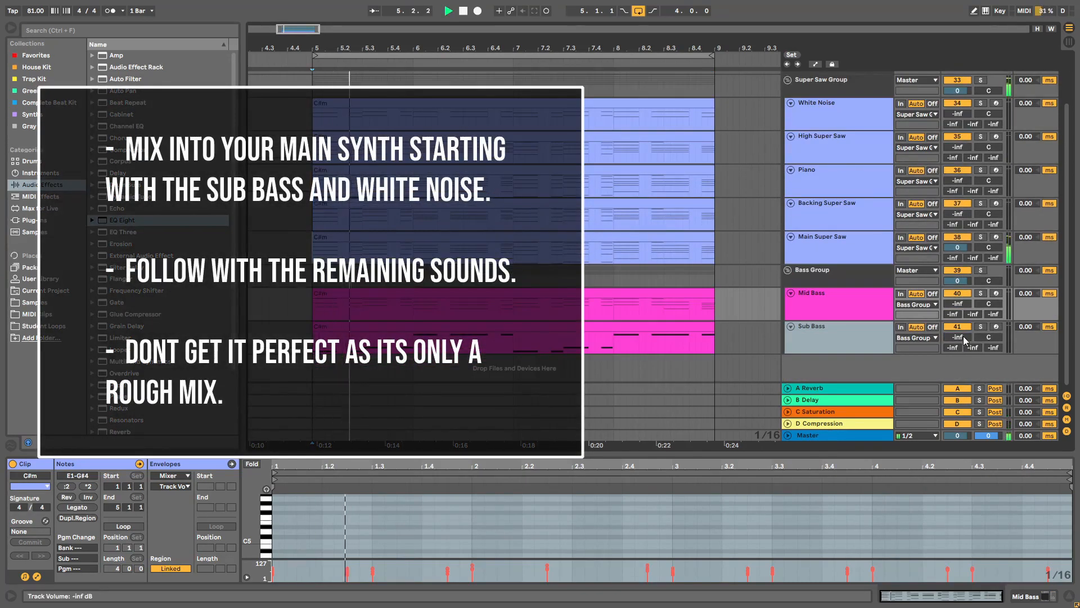
- Raise the Sub Bass volume to -2.2 dB as a rough mix against the Main Super Saw
{"action": "mouse_move", "coordinate": [957, 337]}
{"action": "left_mouse_down"}
{"action": "mouse_move", "coordinate": [958, 321]}
{"action": "mouse_move", "coordinate": [963, 332]}
{"action": "left_mouse_up"}
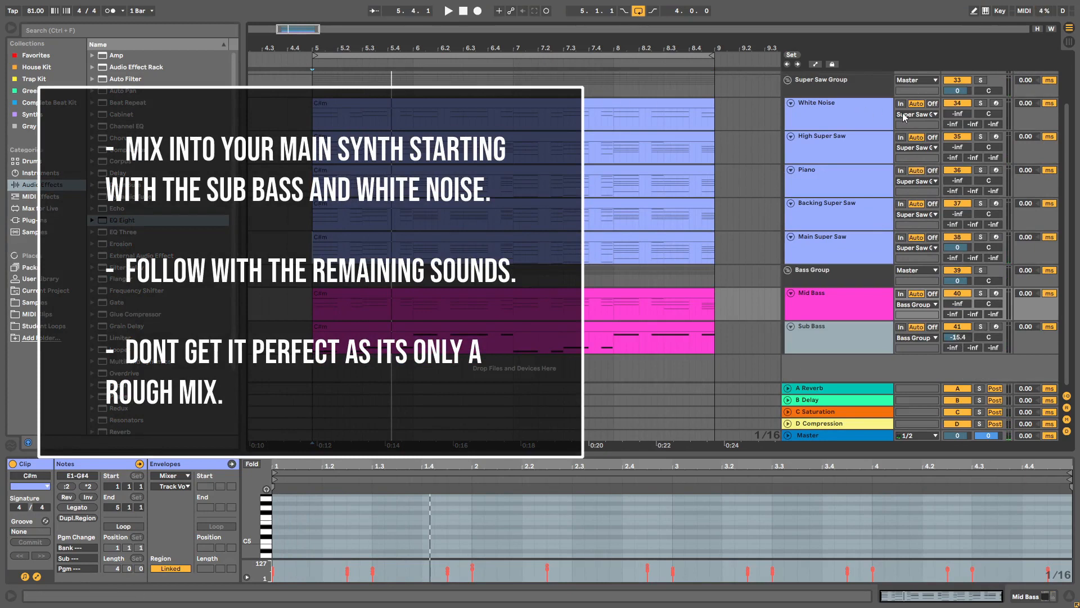
{"action": "key", "text": "space"}
{"action": "left_click_drag", "start_coordinate": [955, 339], "coordinate": [960, 340]}
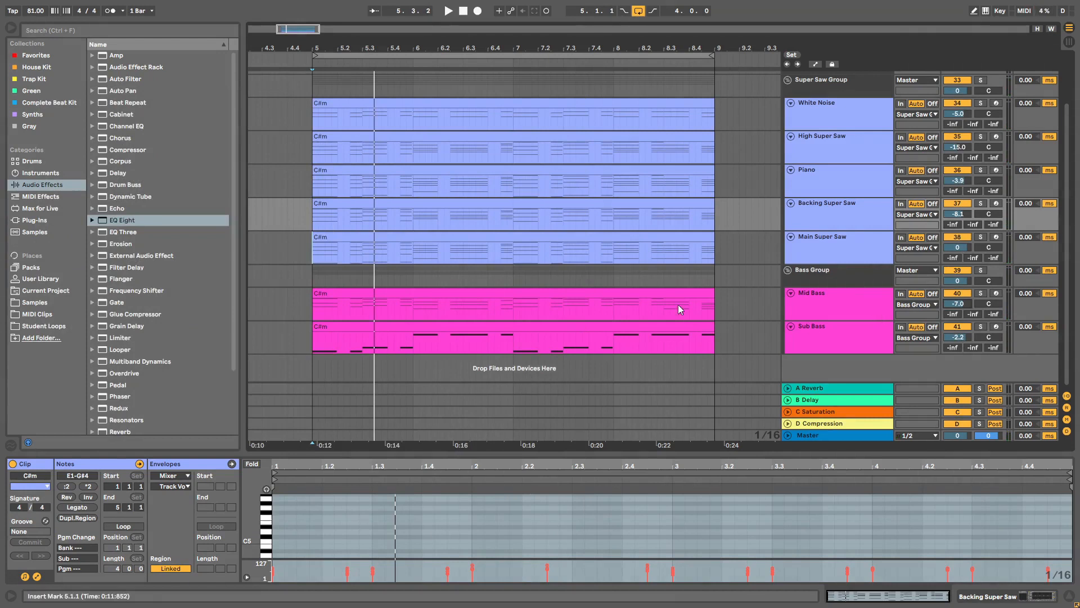
- Clear the clip selection and show the device chain of the White Noise track
{"action": "left_click", "coordinate": [733, 174]}
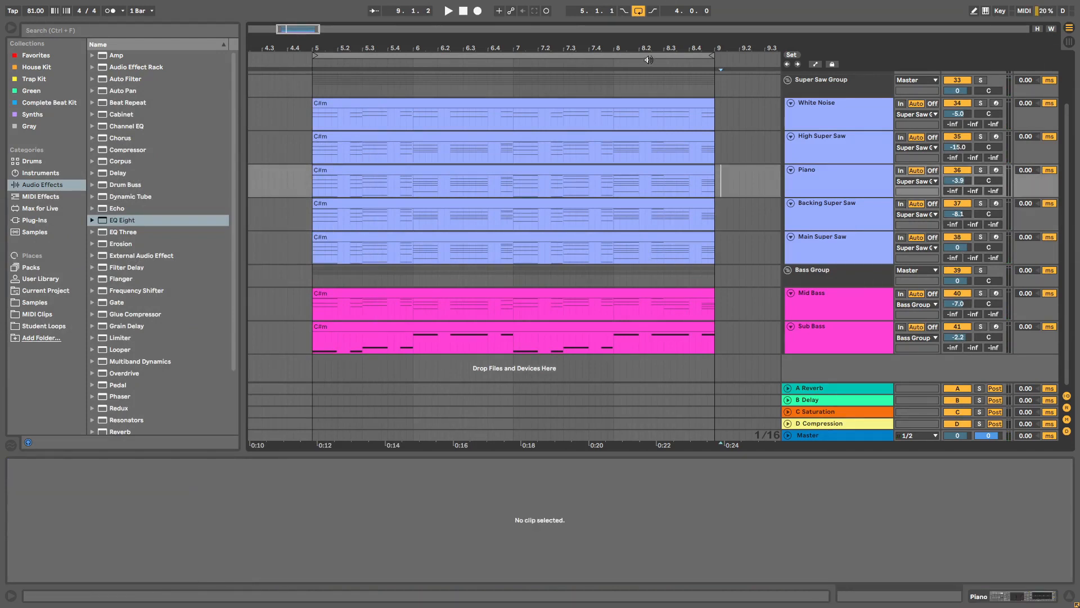
{"action": "scroll", "coordinate": [732, 174], "scroll_direction": "left", "scroll_amount": 2}
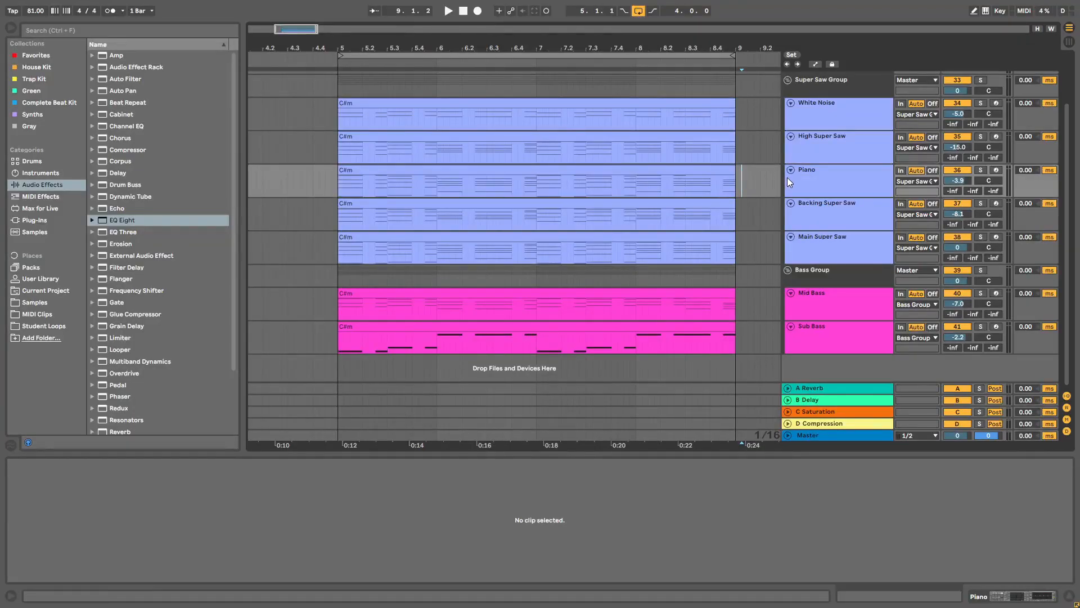
{"action": "left_click", "coordinate": [823, 110]}
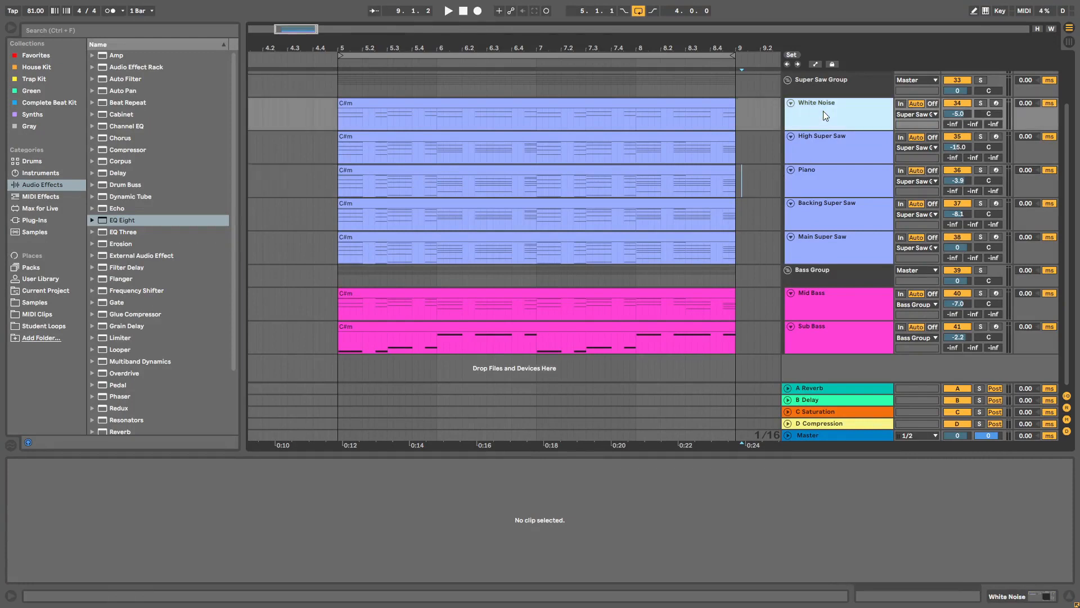
{"action": "key", "text": "shift+Tab"}
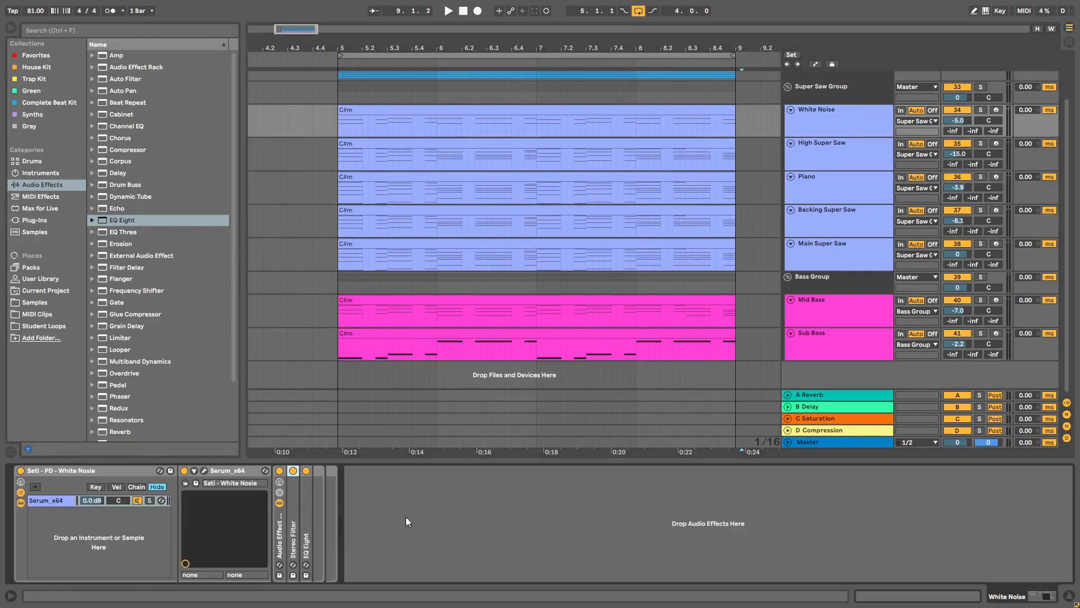
- Unfold the White Noise track's EQ Eight, sweep its low cut down and back, and set it to 6.96 kHz
{"action": "double_click", "coordinate": [310, 527]}
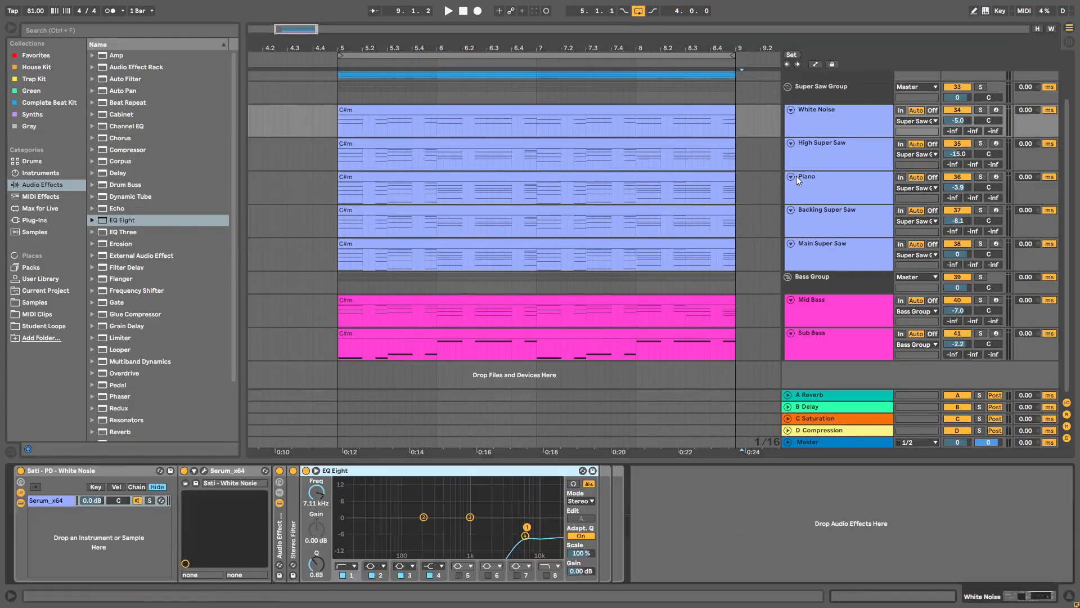
{"action": "left_click_drag", "start_coordinate": [535, 536], "coordinate": [377, 527]}
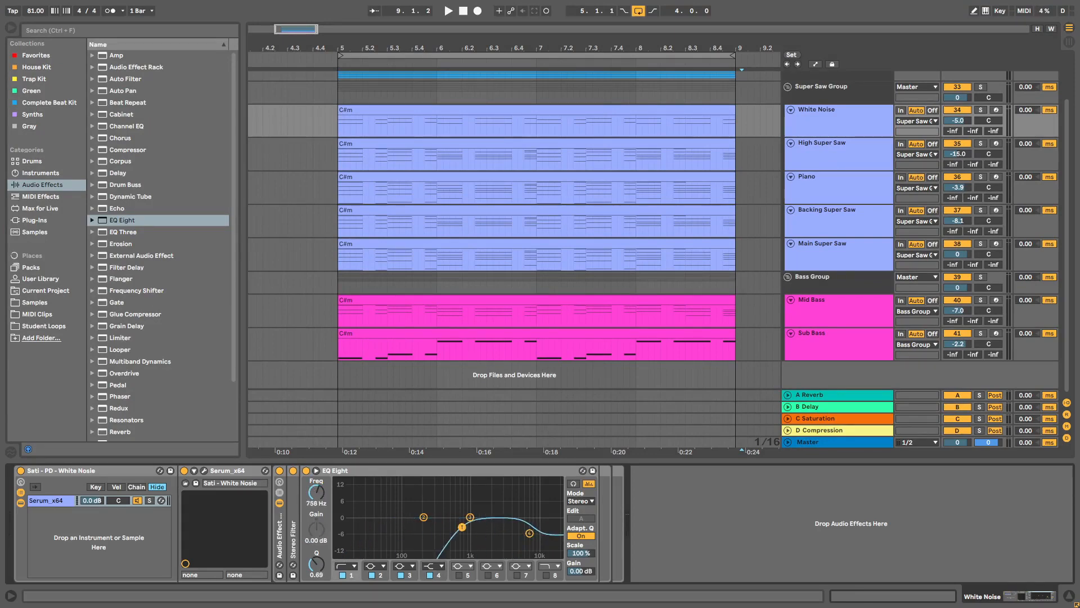
{"action": "left_click_drag", "start_coordinate": [526, 530], "coordinate": [527, 527]}
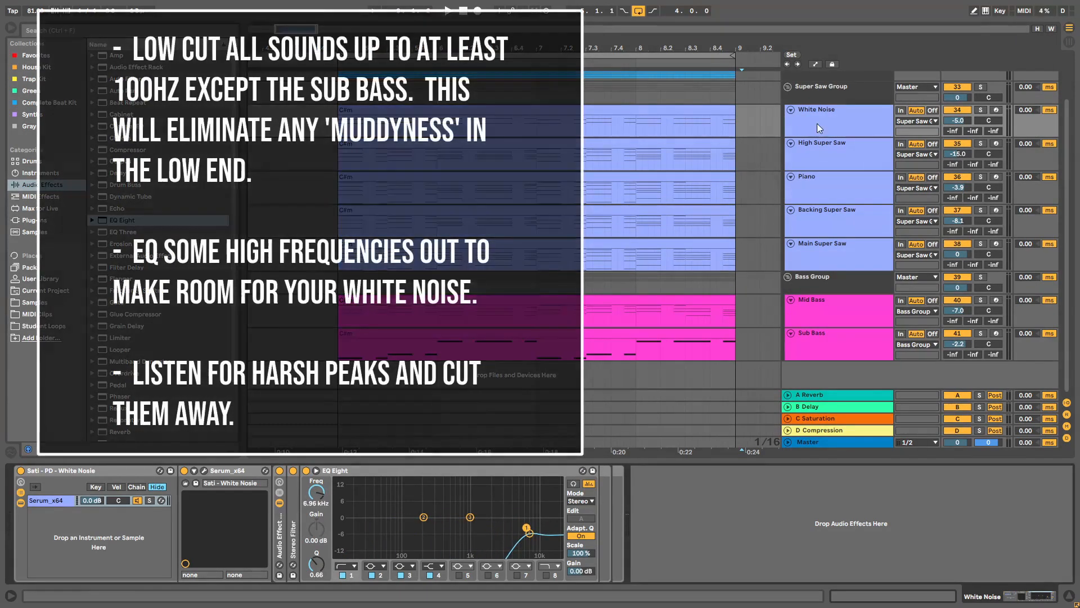
{"action": "left_click", "coordinate": [817, 123]}
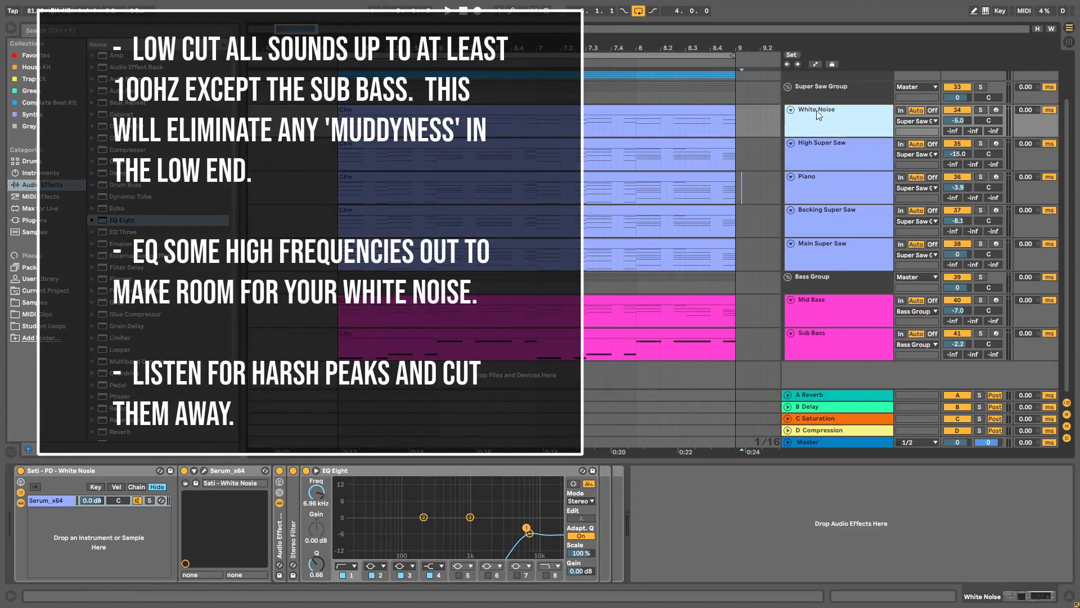
- Unfold the last EQ Eight on the High Super Saw track and adjust its high cut band to 4.26 kHz
{"action": "left_click", "coordinate": [829, 148]}
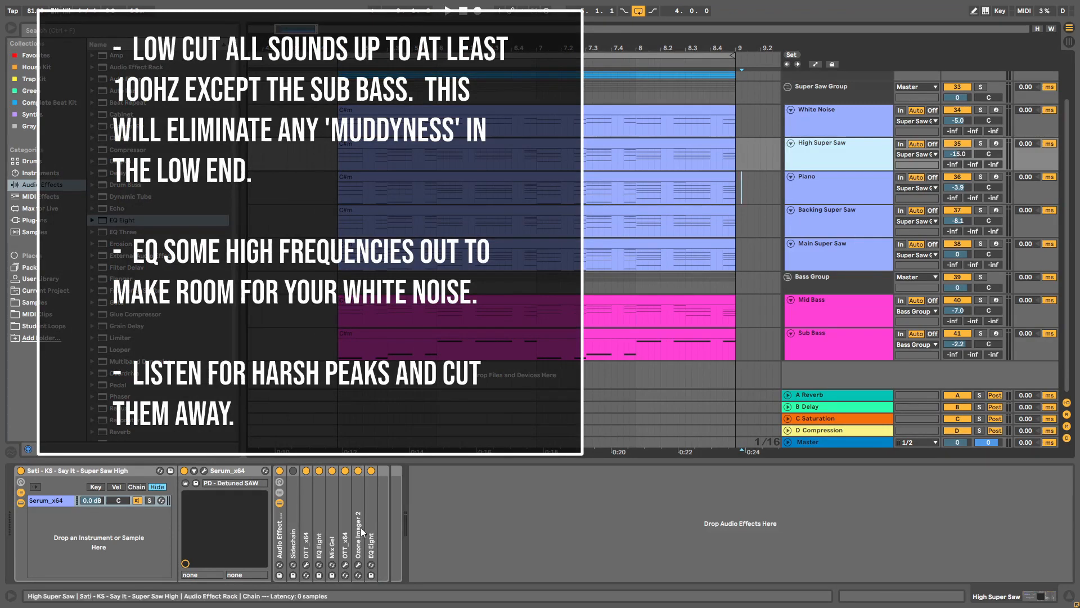
{"action": "double_click", "coordinate": [371, 540]}
{"action": "left_click", "coordinate": [501, 526]}
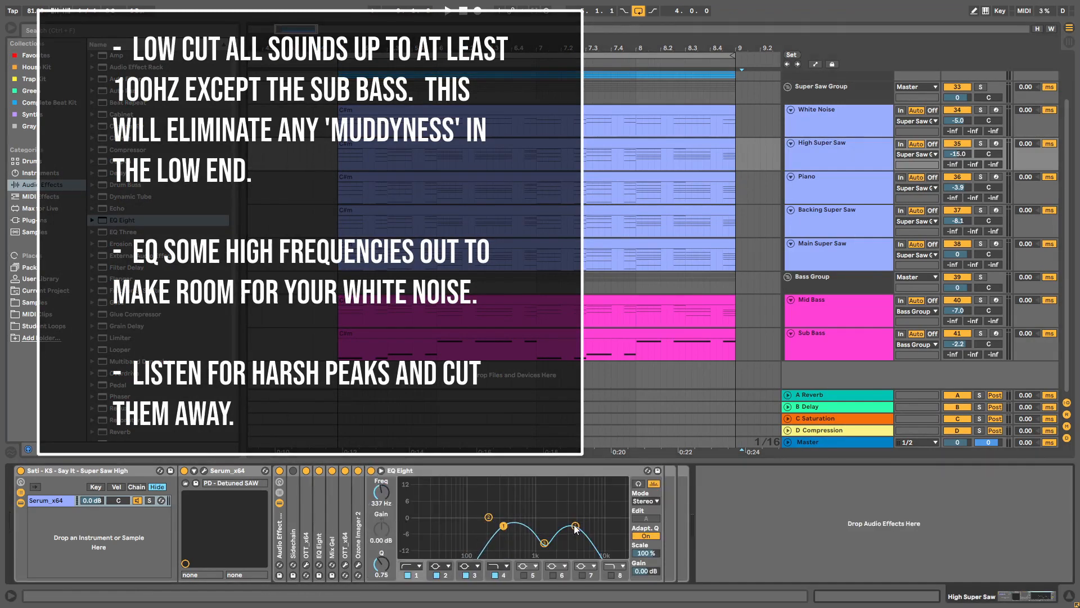
{"action": "left_click_drag", "start_coordinate": [576, 526], "coordinate": [577, 524]}
{"action": "left_click", "coordinate": [837, 118]}
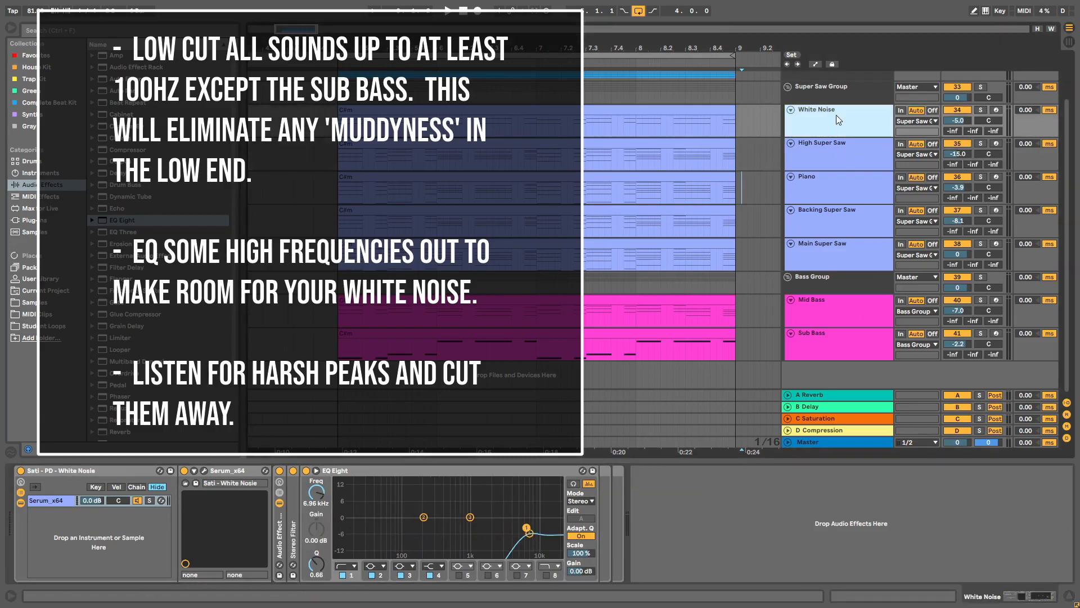
{"action": "left_click", "coordinate": [826, 150]}
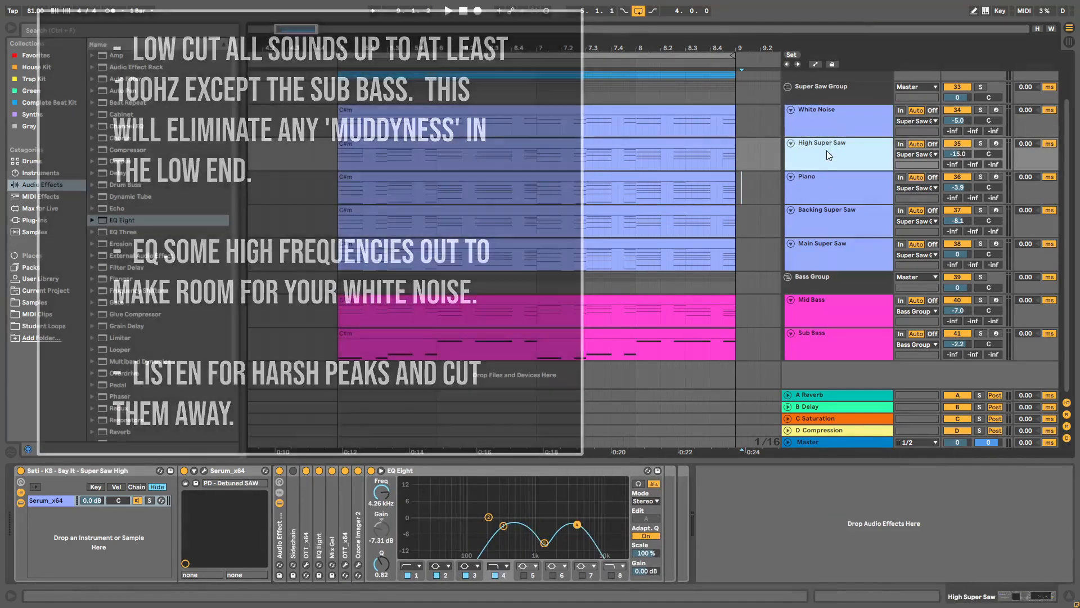
- On the Piano track's EQ Eight, switch band 1 to the ×4 low cut and set its frequency to about 102 Hz
{"action": "left_click", "coordinate": [821, 180]}
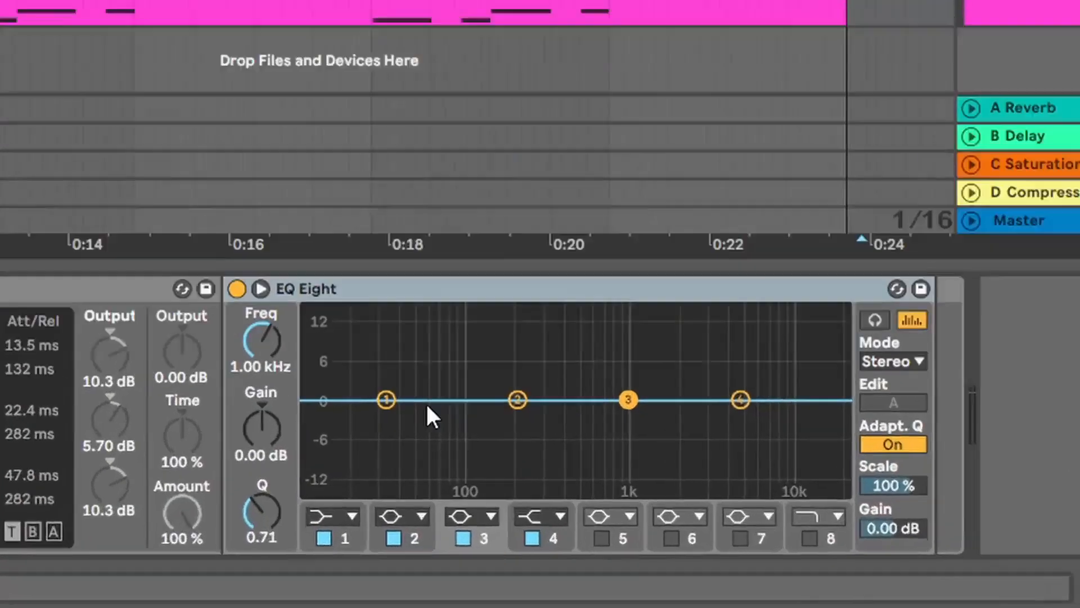
{"action": "left_click", "coordinate": [543, 517]}
{"action": "left_click", "coordinate": [525, 567]}
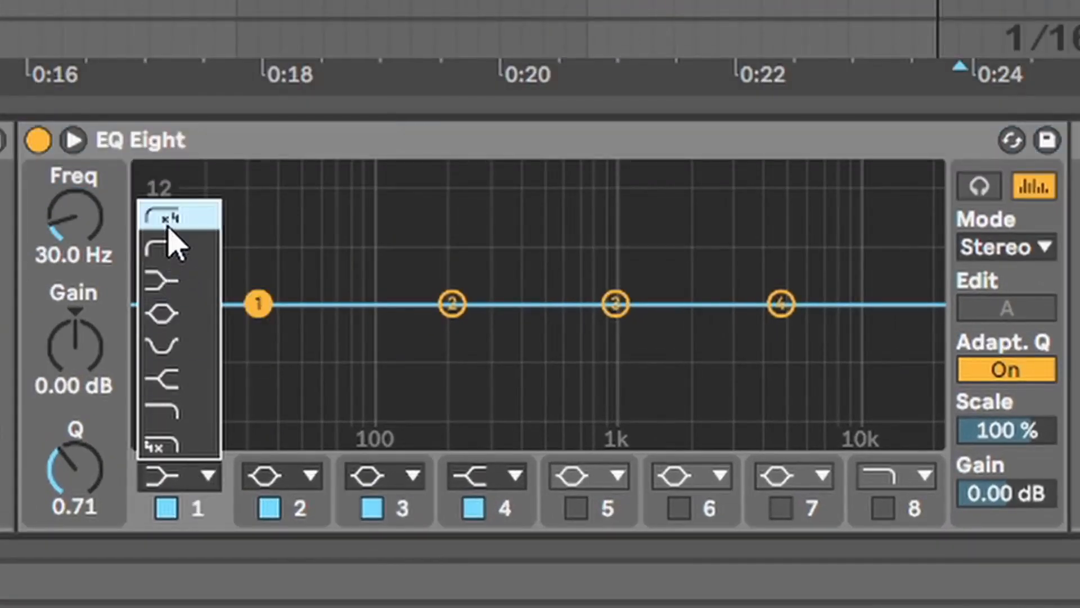
{"action": "left_click", "coordinate": [168, 226]}
{"action": "left_click_drag", "start_coordinate": [74, 247], "coordinate": [74, 174]}
{"action": "left_click_drag", "start_coordinate": [468, 340], "coordinate": [383, 336]}
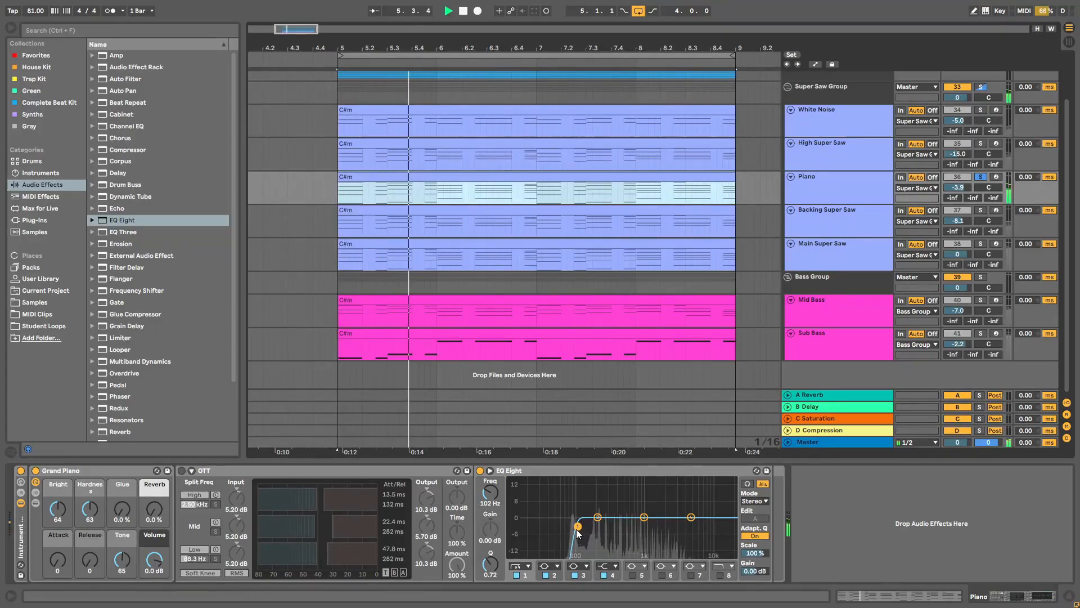
- Solo the Backing Super Saw and switch band 1 of its EQ Eight to the ×4 low cut at 100 Hz
{"action": "left_click", "coordinate": [963, 211]}
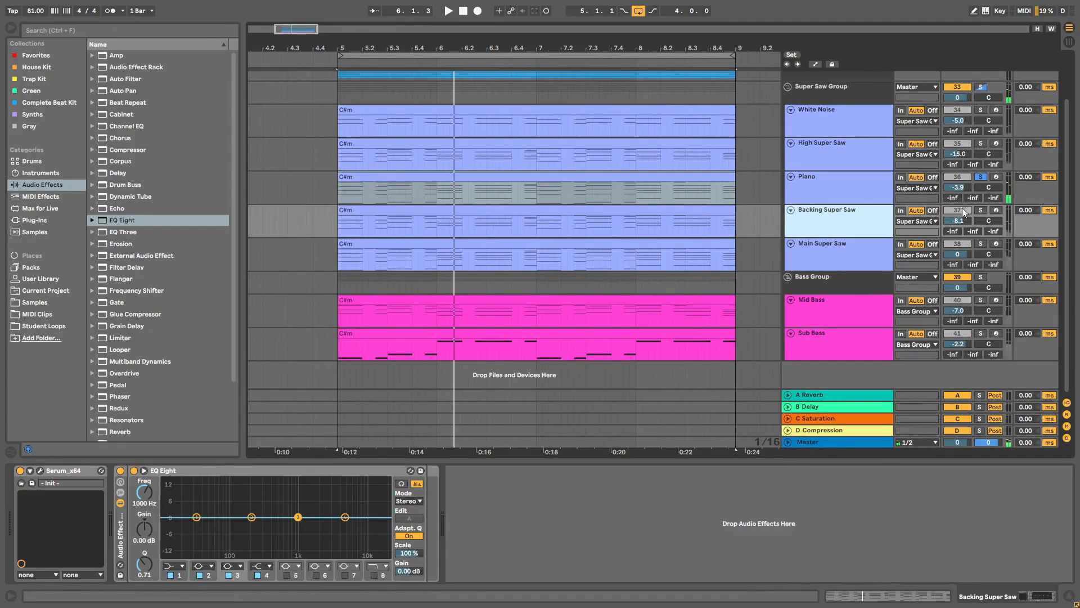
{"action": "left_click", "coordinate": [982, 211]}
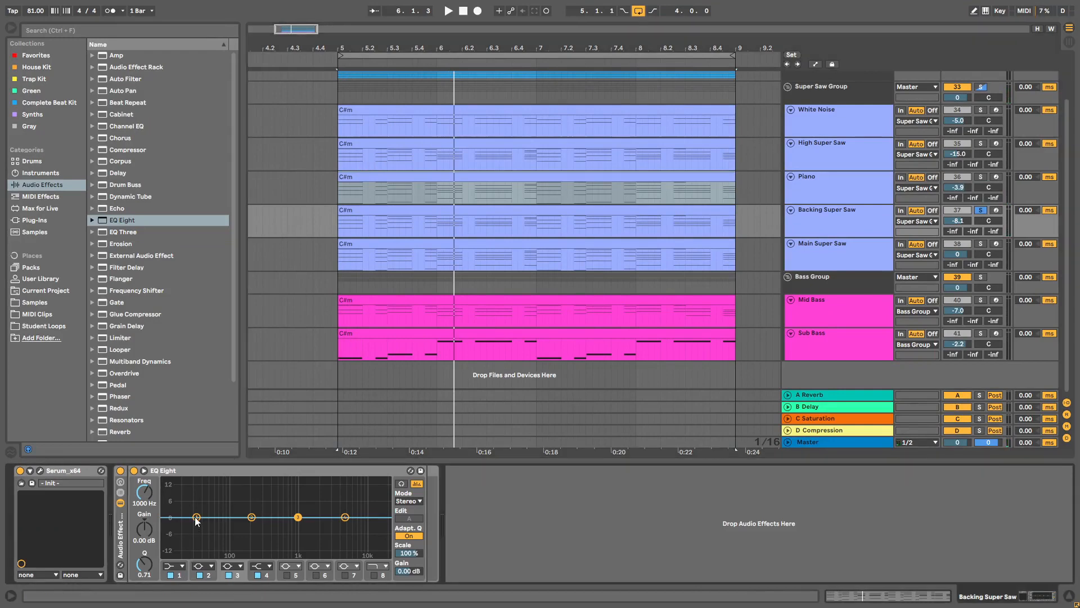
{"action": "left_click", "coordinate": [175, 566]}
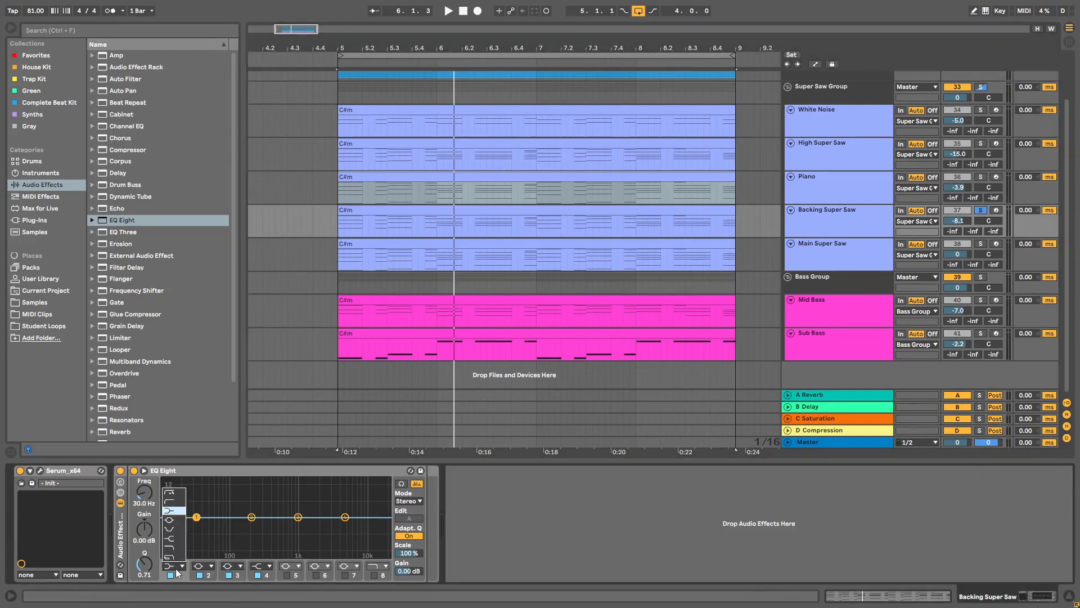
{"action": "left_click", "coordinate": [176, 495]}
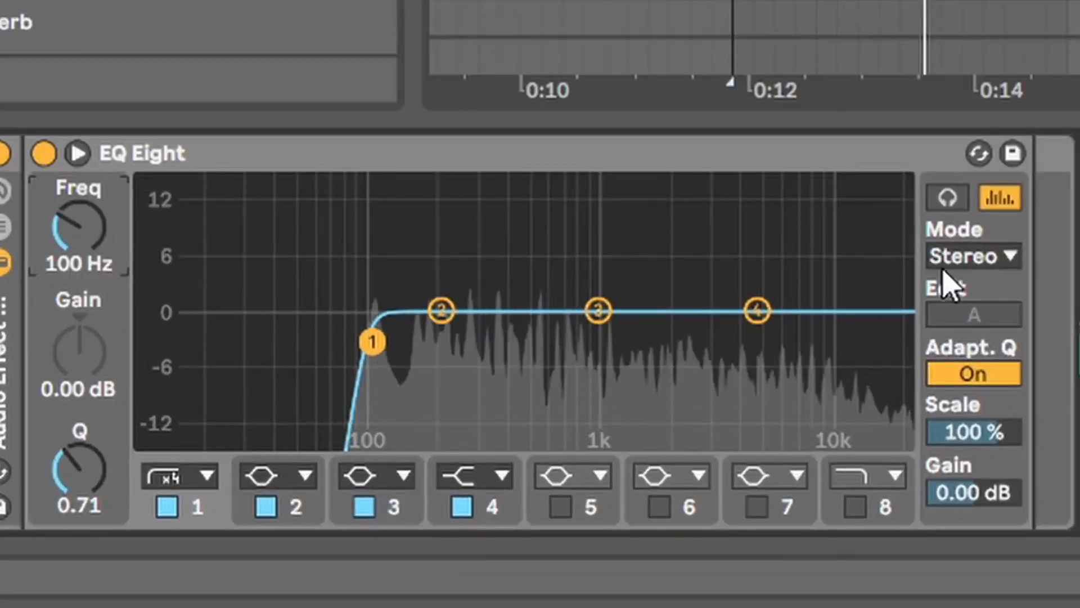
- Dip band 3 of the Backing Super Saw's EQ Eight to -9.79 dB at 352 Hz and lower its band 4 high shelf
{"action": "left_click_drag", "start_coordinate": [598, 310], "coordinate": [494, 389]}
{"action": "key", "text": "space"}
{"action": "left_click_drag", "start_coordinate": [757, 311], "coordinate": [757, 347]}
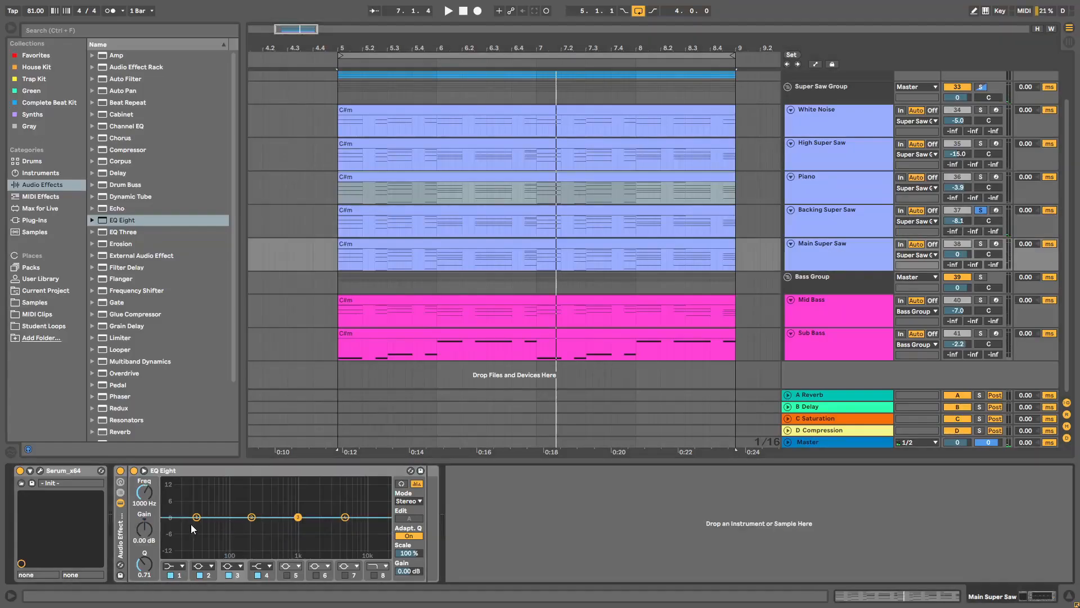
- Switch band 1 of the Main Super Saw's EQ Eight to the ×4 low cut and set its frequency to 100 Hz
{"action": "left_click", "coordinate": [196, 517]}
{"action": "left_click", "coordinate": [174, 566]}
{"action": "left_click", "coordinate": [173, 491]}
{"action": "left_click_drag", "start_coordinate": [143, 495], "coordinate": [143, 490]}
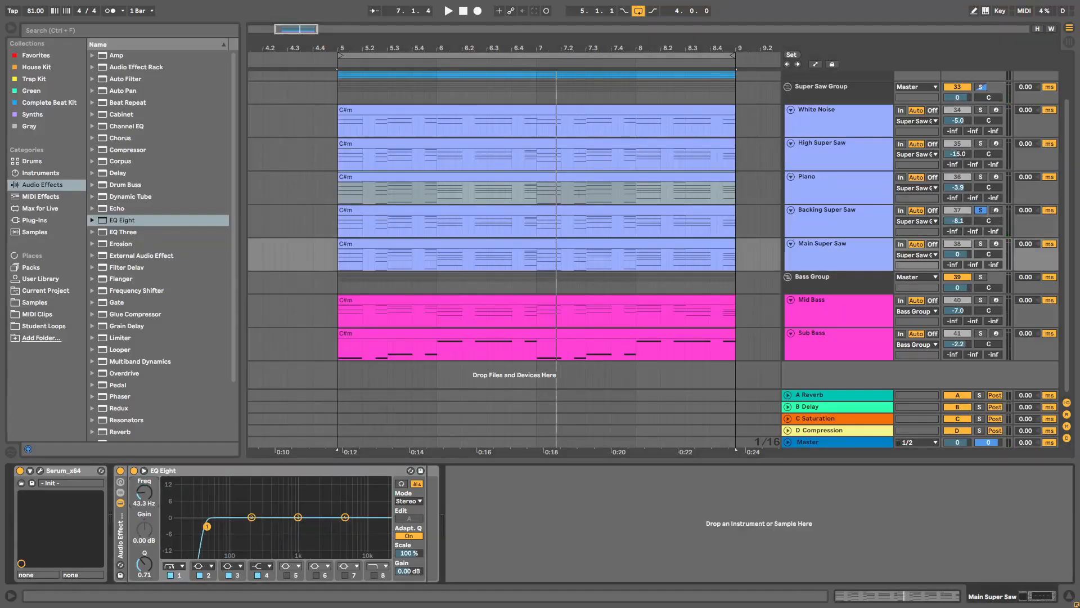
{"action": "left_click", "coordinate": [142, 505]}
{"action": "type", "text": "100"}
{"action": "key", "text": "Return"}
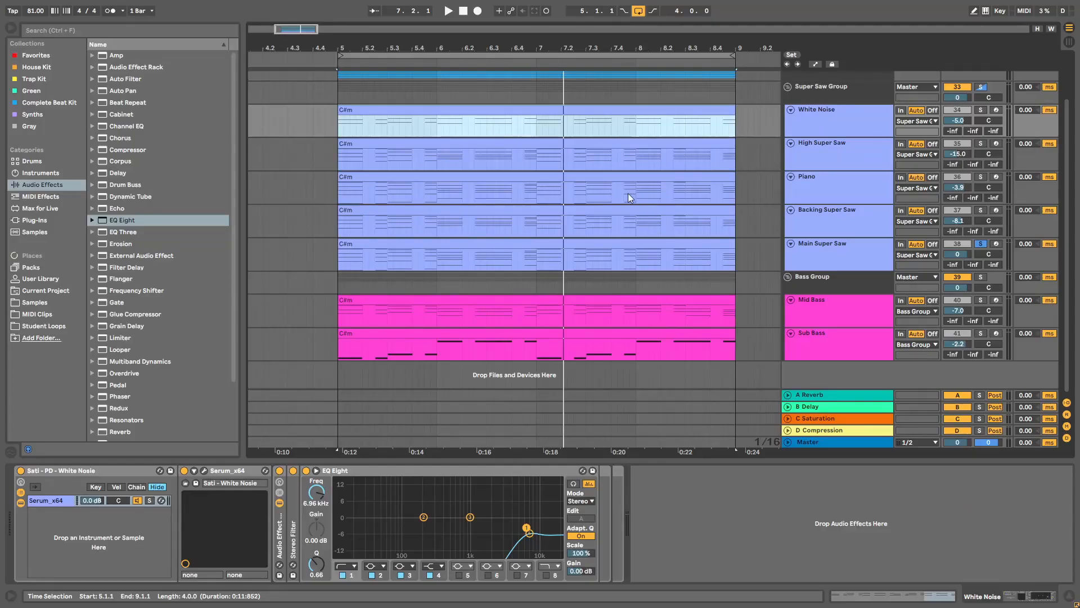
- Examine the device chains of all layers in turn, from White Noise through Sub Bass, ending on the High Super Saw
{"action": "left_click", "coordinate": [819, 115]}
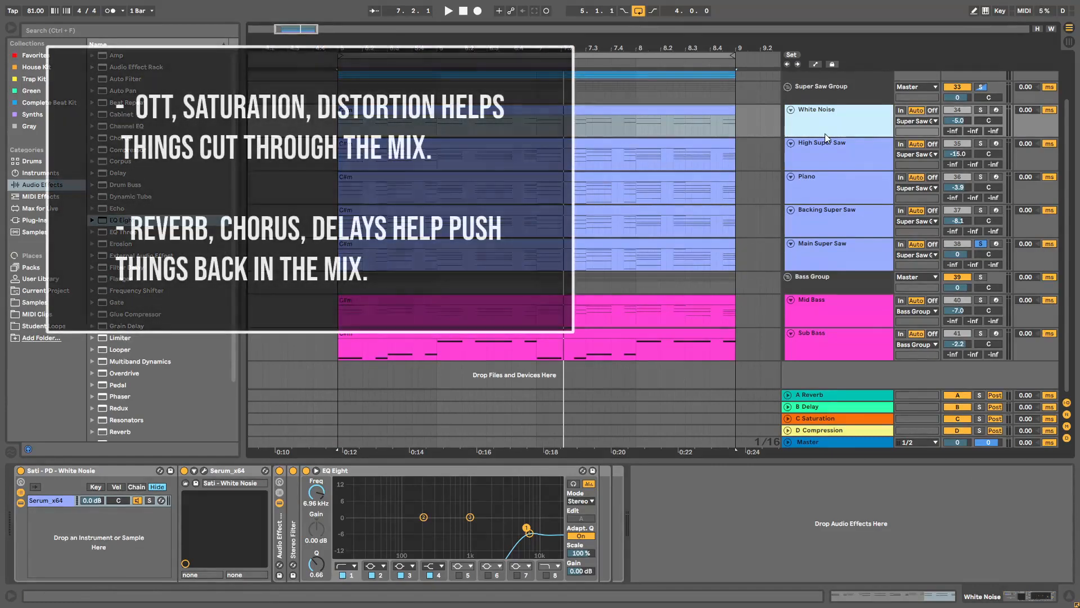
{"action": "left_click", "coordinate": [825, 153]}
{"action": "left_click", "coordinate": [831, 201]}
{"action": "left_click", "coordinate": [828, 219]}
{"action": "left_click", "coordinate": [838, 256]}
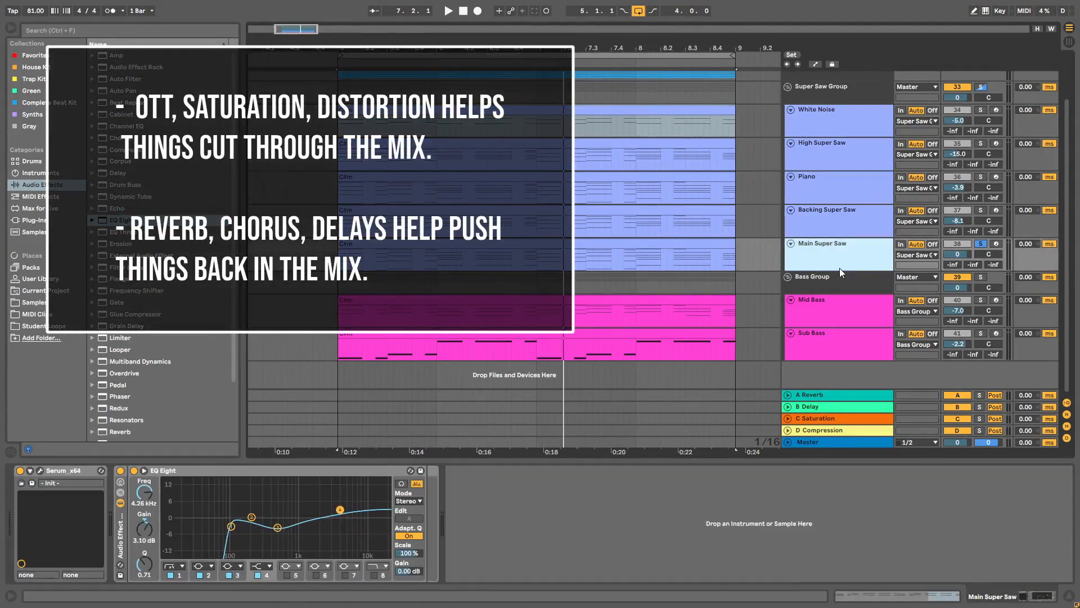
{"action": "left_click", "coordinate": [836, 314]}
{"action": "left_click", "coordinate": [829, 350]}
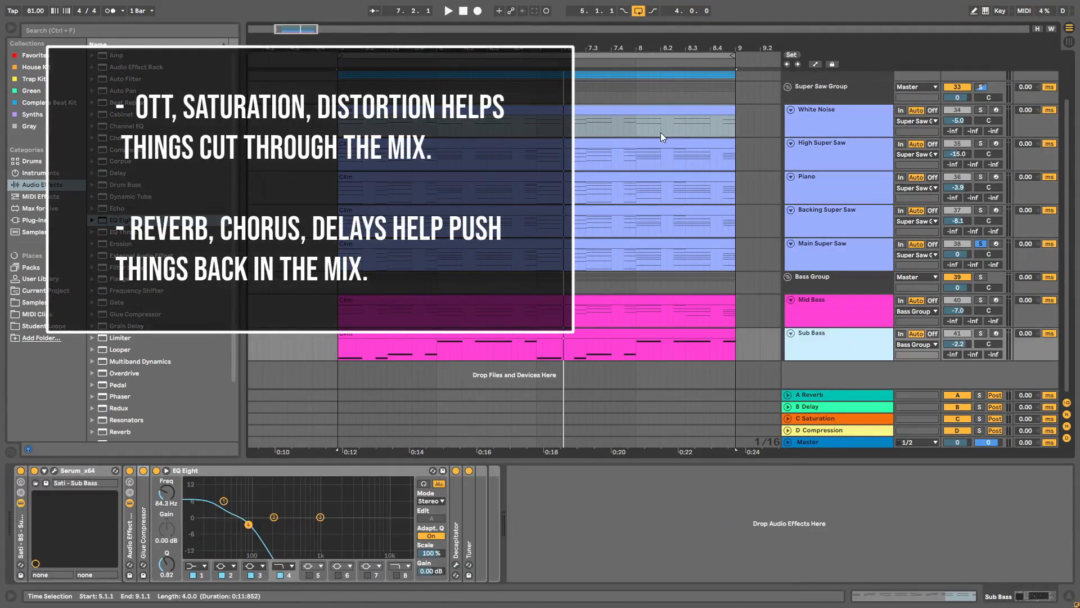
{"action": "left_click", "coordinate": [822, 152]}
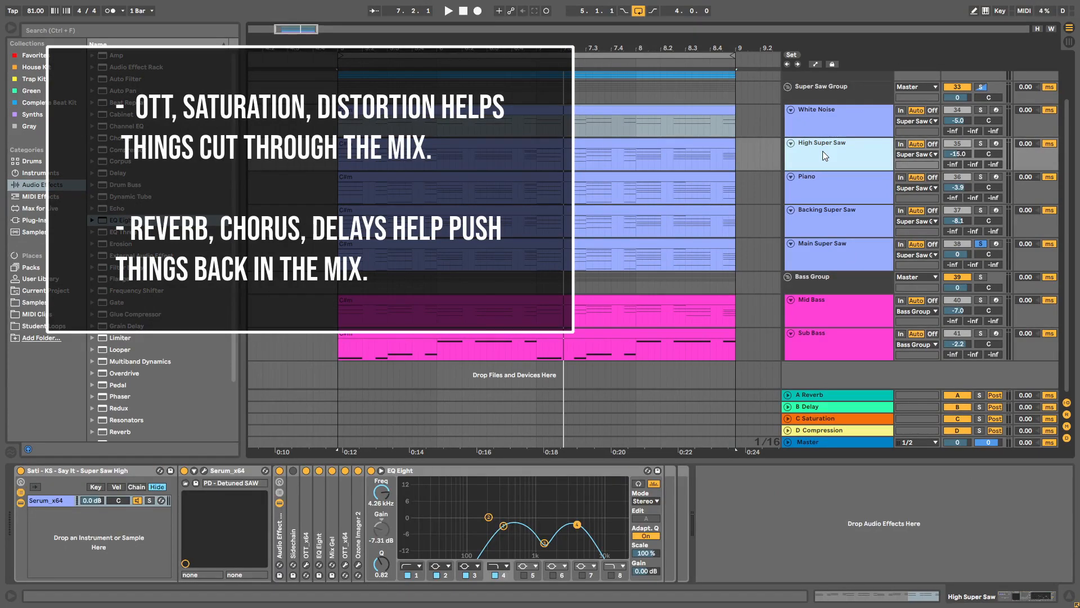
- Show the Piano track's device chain and locate the OTT preset of Multiband Dynamics in the audio effects
{"action": "left_click", "coordinate": [821, 194]}
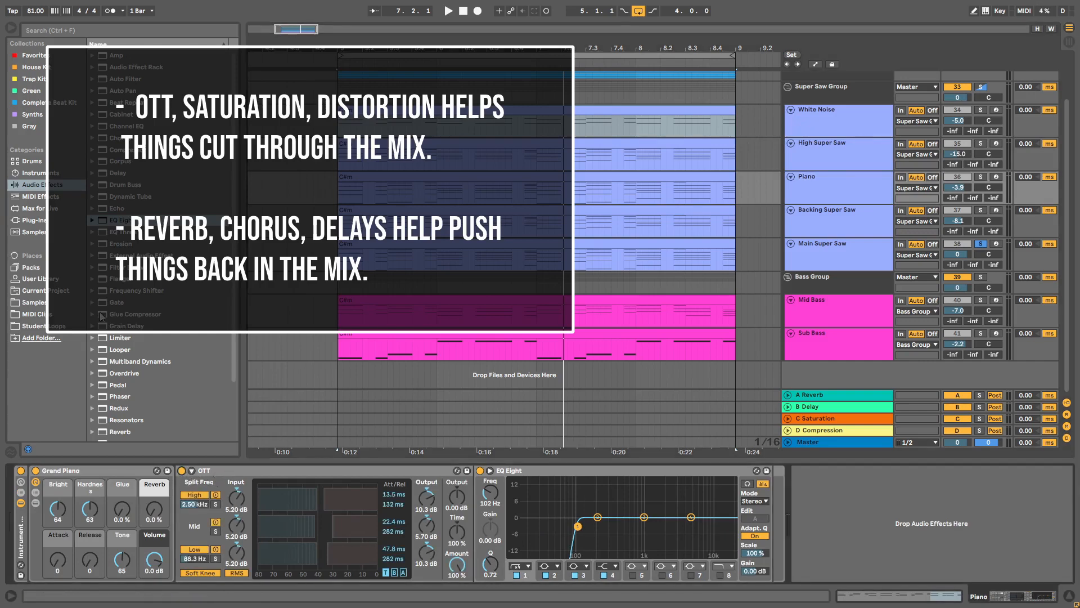
{"action": "left_click", "coordinate": [92, 362]}
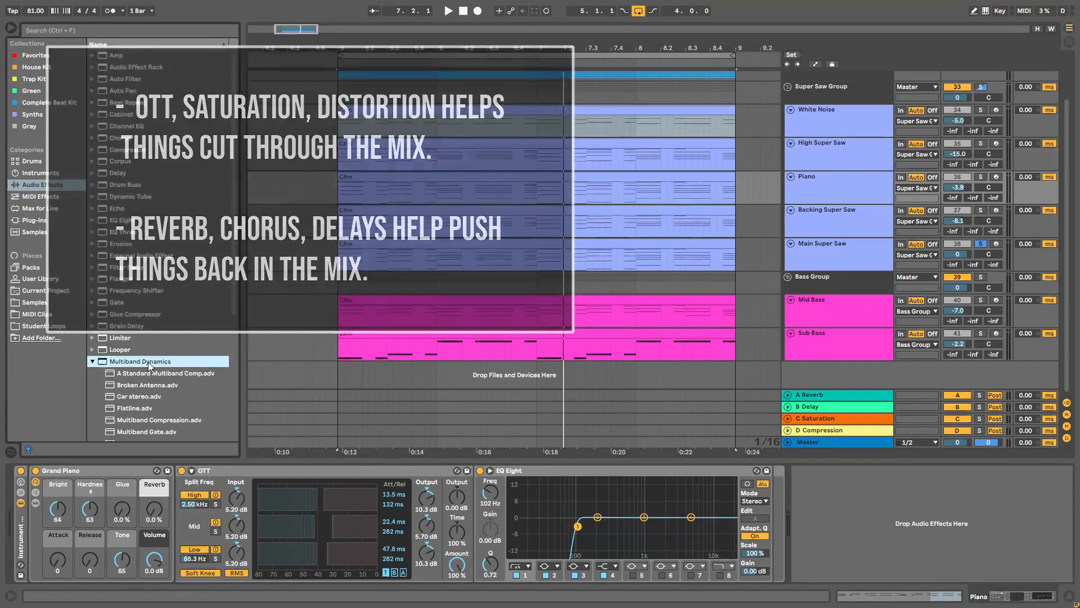
{"action": "scroll", "coordinate": [148, 363], "scroll_direction": "down", "scroll_amount": 2}
{"action": "left_click", "coordinate": [125, 403]}
{"action": "left_click_drag", "start_coordinate": [171, 404], "coordinate": [561, 384]}
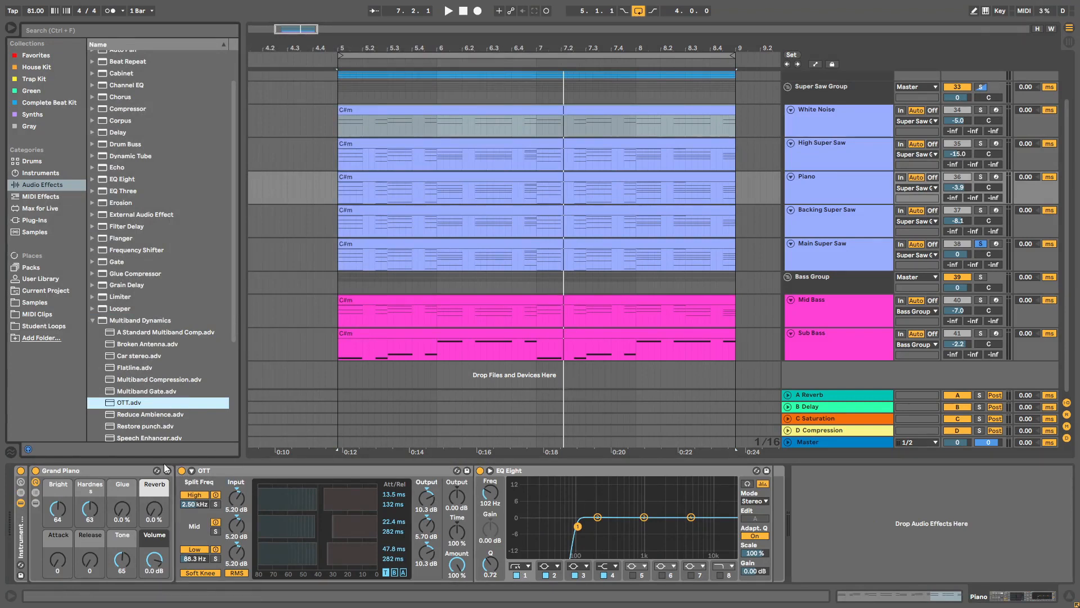
- Compare the Piano's sound with its OTT device bypassed and enabled during playback
{"action": "left_click", "coordinate": [289, 470]}
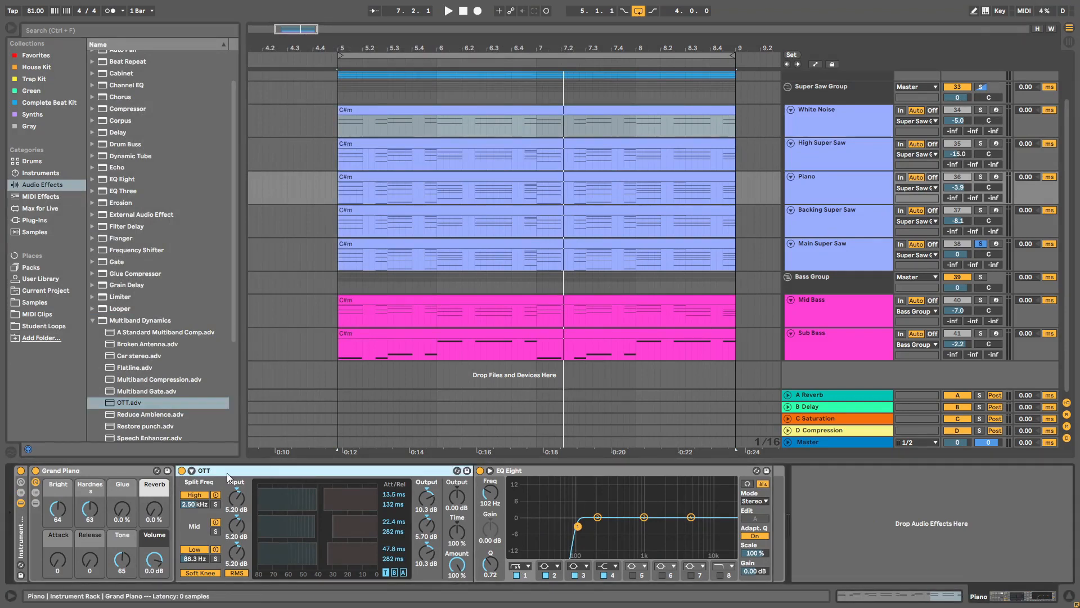
{"action": "key", "text": "space"}
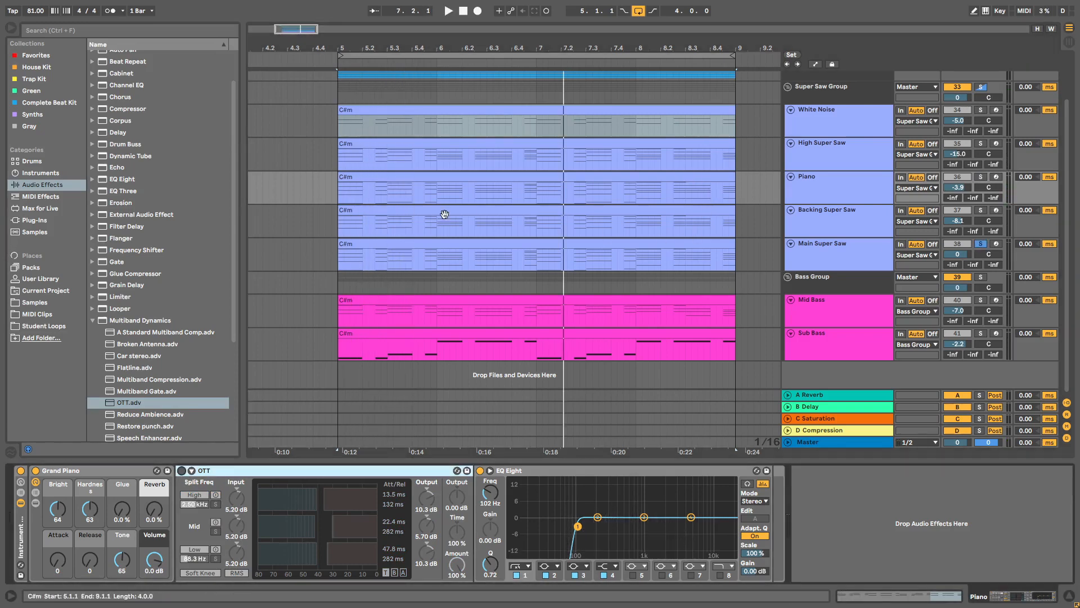
{"action": "left_click", "coordinate": [181, 471]}
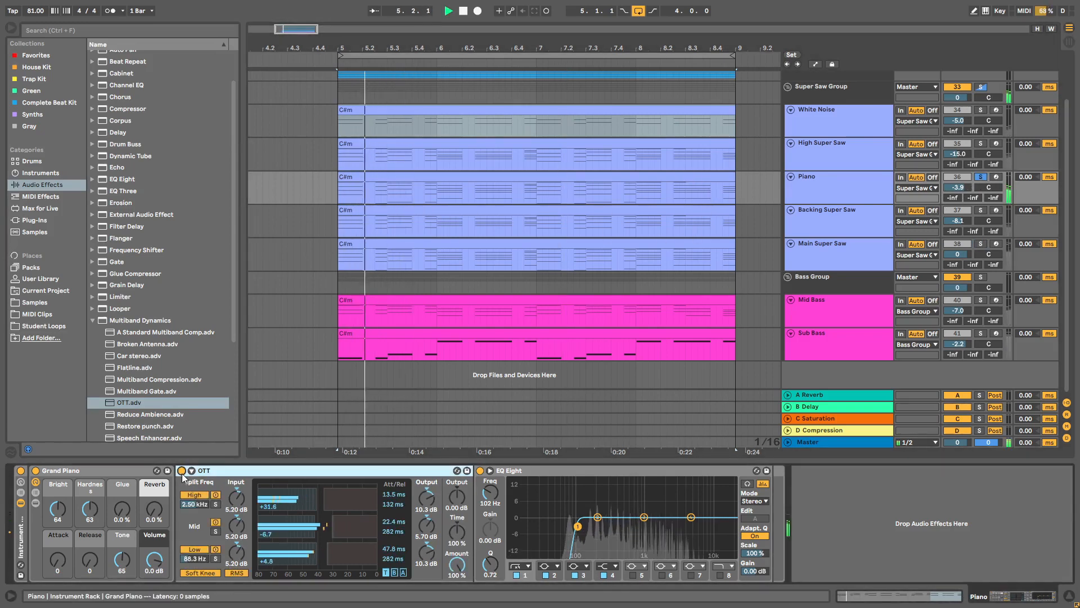
{"action": "key", "text": "space"}
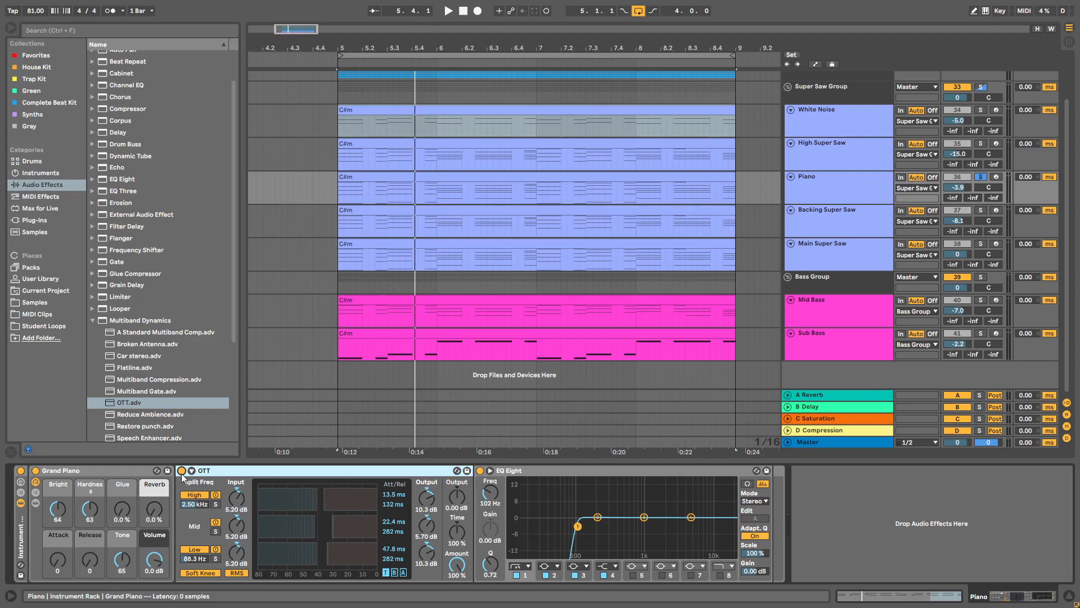
- Inspect the plugin window of the second OTT_x64 on the High Super Saw track and close it
{"action": "left_click", "coordinate": [828, 154]}
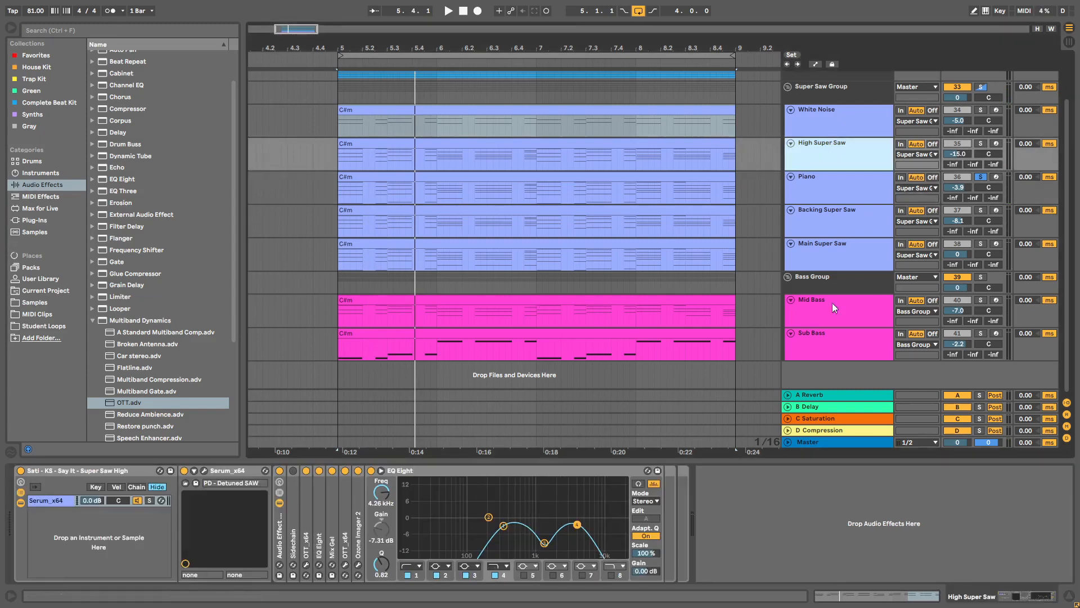
{"action": "double_click", "coordinate": [345, 531]}
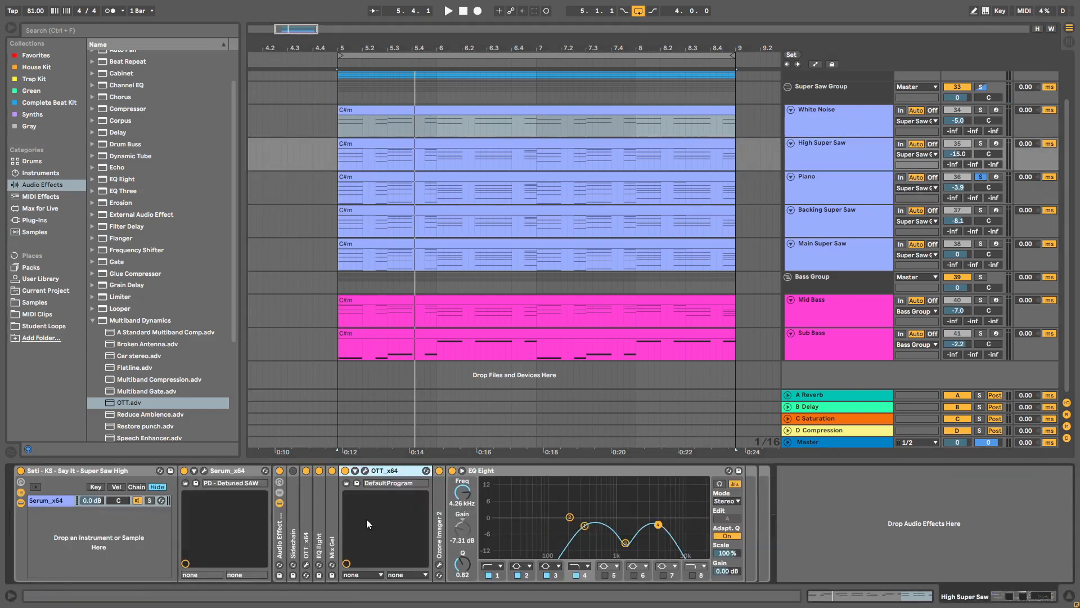
{"action": "left_click", "coordinate": [365, 470]}
{"action": "left_click_drag", "start_coordinate": [151, 104], "coordinate": [523, 158]}
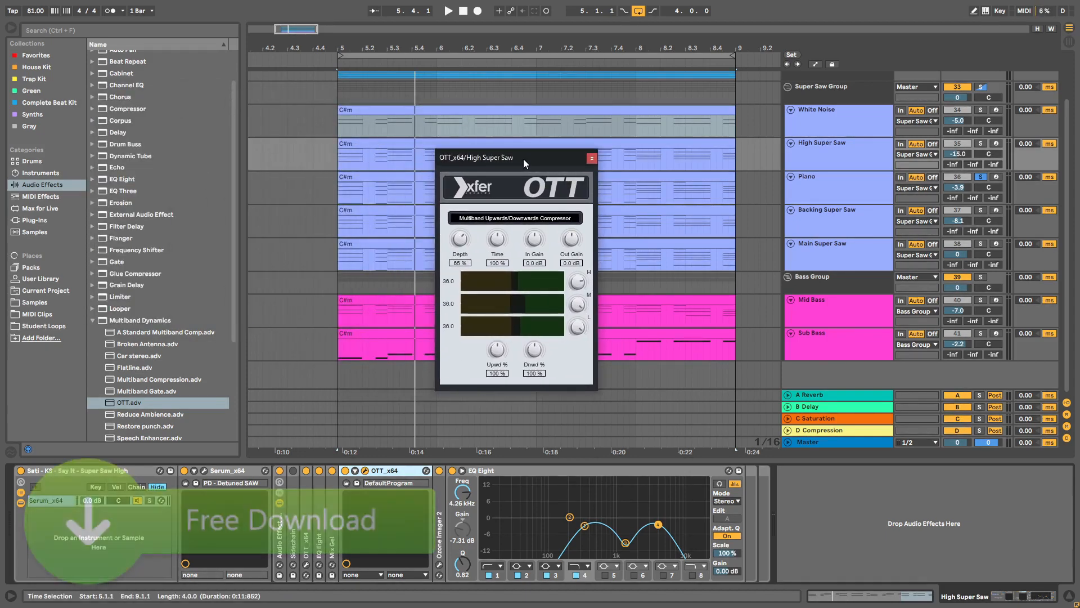
{"action": "left_click", "coordinate": [592, 158]}
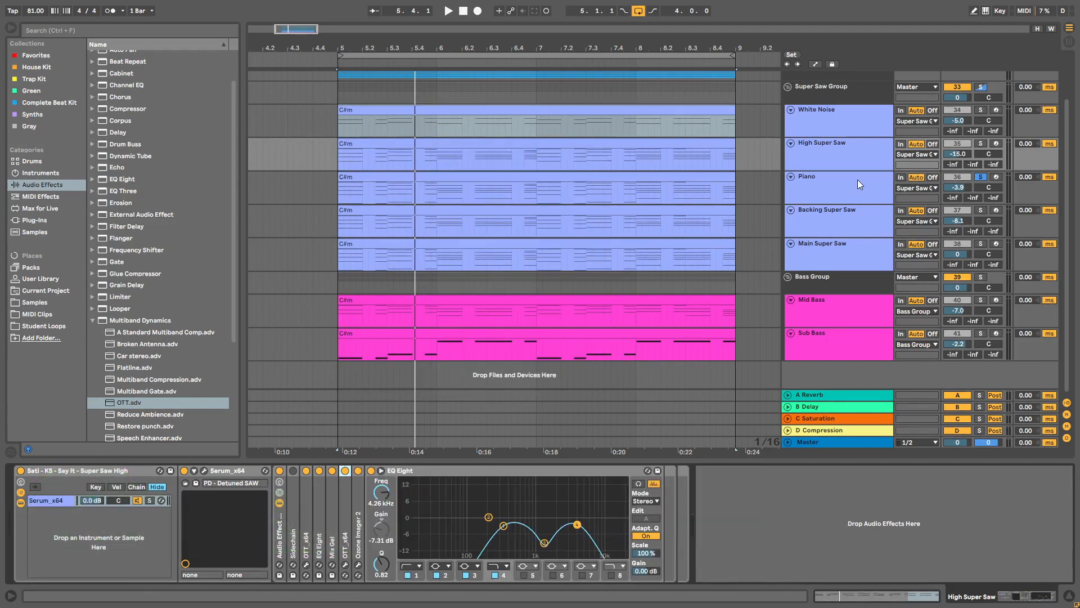
{"action": "left_click", "coordinate": [857, 181]}
{"action": "left_click", "coordinate": [850, 224]}
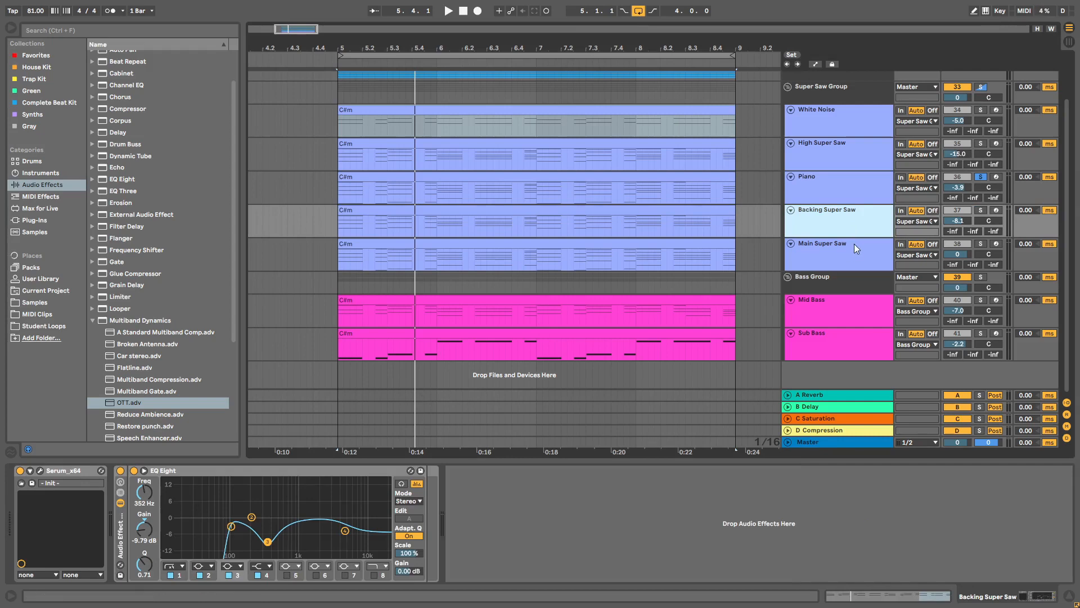
{"action": "left_click_drag", "start_coordinate": [133, 403], "coordinate": [142, 495]}
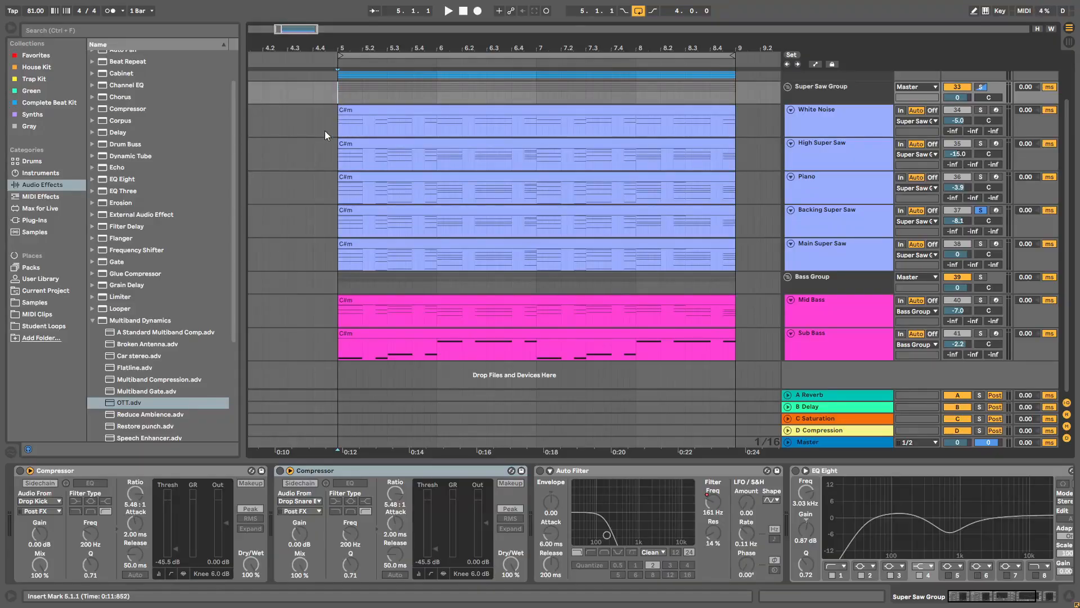
- Show the device chains of the White Noise and Main Super Saw tracks to contrast high and low layers
{"action": "left_click", "coordinate": [834, 120]}
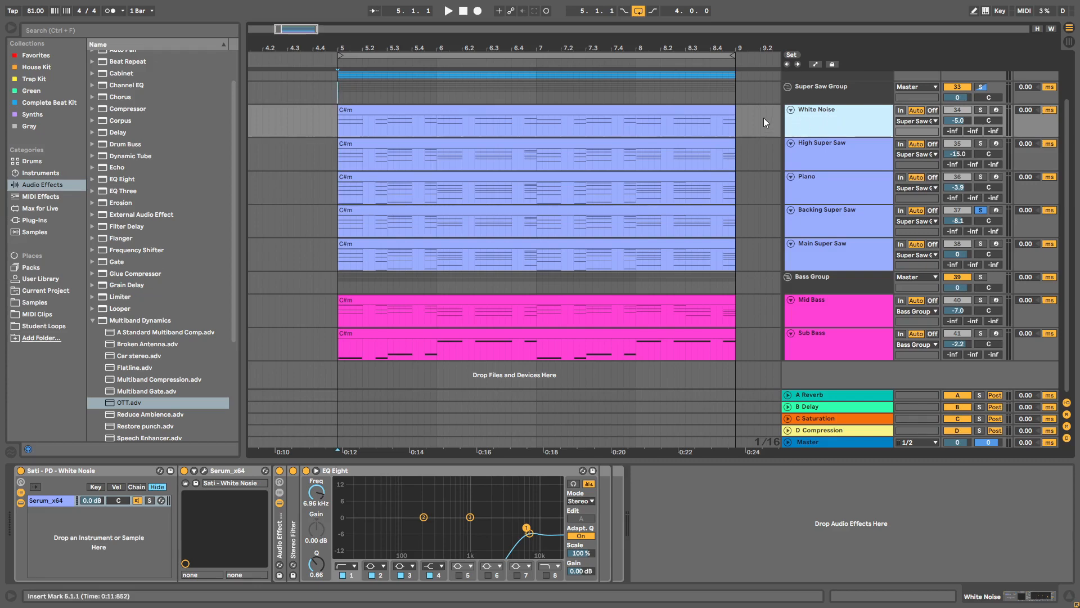
{"action": "left_click", "coordinate": [717, 109]}
{"action": "left_click", "coordinate": [839, 119]}
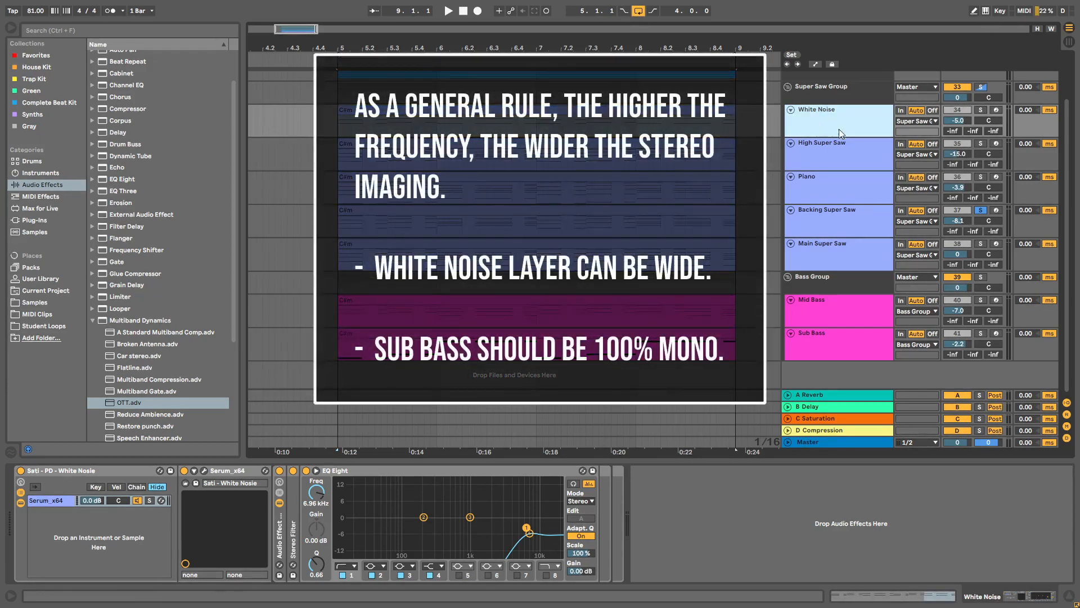
{"action": "left_click", "coordinate": [816, 252]}
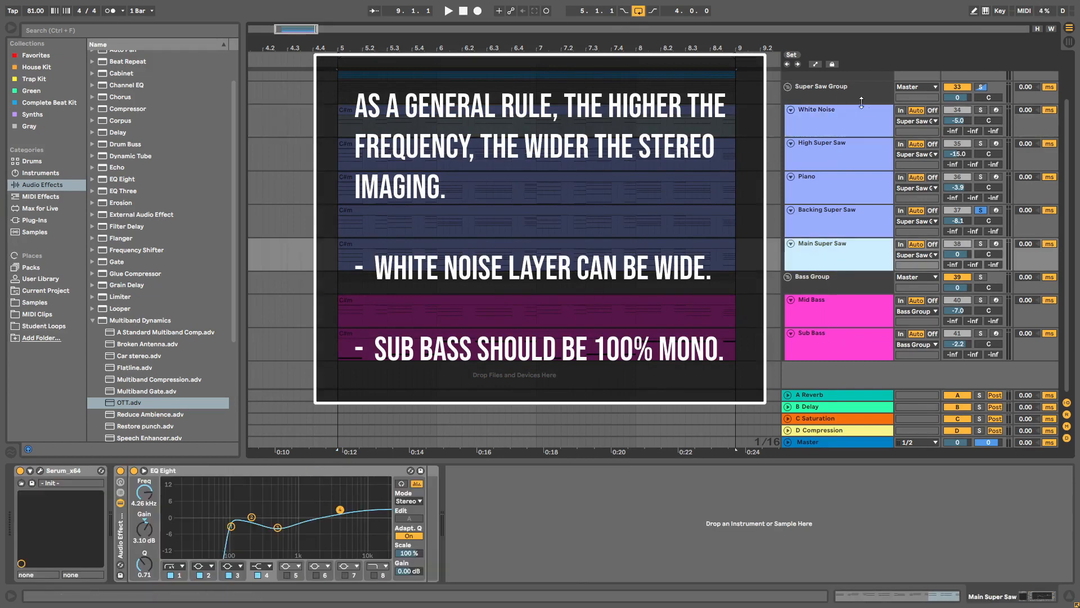
- Add a Filter Delay to the end of the White Noise track's device chain
{"action": "left_click", "coordinate": [840, 117]}
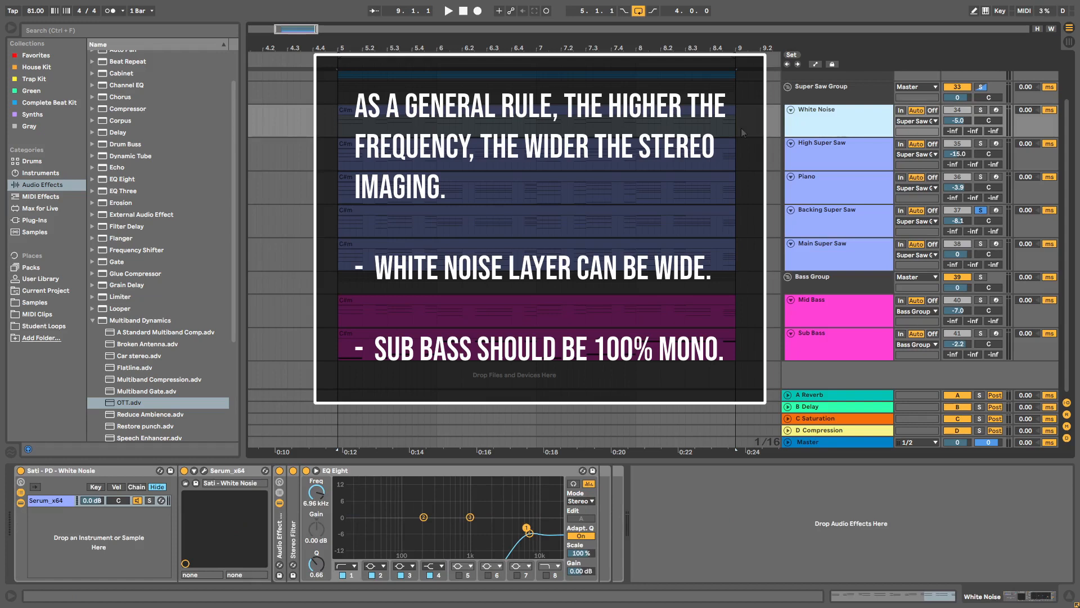
{"action": "left_click", "coordinate": [103, 320]}
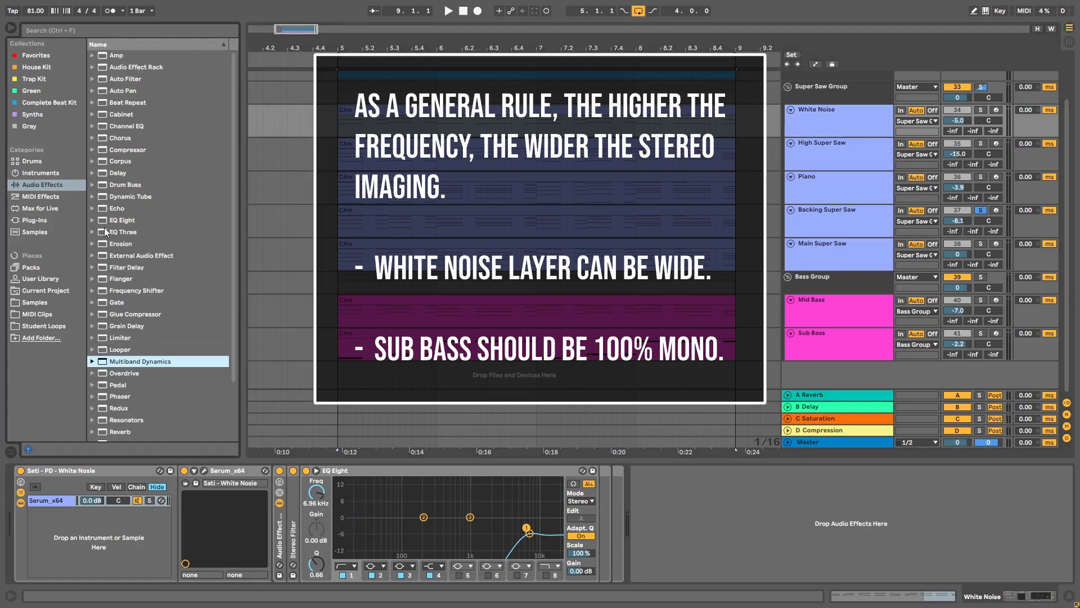
{"action": "left_click", "coordinate": [101, 269]}
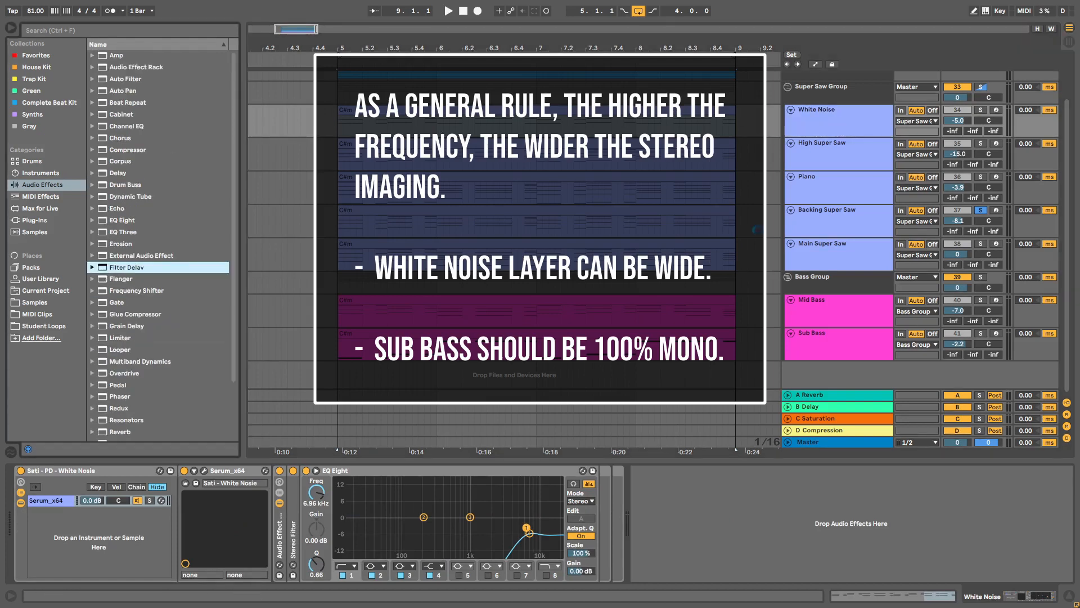
{"action": "key", "text": "Return"}
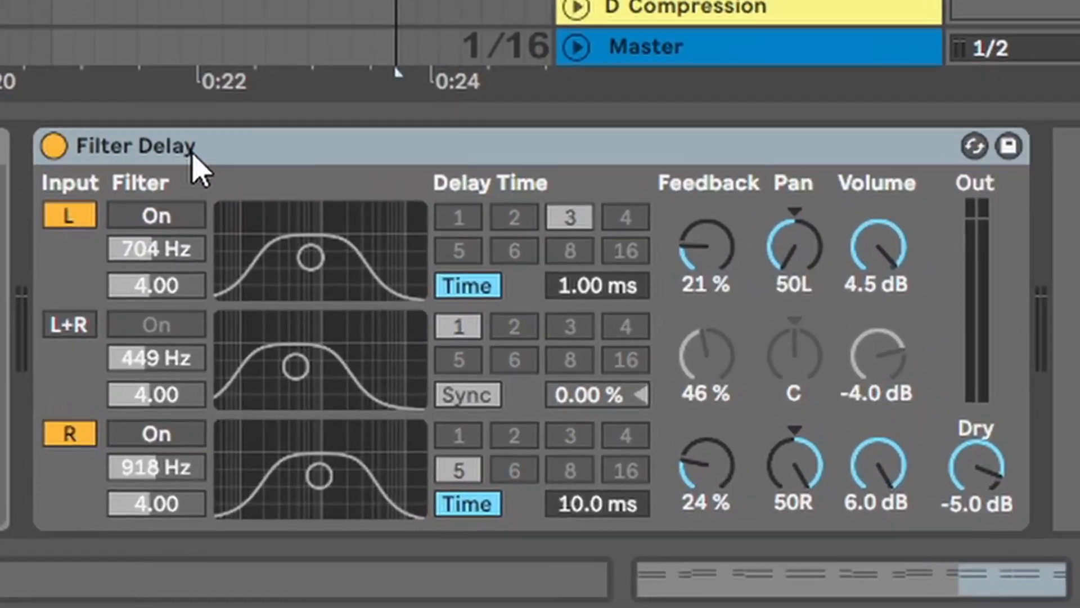
{"action": "left_click", "coordinate": [193, 156]}
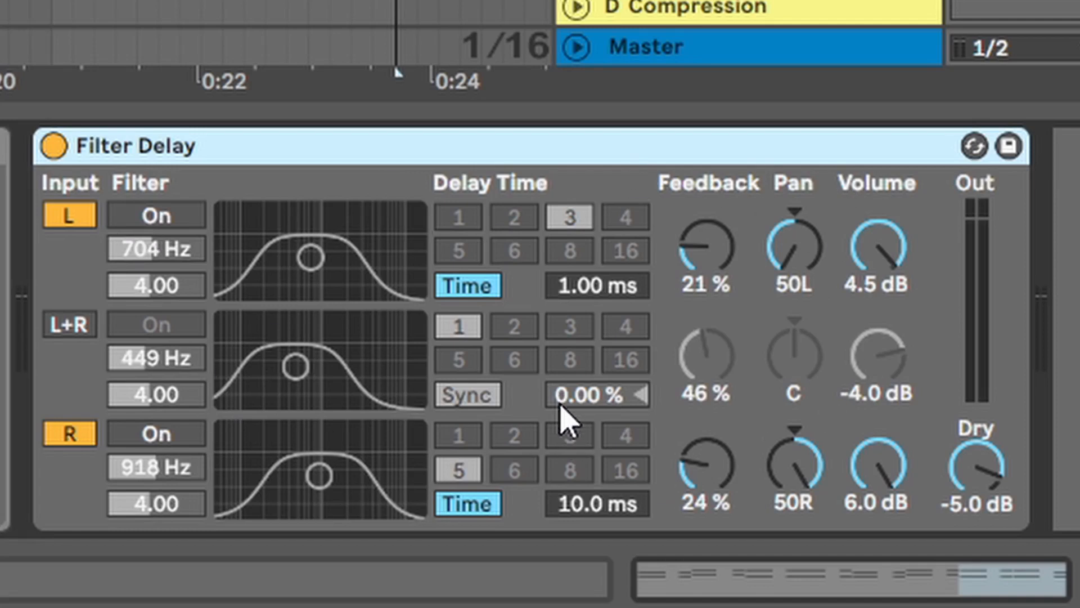
- Enable the Filter Delay's L+R input and all three filters, and switch the L and R delays to Sync mode
{"action": "left_click", "coordinate": [158, 221]}
{"action": "left_click", "coordinate": [121, 329]}
{"action": "left_click", "coordinate": [148, 433]}
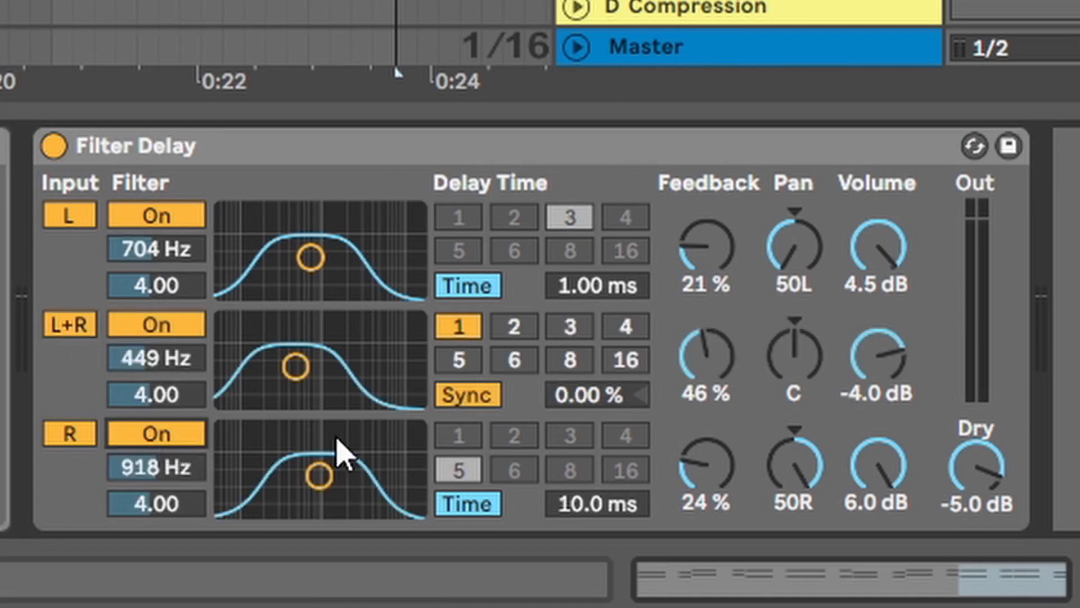
{"action": "left_click", "coordinate": [485, 288]}
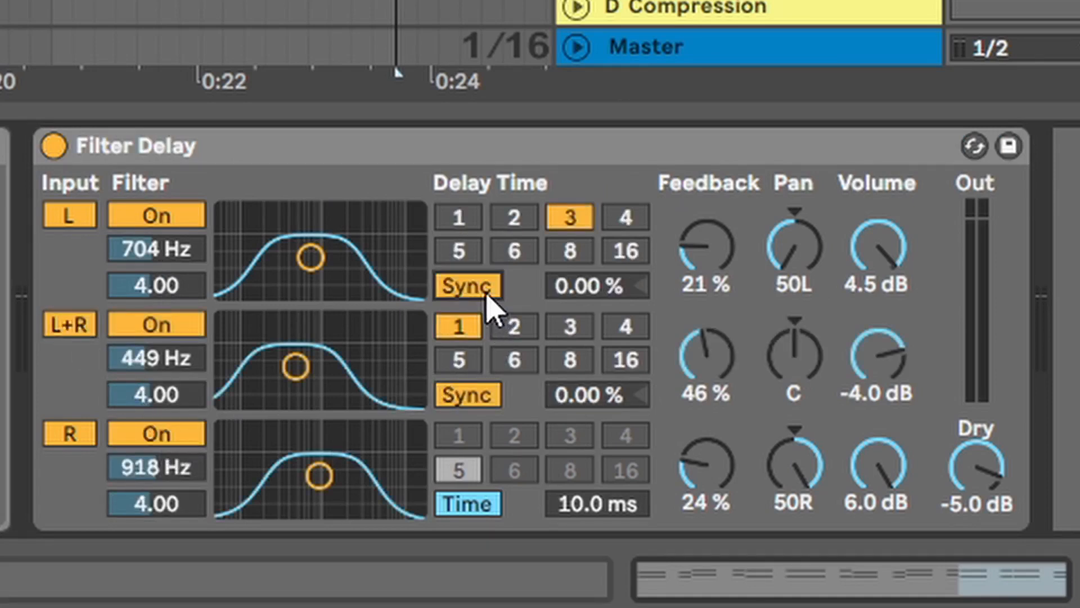
{"action": "left_click", "coordinate": [469, 506]}
- Disable all three filters and the L+R input in the Filter Delay, and return the L and R delays to Time mode
{"action": "left_click", "coordinate": [148, 216]}
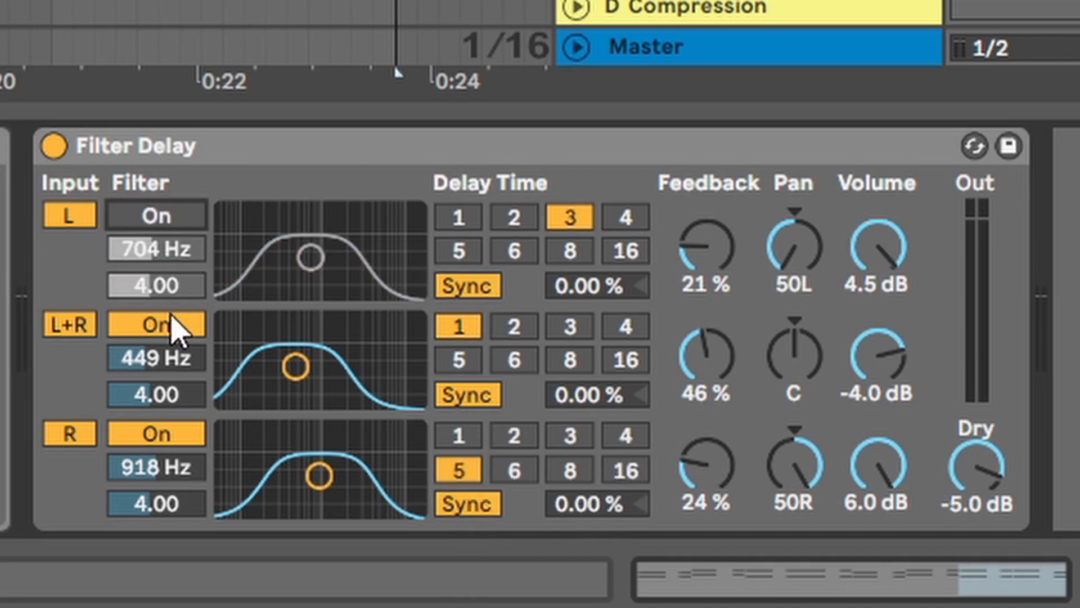
{"action": "left_click", "coordinate": [151, 324]}
{"action": "left_click", "coordinate": [172, 432]}
{"action": "left_click", "coordinate": [67, 329]}
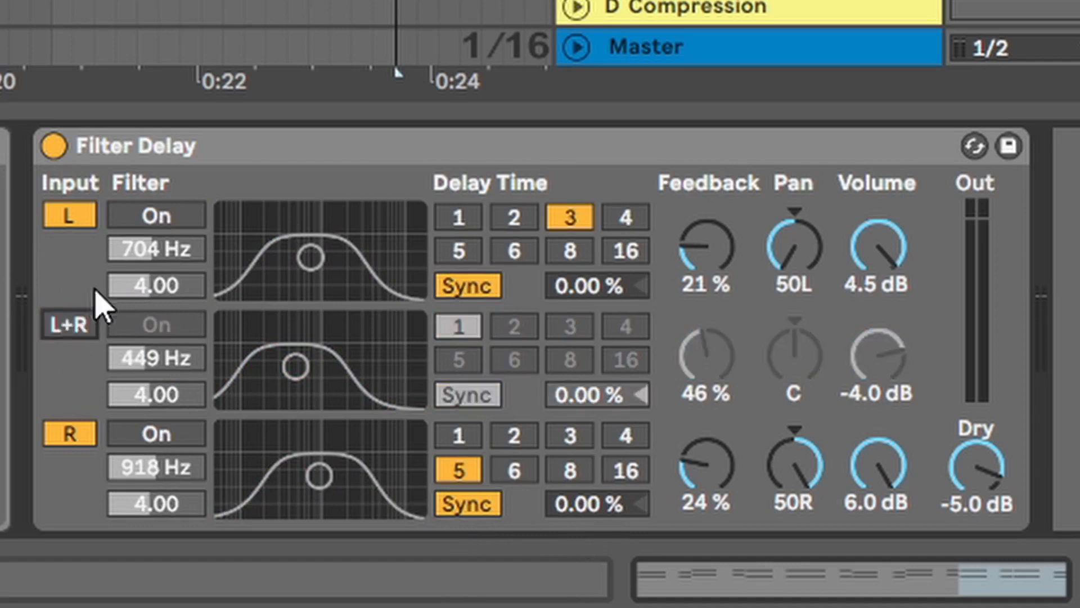
{"action": "left_click", "coordinate": [479, 287]}
{"action": "left_click", "coordinate": [472, 505]}
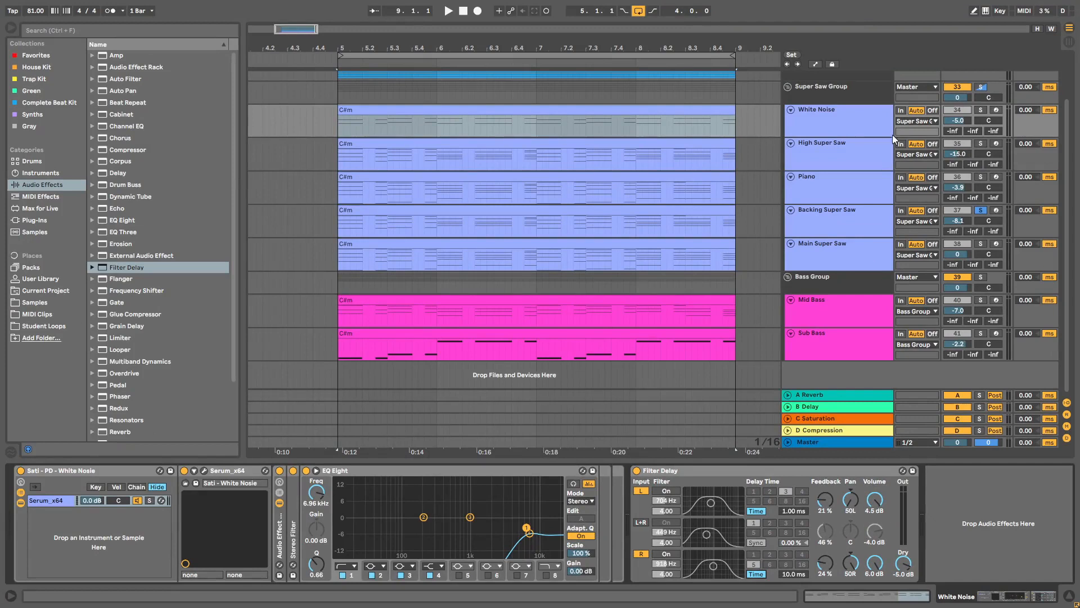
- Solo the White Noise track and compare its sound with the Filter Delay bypassed and enabled during playback
{"action": "left_click", "coordinate": [637, 471]}
{"action": "left_click", "coordinate": [450, 127]}
{"action": "key", "text": "space"}
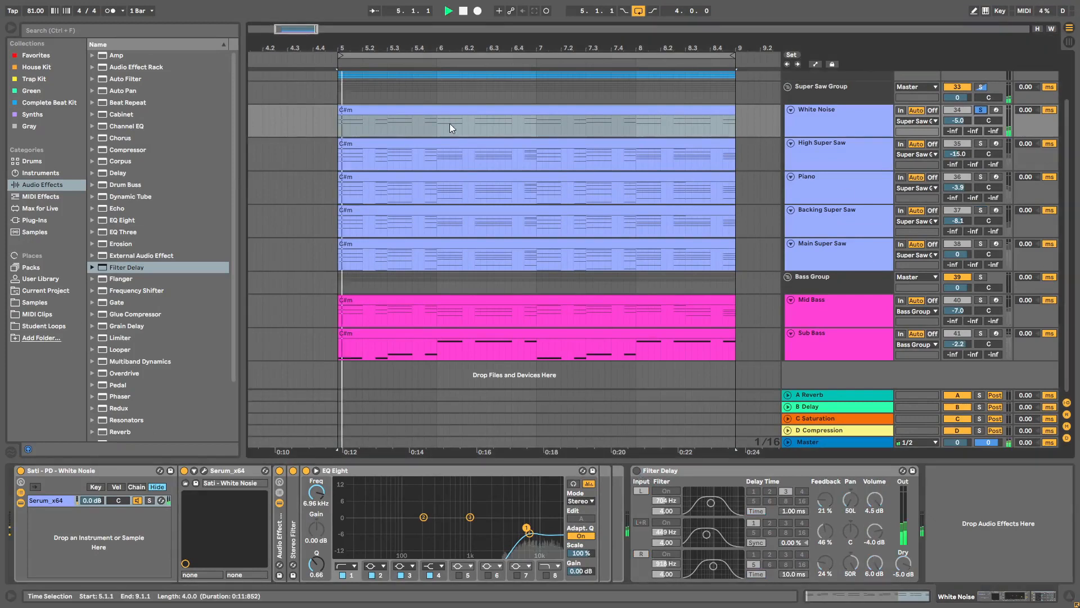
{"action": "left_click", "coordinate": [637, 470]}
{"action": "key", "text": "space"}
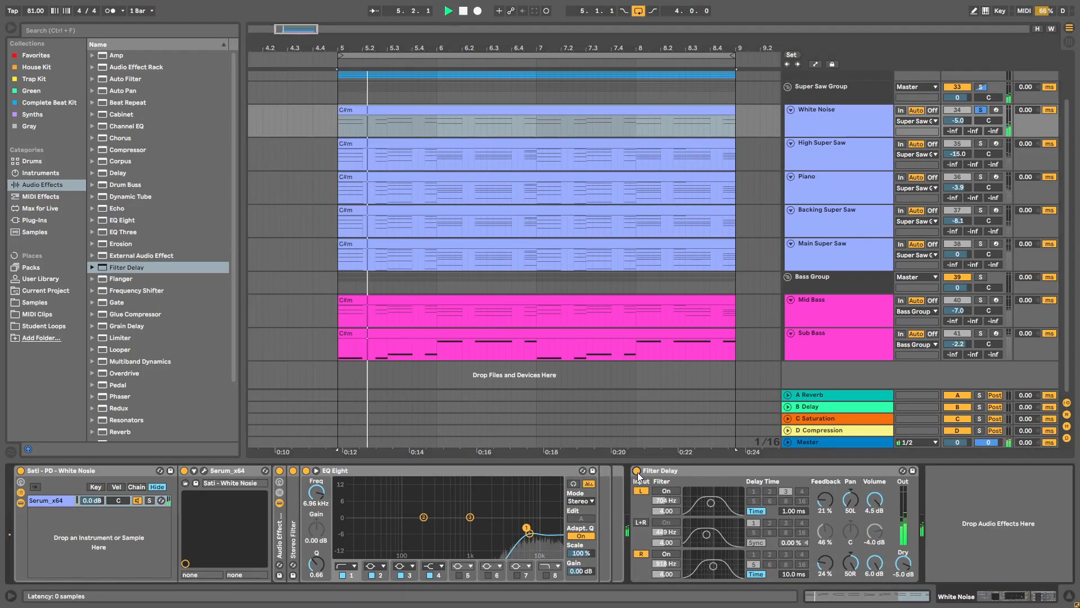
{"action": "key", "text": "space"}
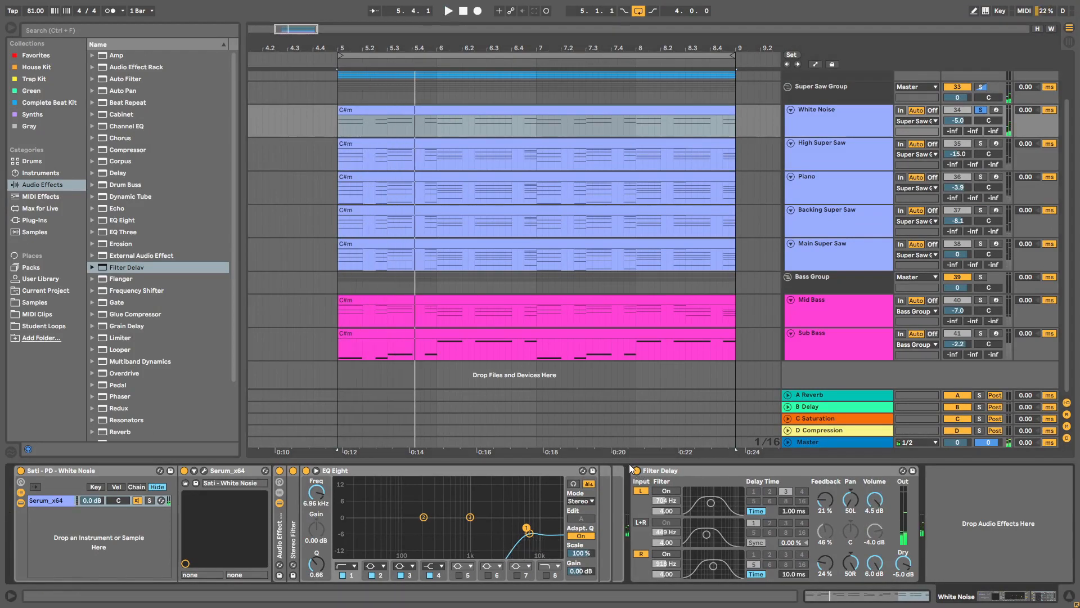
{"action": "left_click", "coordinate": [710, 473]}
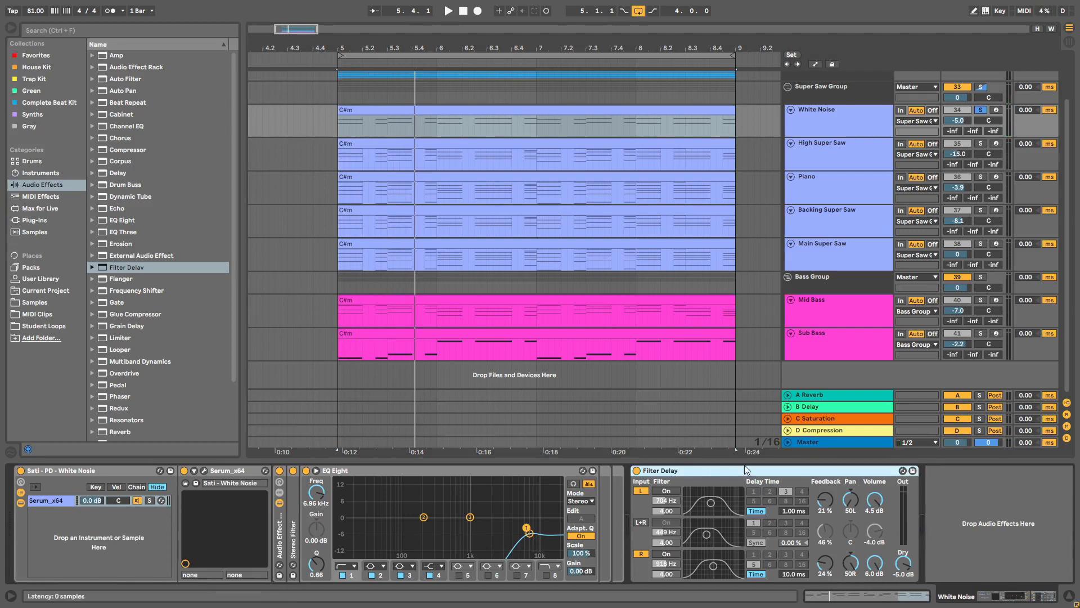
- Inspect Ozone Imager 2 on the High Super Saw track during playback and close its plugin window
{"action": "left_click", "coordinate": [831, 144]}
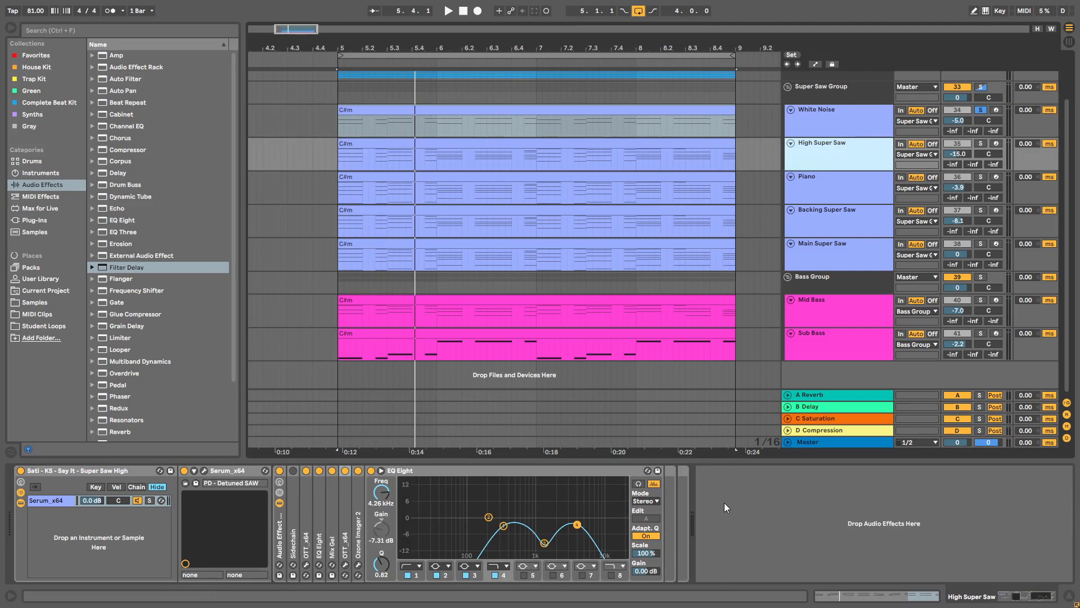
{"action": "double_click", "coordinate": [358, 514]}
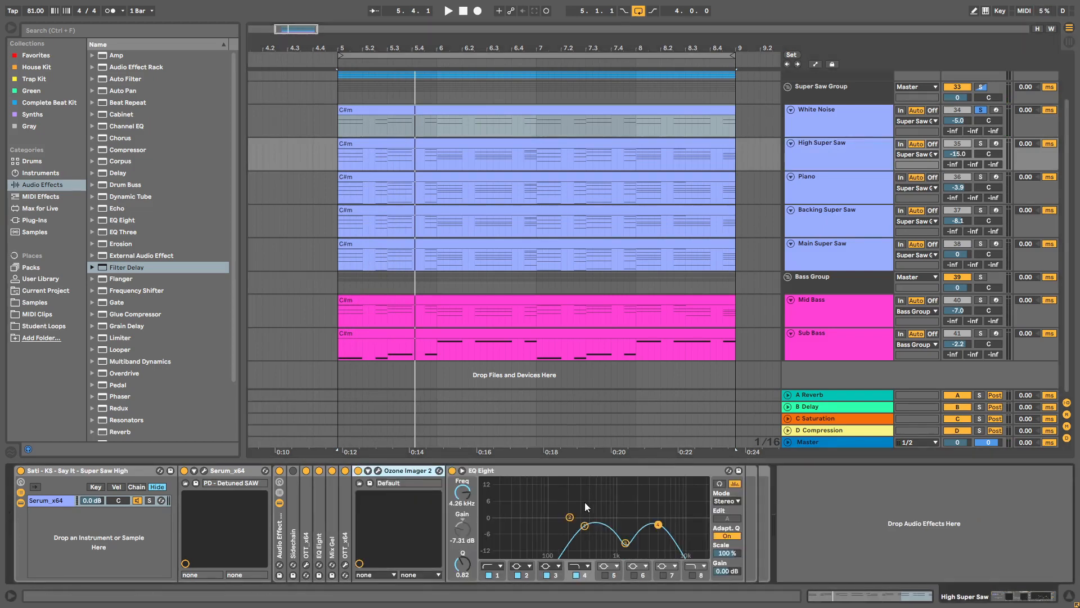
{"action": "left_click", "coordinate": [379, 472]}
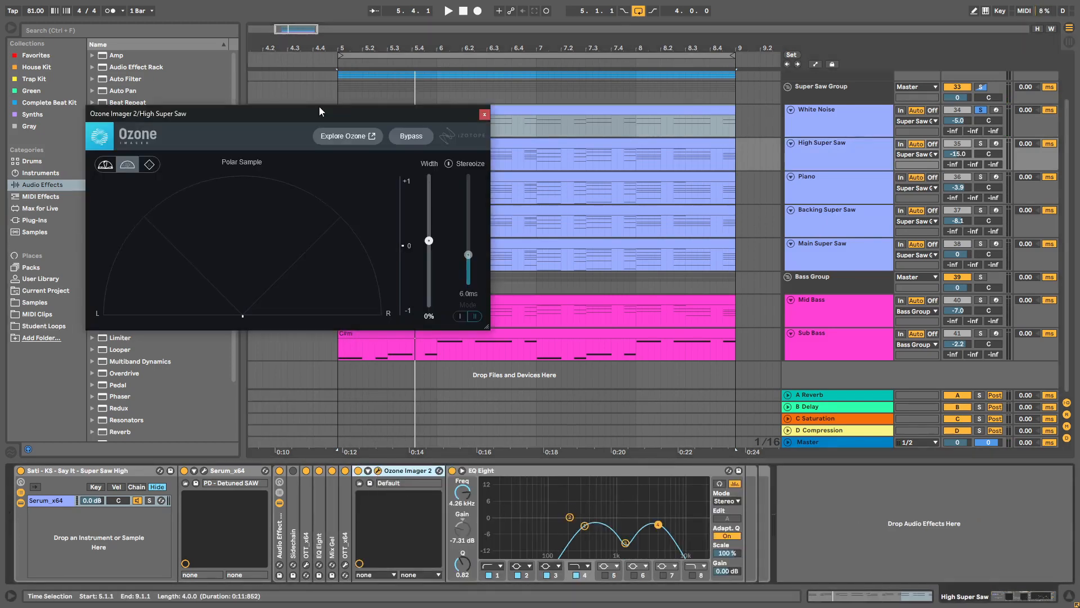
{"action": "left_click_drag", "start_coordinate": [319, 110], "coordinate": [526, 116]}
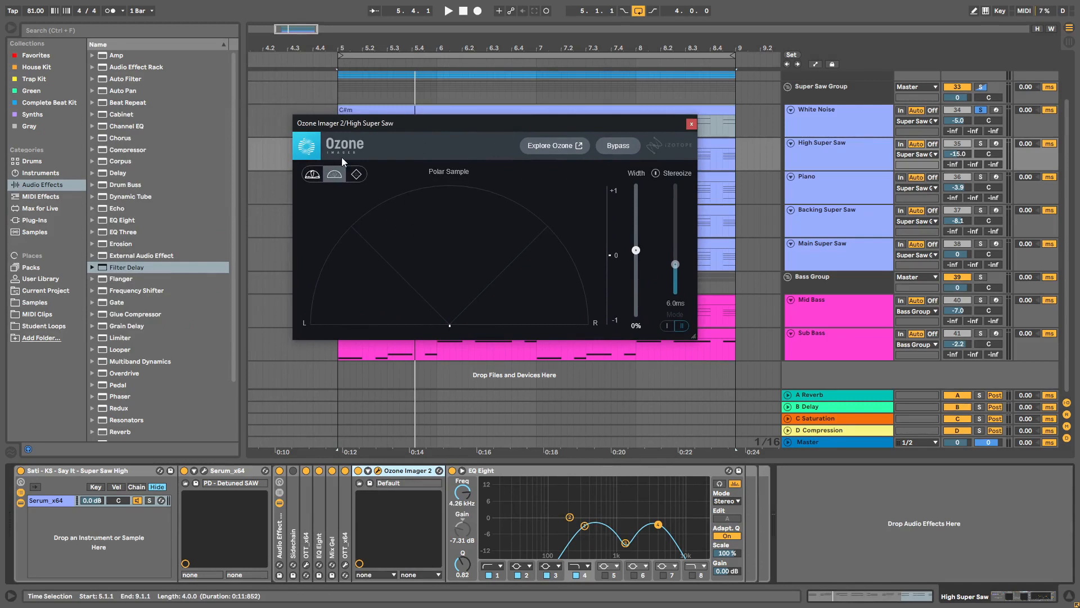
{"action": "key", "text": "space"}
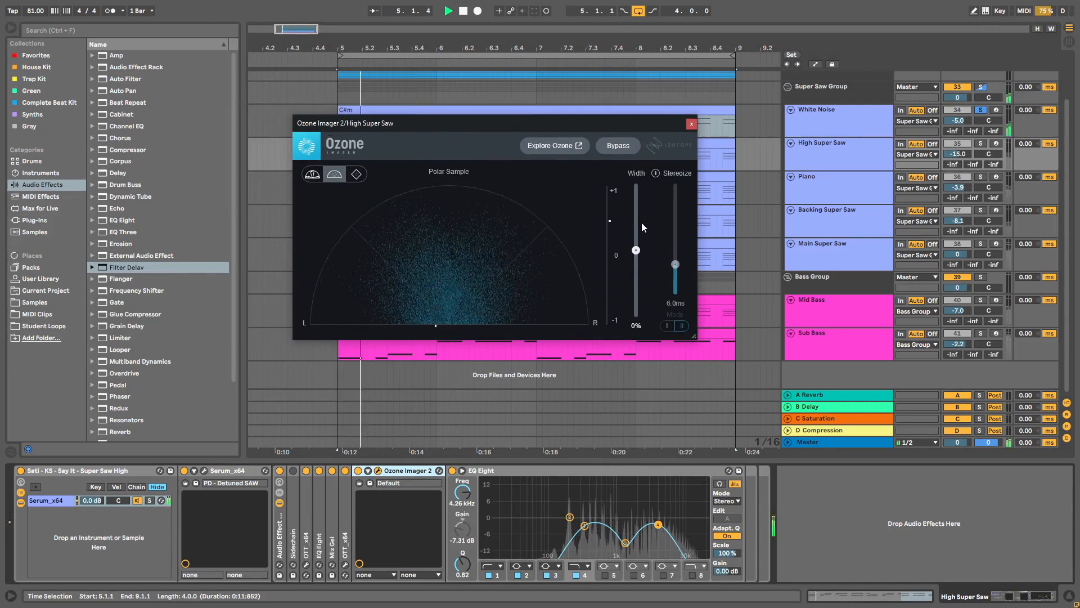
{"action": "key", "text": "space"}
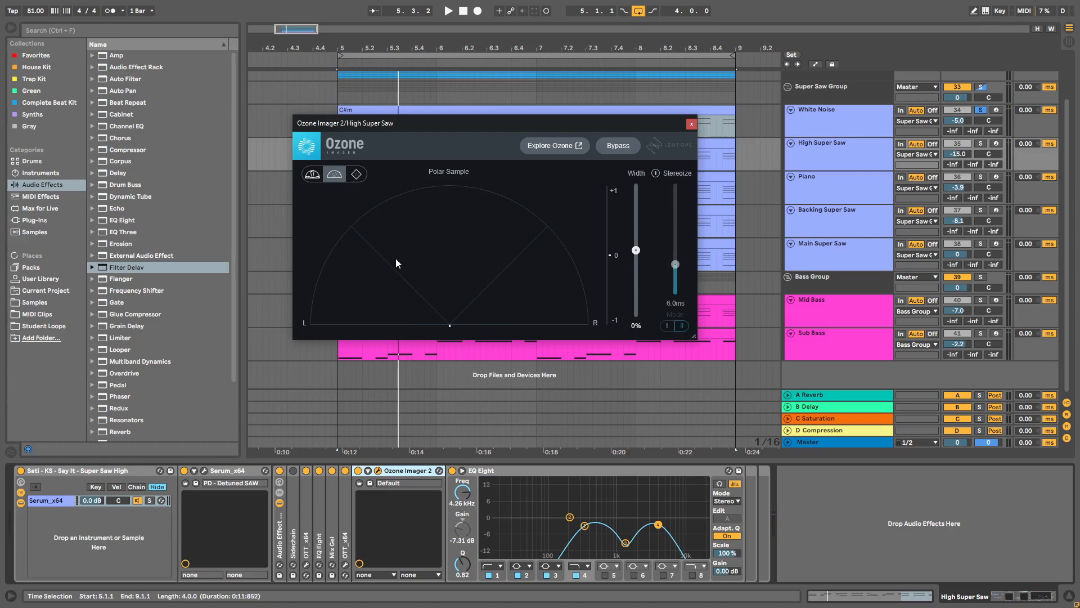
{"action": "left_click", "coordinate": [692, 124]}
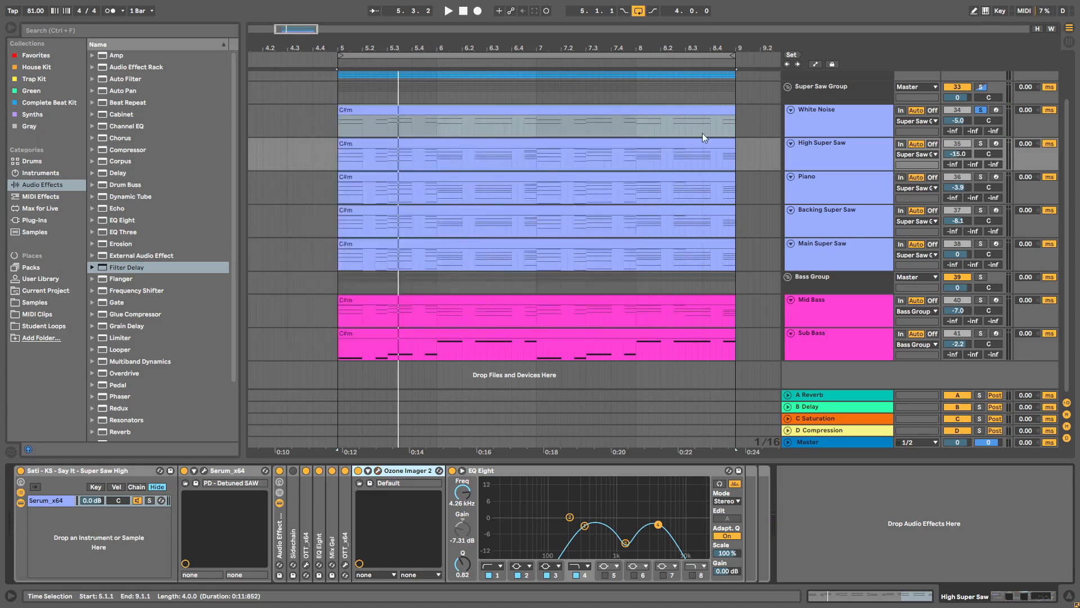
- Add a Filter Delay to the end of the Piano track's device chain and play the track soloed
{"action": "left_click", "coordinate": [818, 185]}
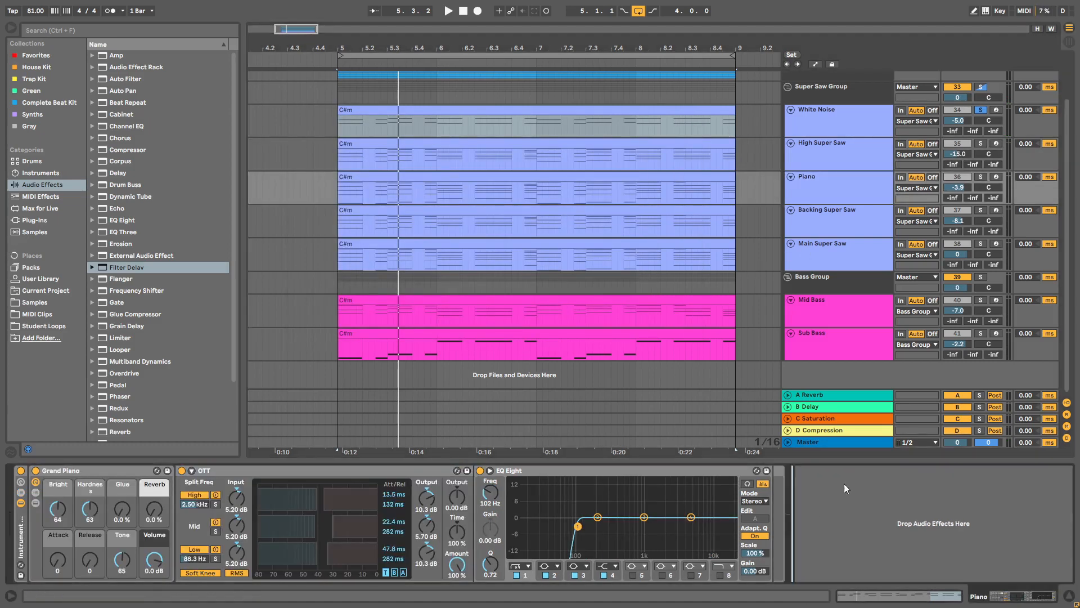
{"action": "key", "text": "Return"}
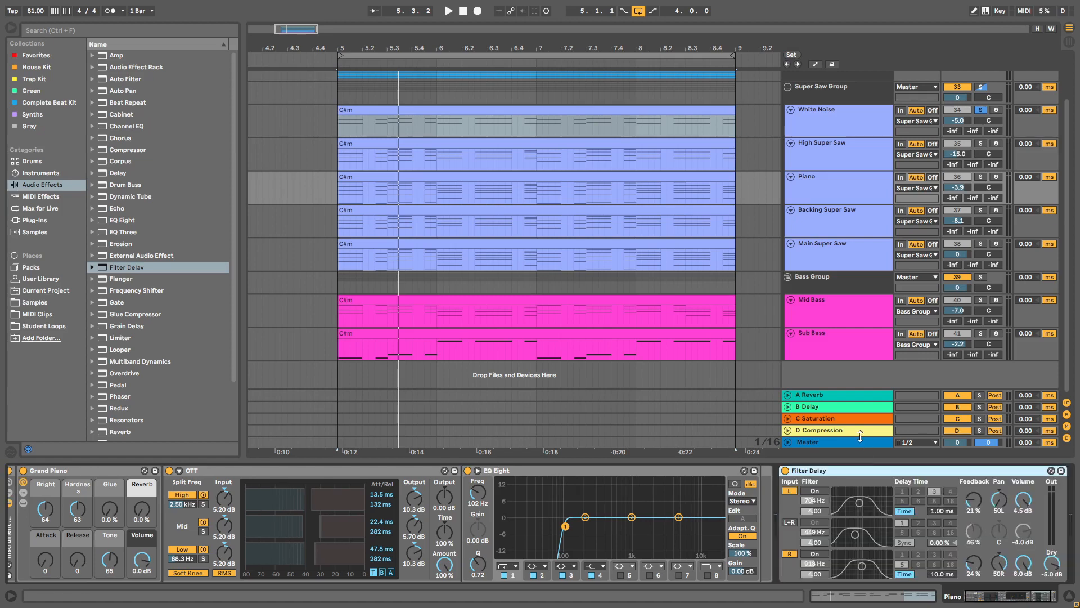
{"action": "left_click", "coordinate": [982, 180]}
{"action": "key", "text": "space"}
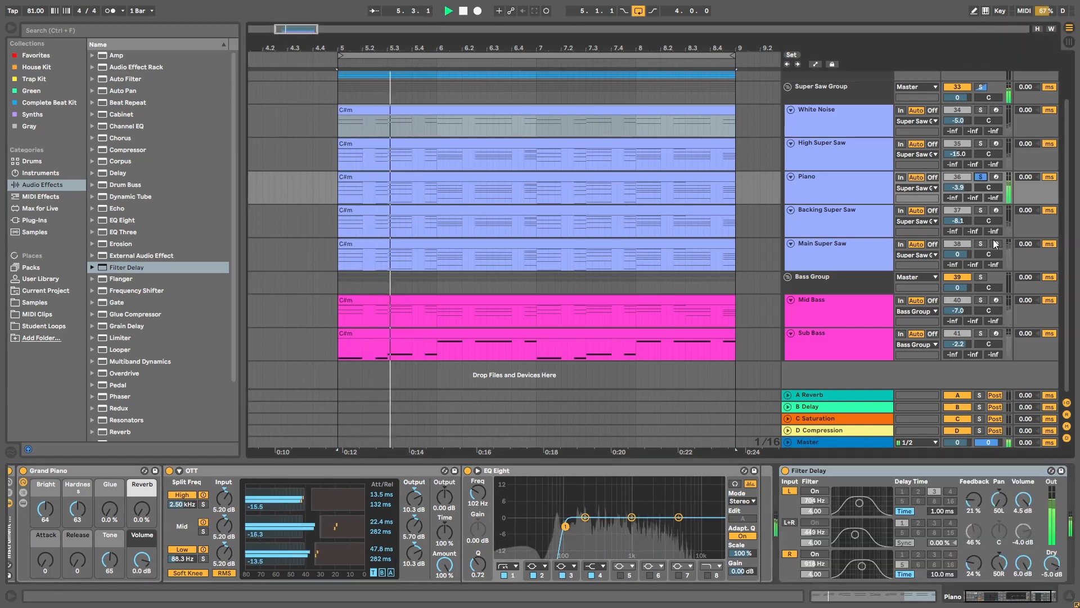
- Compare the Piano with its Filter Delay bypassed and enabled, and lower the track's volume to -7.2 dB
{"action": "left_click", "coordinate": [787, 475]}
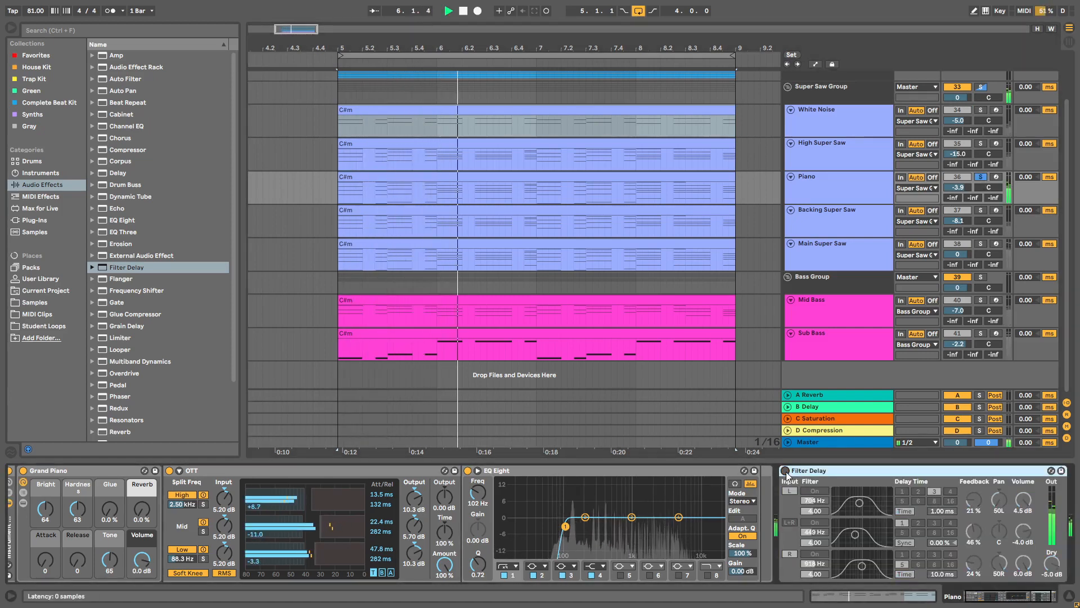
{"action": "key", "text": "space"}
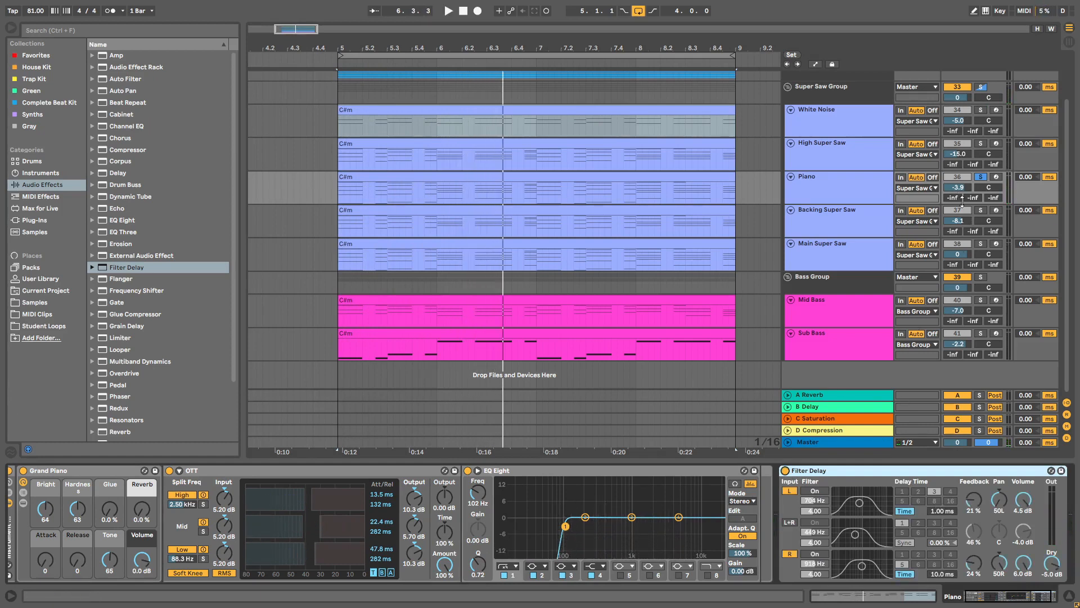
{"action": "left_click_drag", "start_coordinate": [959, 187], "coordinate": [960, 192]}
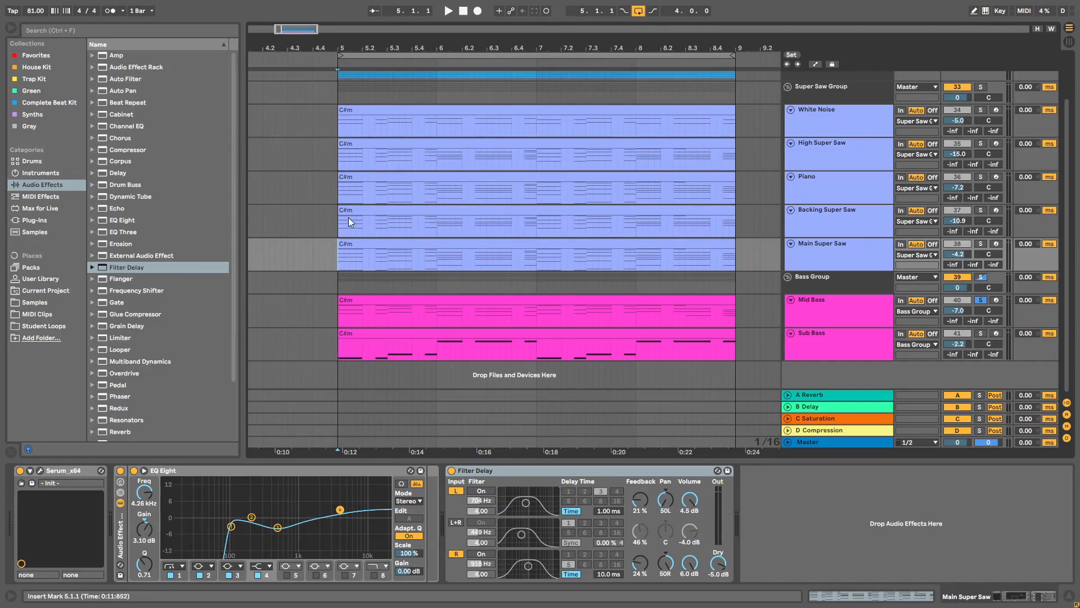
- Show the Super Saw Group and Bass Group in turn as the two groups for separate sidechain compression
{"action": "left_click", "coordinate": [816, 90]}
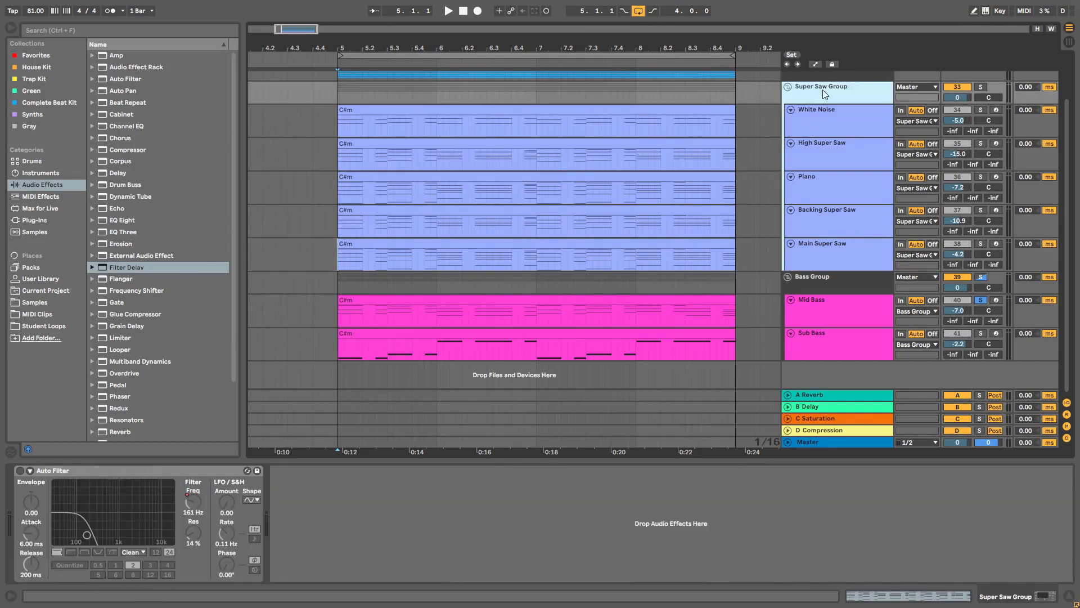
{"action": "left_click", "coordinate": [840, 275]}
{"action": "left_click", "coordinate": [829, 102]}
{"action": "left_click", "coordinate": [829, 277]}
{"action": "left_click", "coordinate": [836, 98]}
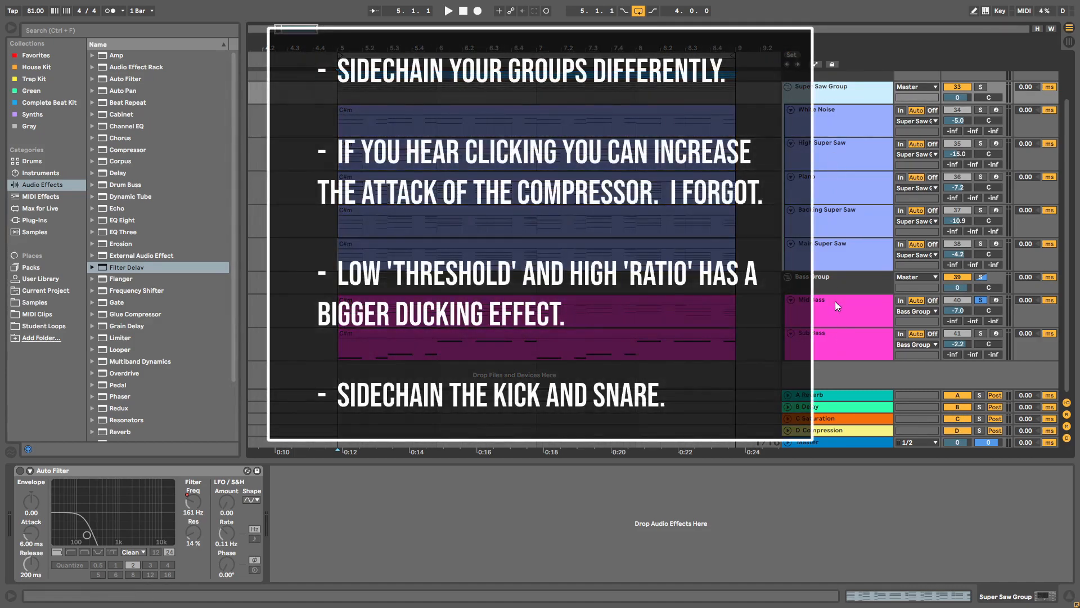
{"action": "left_click", "coordinate": [793, 306]}
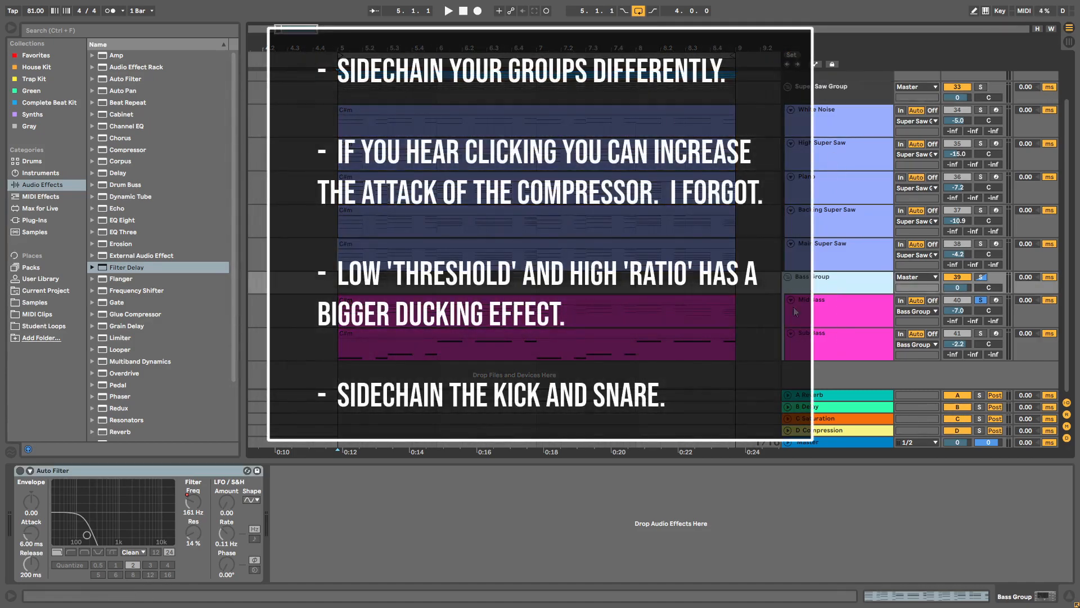
{"action": "left_click", "coordinate": [825, 90]}
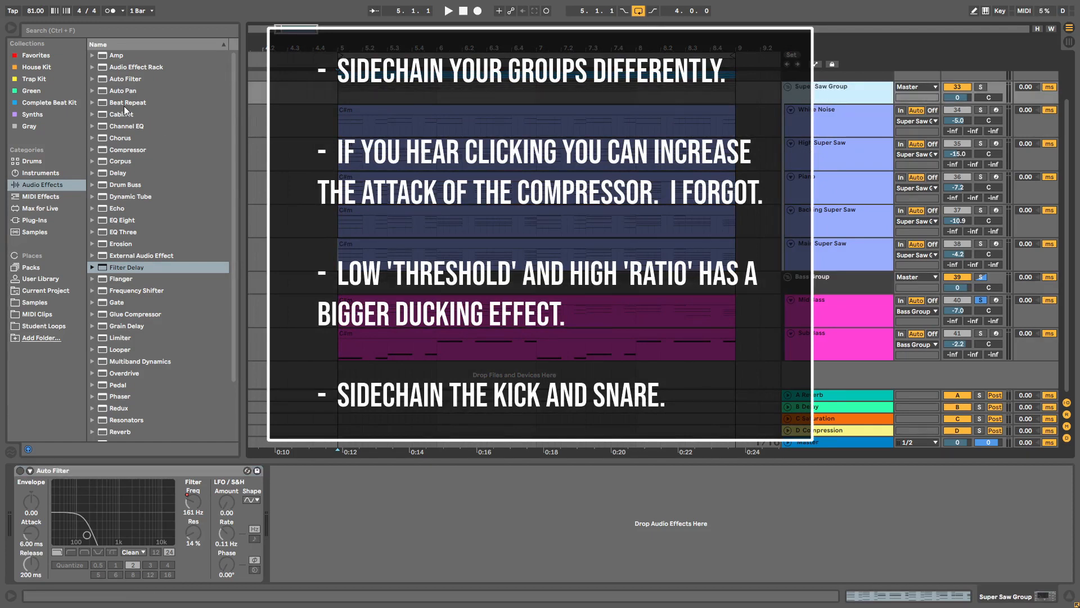
{"action": "left_click_drag", "start_coordinate": [106, 151], "coordinate": [118, 471]}
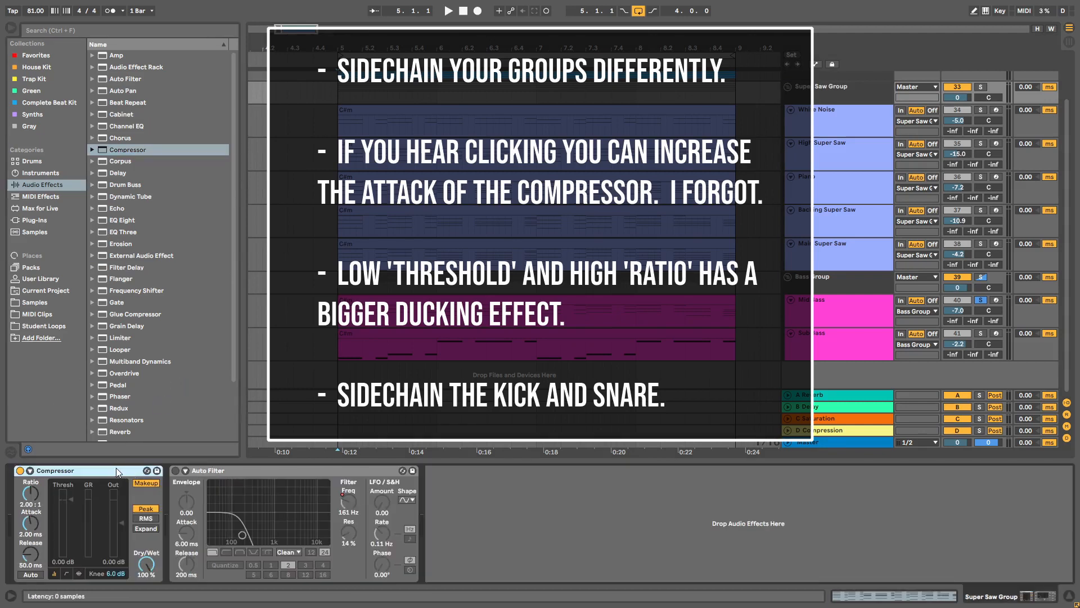
- Add a second Compressor before the Auto Filter, and set the first Compressor's ratio to 4.85:1 and threshold to -41.4 dB
{"action": "double_click", "coordinate": [268, 471]}
{"action": "left_click_drag", "start_coordinate": [131, 151], "coordinate": [172, 485]}
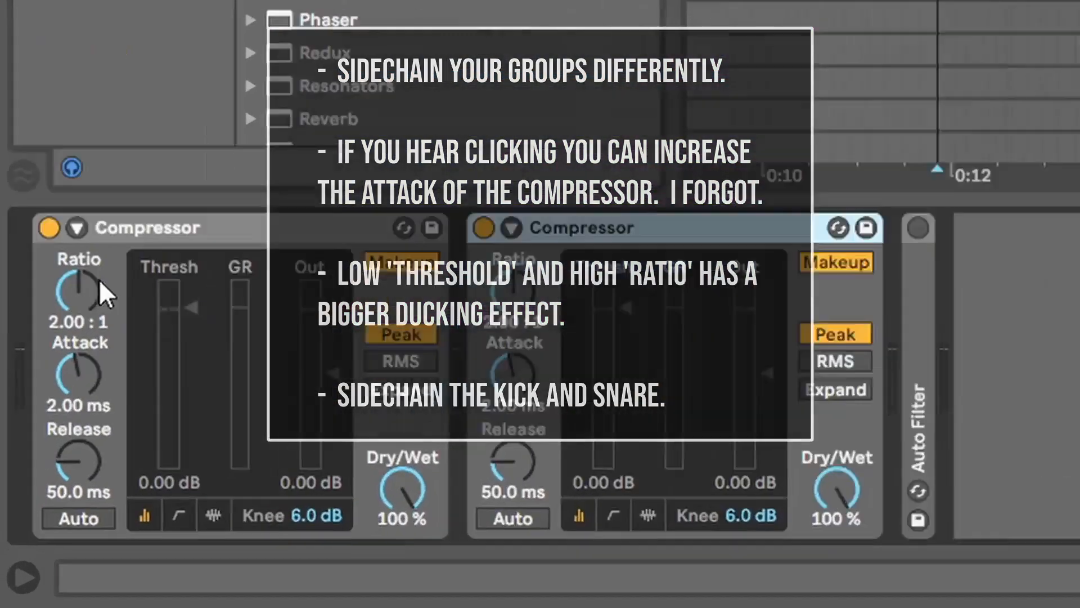
{"action": "left_click_drag", "start_coordinate": [31, 493], "coordinate": [31, 467]}
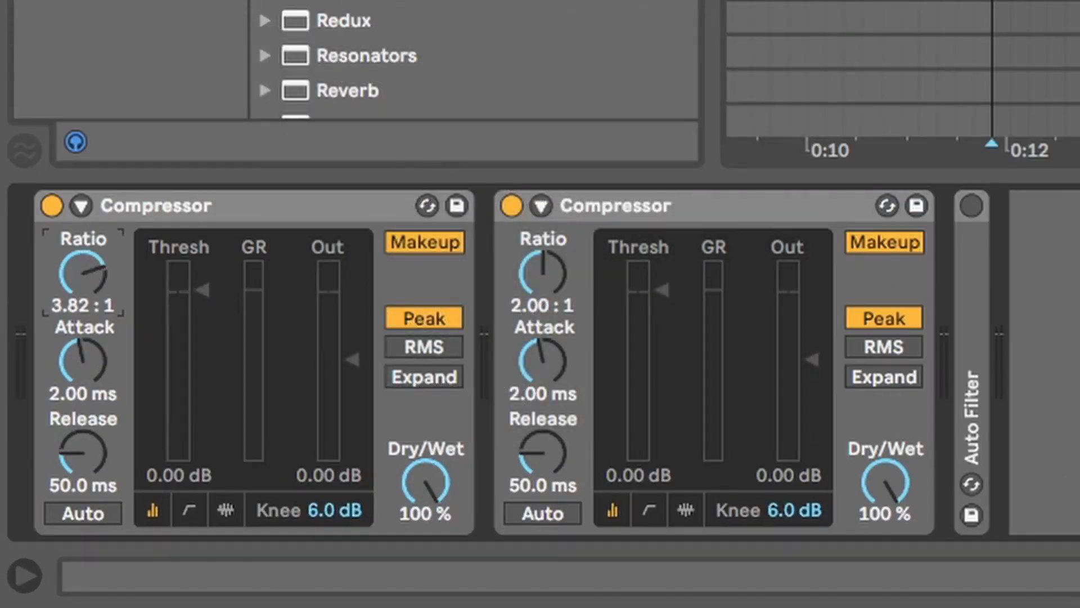
{"action": "left_click_drag", "start_coordinate": [94, 279], "coordinate": [94, 271]}
{"action": "left_click_drag", "start_coordinate": [198, 287], "coordinate": [201, 432]}
- Enable the first Compressor's sidechain with Drop Kick as its audio source, and play the Main Super Saw soloed
{"action": "left_click", "coordinate": [82, 206]}
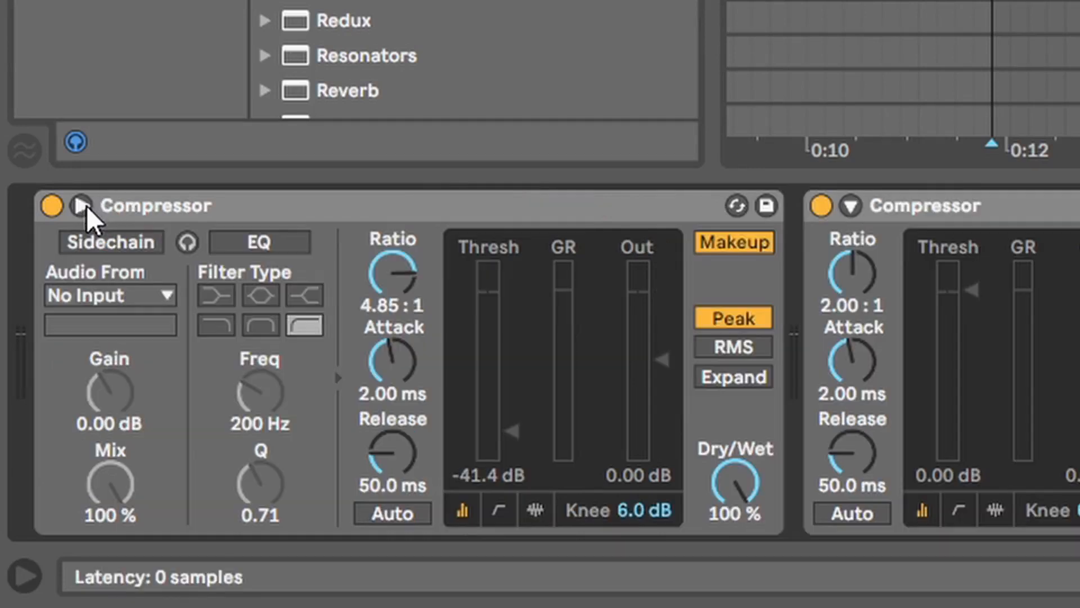
{"action": "left_click", "coordinate": [118, 244]}
{"action": "left_click", "coordinate": [126, 294]}
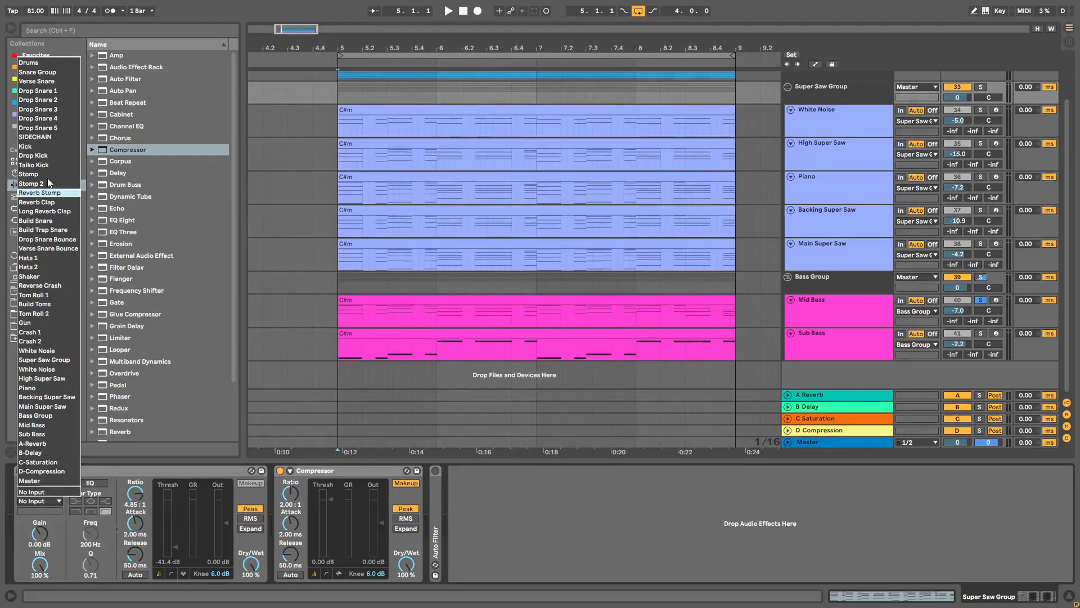
{"action": "left_click", "coordinate": [47, 156]}
{"action": "key", "text": "space"}
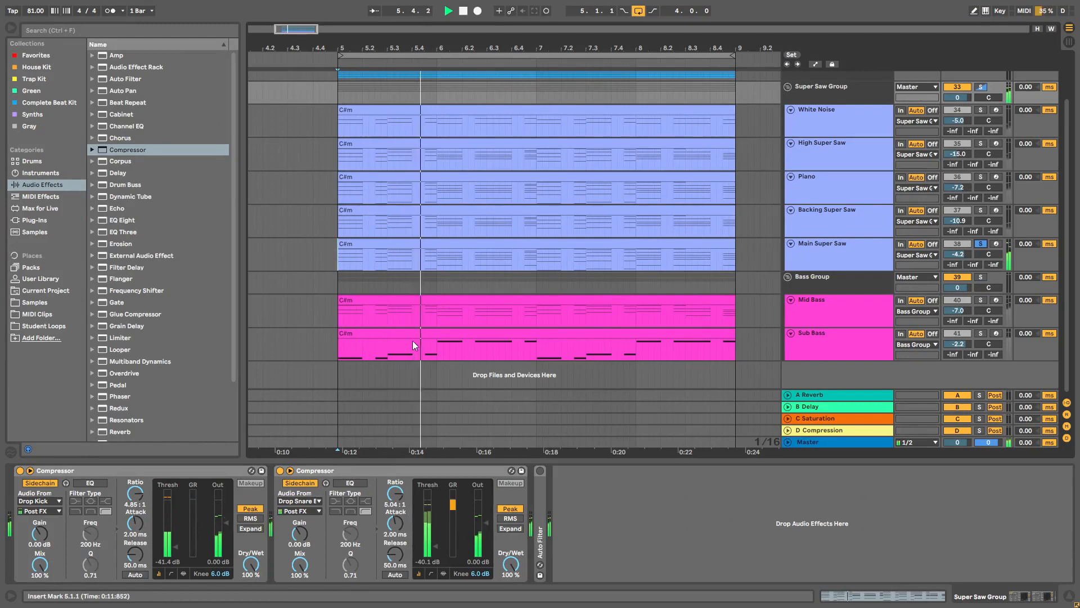
{"action": "key", "text": "space"}
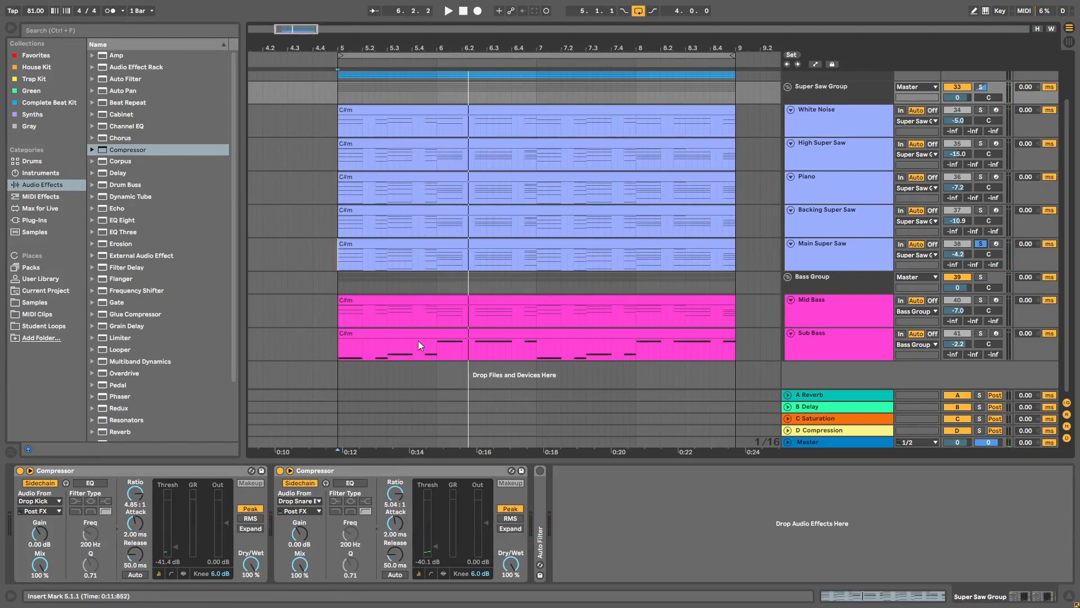
- Copy both sidechain Compressors to the Bass Group and place them ahead of its Auto Filter
{"action": "left_click", "coordinate": [170, 472]}
{"action": "left_click", "coordinate": [345, 470], "text": "shift"}
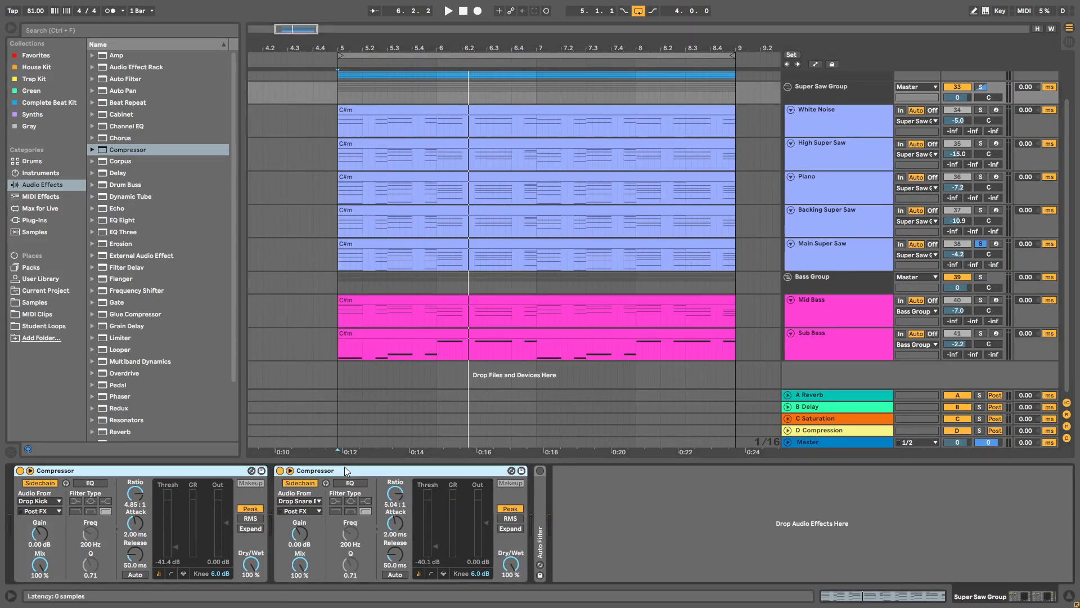
{"action": "left_click", "coordinate": [839, 288]}
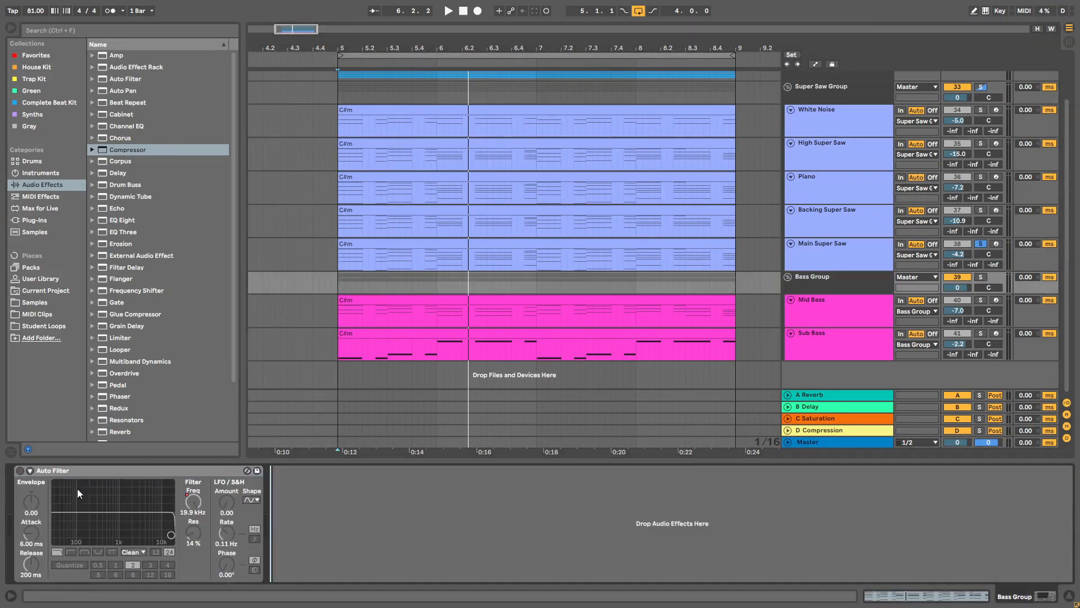
{"action": "double_click", "coordinate": [91, 472]}
{"action": "left_click", "coordinate": [328, 525]}
{"action": "key", "text": "ctrl+v"}
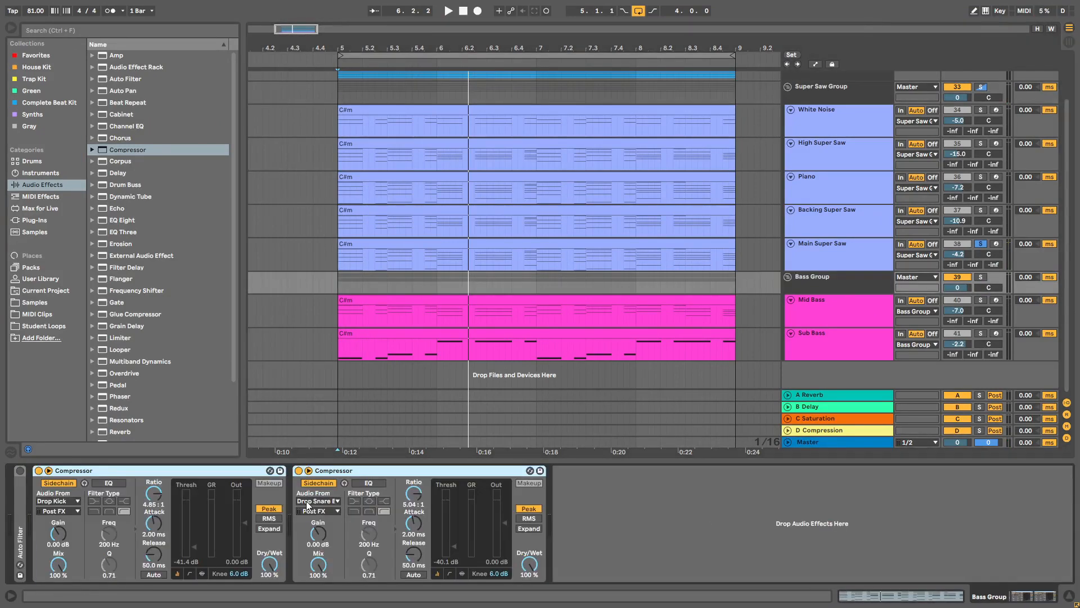
{"action": "left_click_drag", "start_coordinate": [21, 501], "coordinate": [498, 518]}
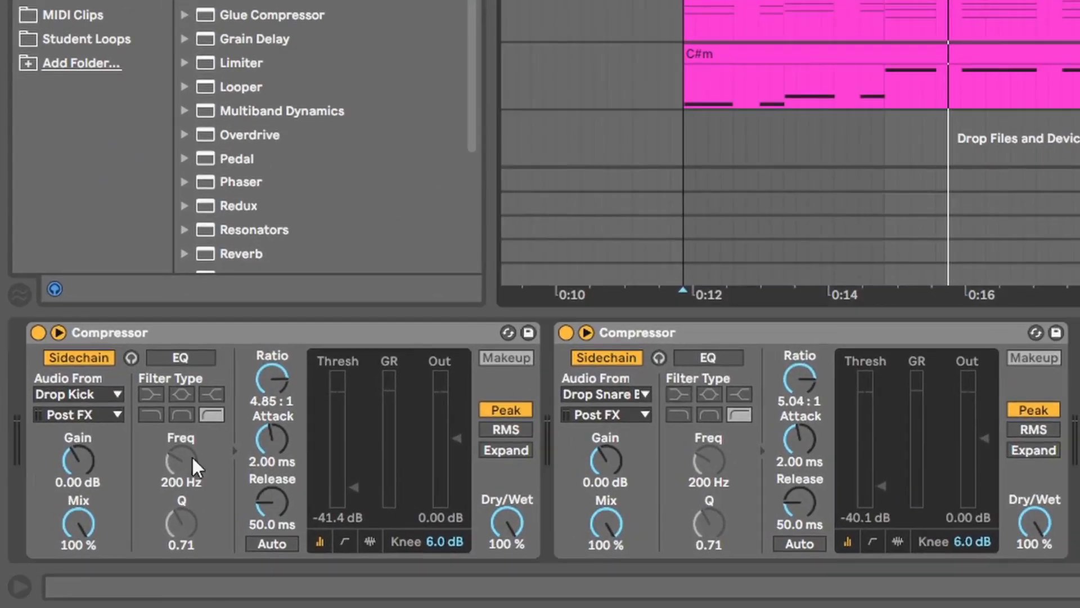
- Shorten both Bass Group Compressors' attacks, the kick one to 0.73 ms, and set releases to 92.1 ms for the kick and 85.7 ms for the snare
{"action": "left_click", "coordinate": [277, 439]}
{"action": "mouse_move", "coordinate": [278, 439]}
{"action": "left_mouse_down"}
{"action": "mouse_move", "coordinate": [278, 453]}
{"action": "mouse_move", "coordinate": [292, 448]}
{"action": "left_mouse_up"}
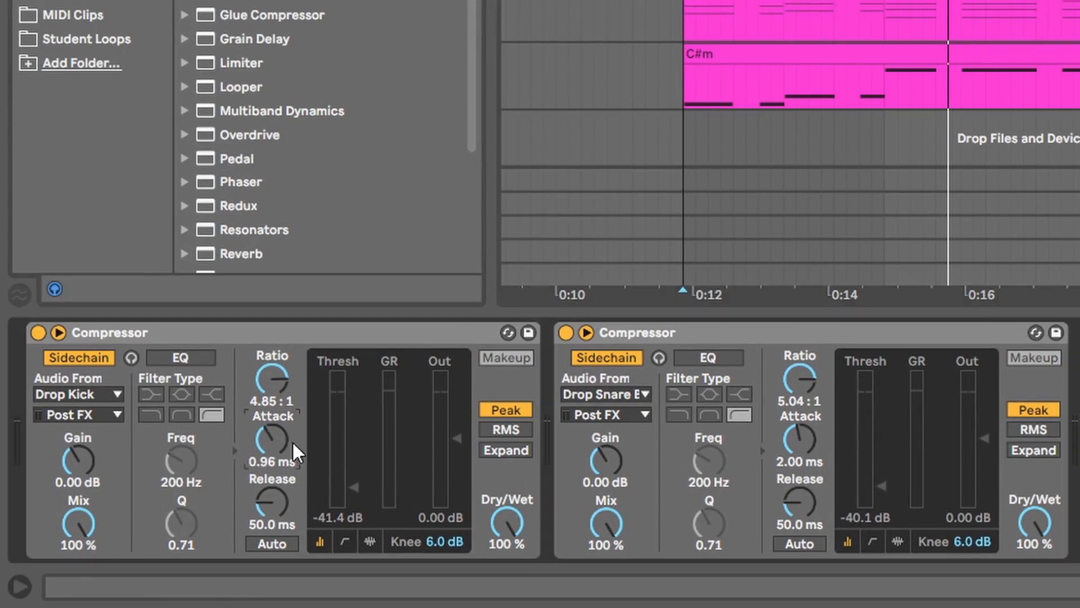
{"action": "left_click_drag", "start_coordinate": [799, 439], "coordinate": [800, 455]}
{"action": "left_click_drag", "start_coordinate": [800, 502], "coordinate": [800, 491]}
{"action": "left_click_drag", "start_coordinate": [272, 502], "coordinate": [272, 491]}
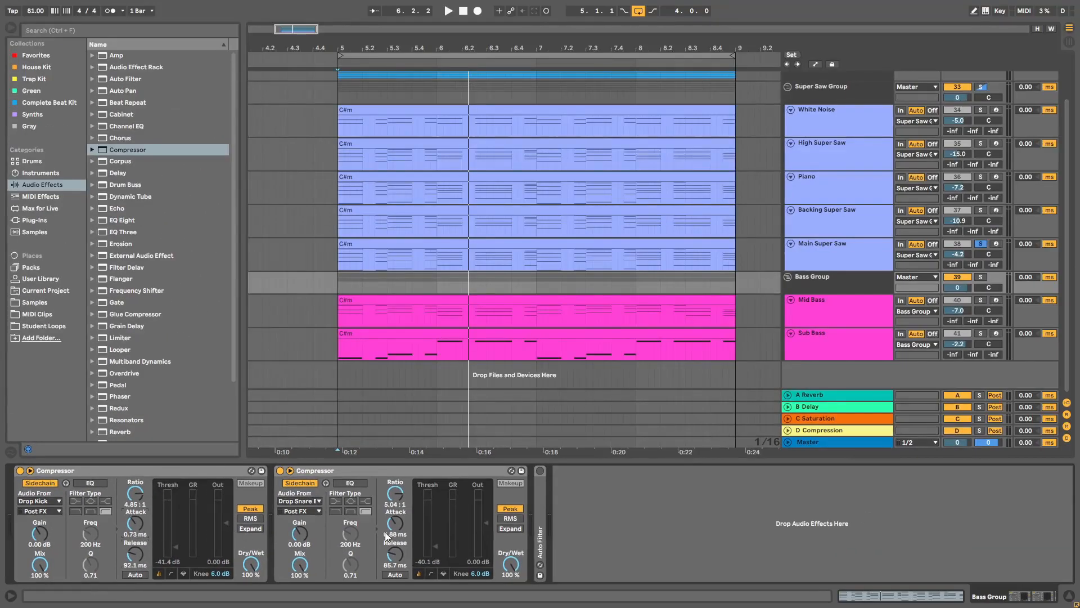
- Set the Super Saw Group's kick Compressor attack to 2.89 ms and its snare Compressor attack to 3.46 ms
{"action": "left_click", "coordinate": [832, 95]}
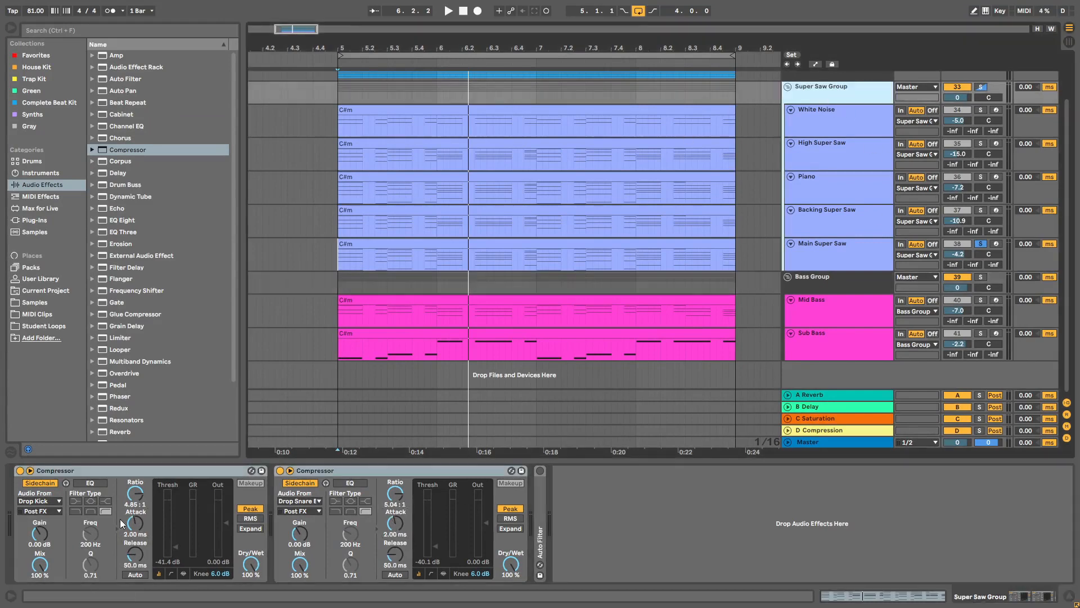
{"action": "left_click_drag", "start_coordinate": [142, 537], "coordinate": [143, 532]}
{"action": "left_click_drag", "start_coordinate": [394, 535], "coordinate": [394, 530]}
- Play the Bass Group soloed, and set White Noise to -1.0, High Super Saw -5.7, Piano -2.9, Backing Super Saw -12.1 and Main Super Saw 0 dB
{"action": "left_click", "coordinate": [981, 301]}
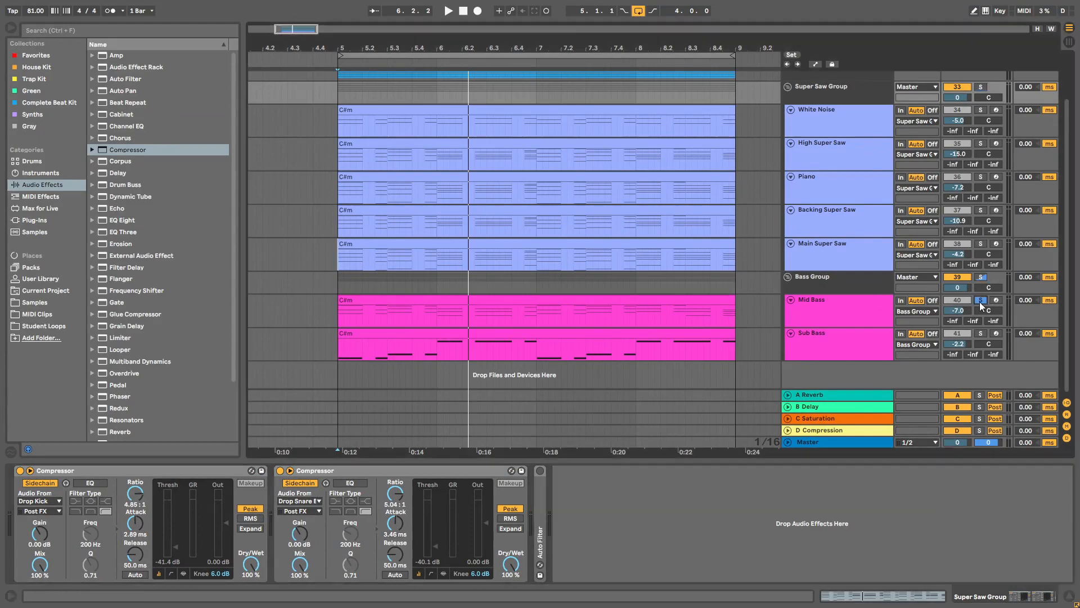
{"action": "key", "text": "space"}
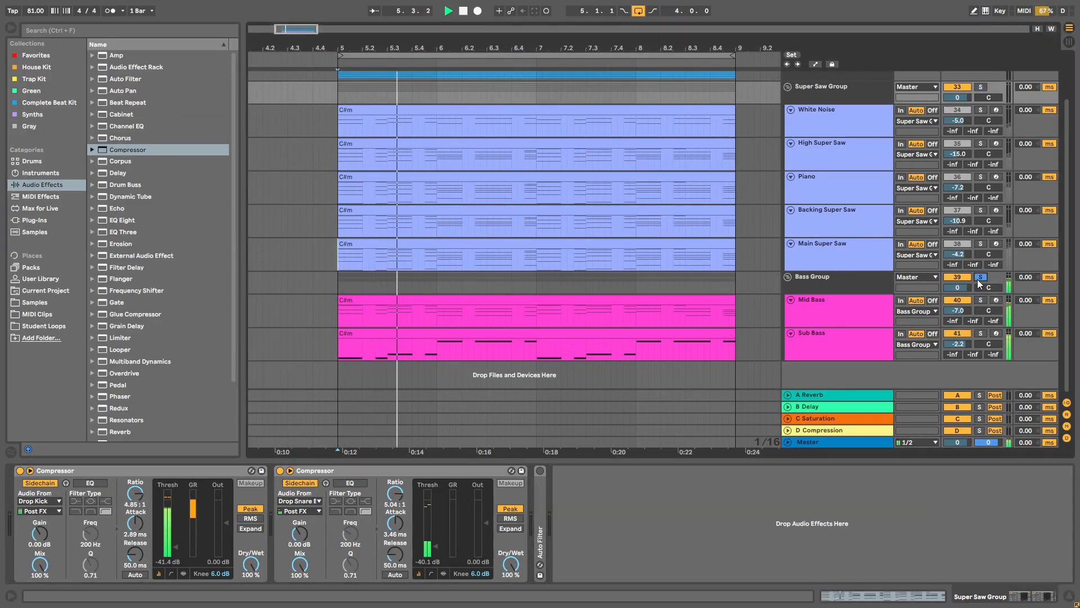
{"action": "key", "text": "space"}
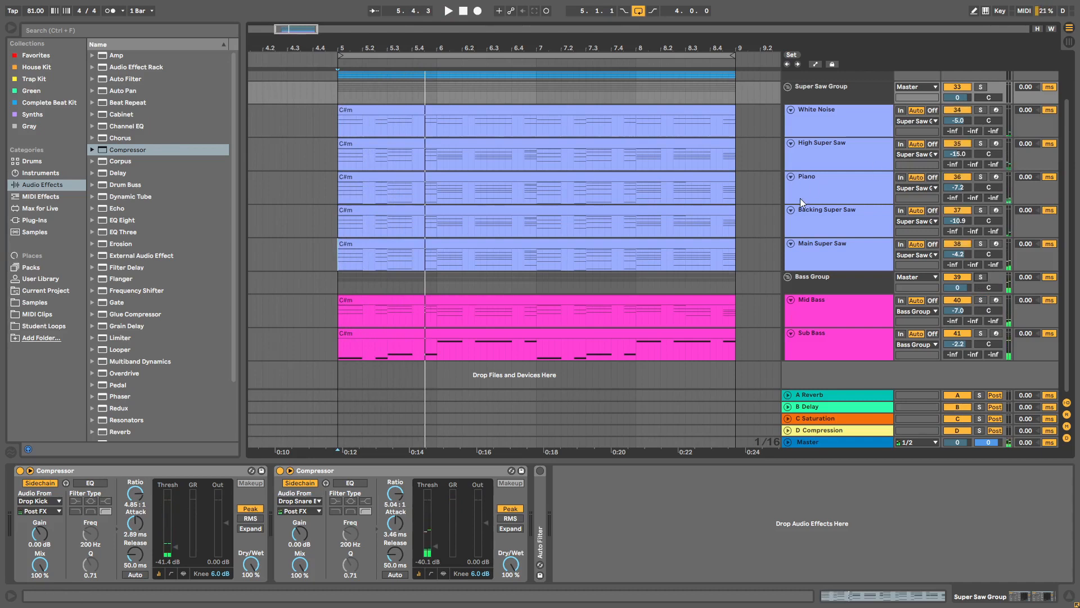
{"action": "left_click_drag", "start_coordinate": [955, 123], "coordinate": [964, 159]}
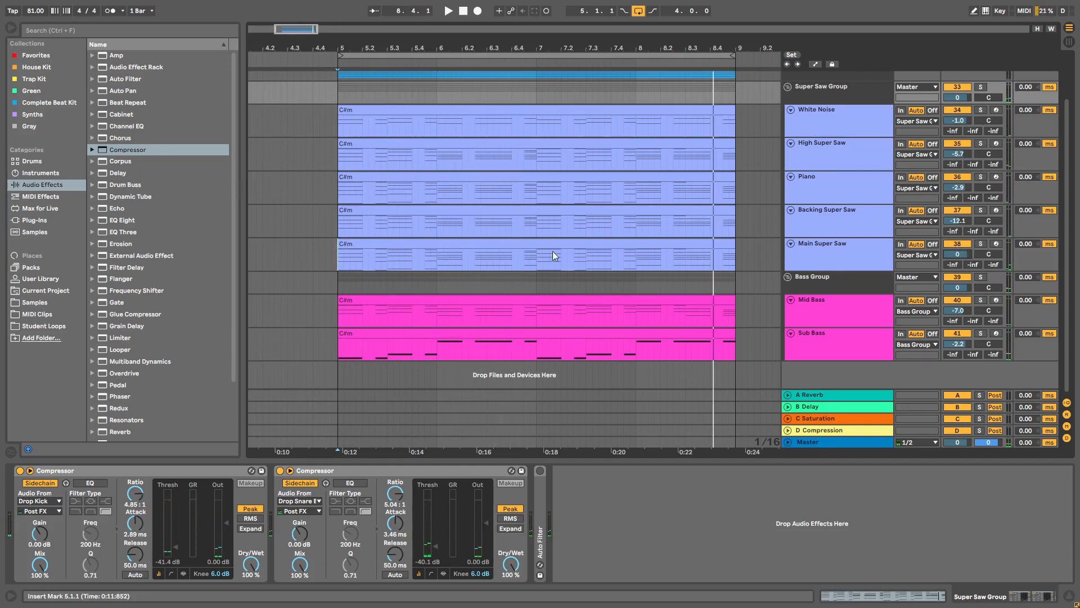
{"action": "scroll", "coordinate": [802, 205], "scroll_direction": "up", "scroll_amount": 3}
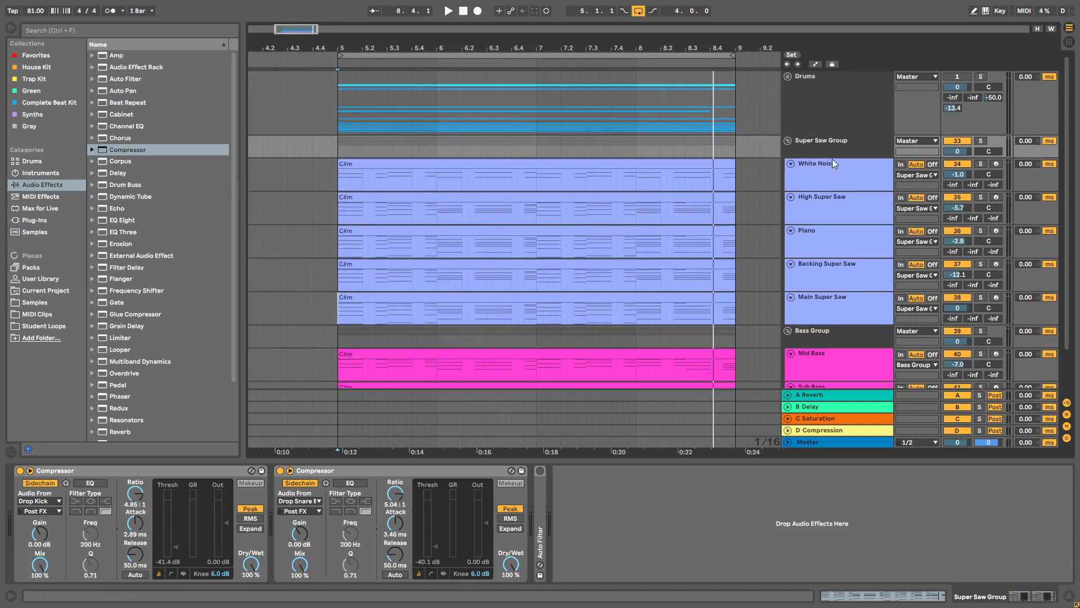
{"action": "left_click", "coordinate": [830, 152]}
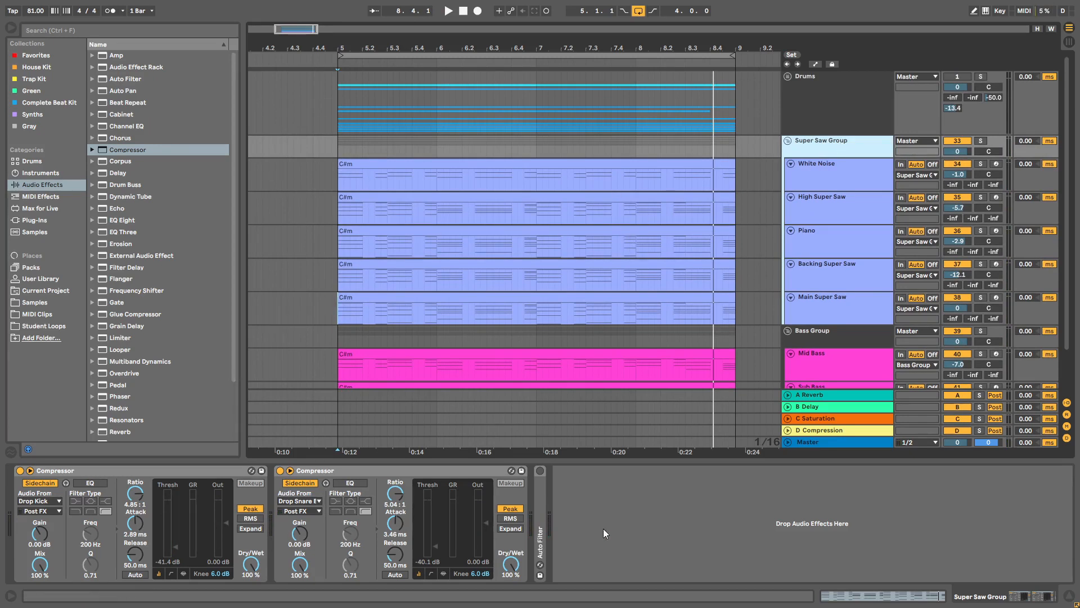
{"action": "double_click", "coordinate": [538, 511]}
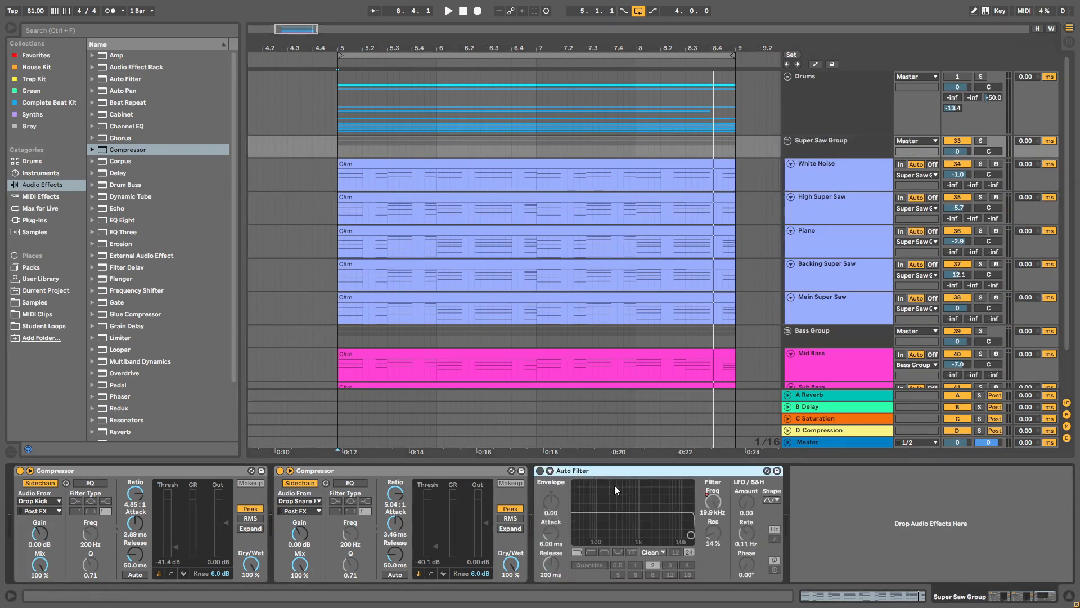
{"action": "left_click", "coordinate": [540, 471]}
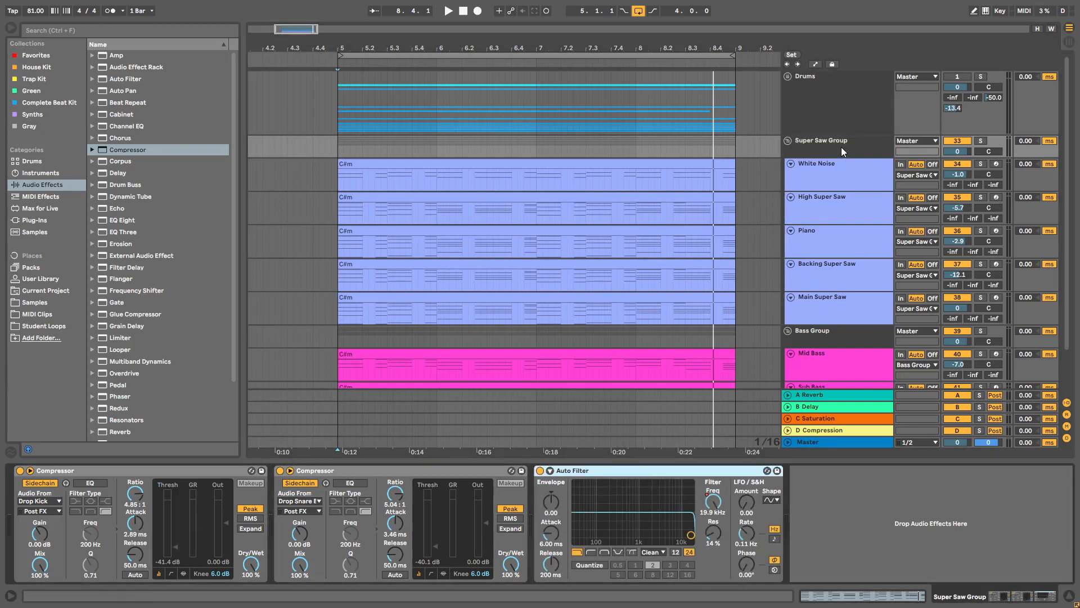
- Show the Super Saw Group's Auto Filter Frequency automation in a taller lane, play it from bar 5, and hide the automation
{"action": "key", "text": "a"}
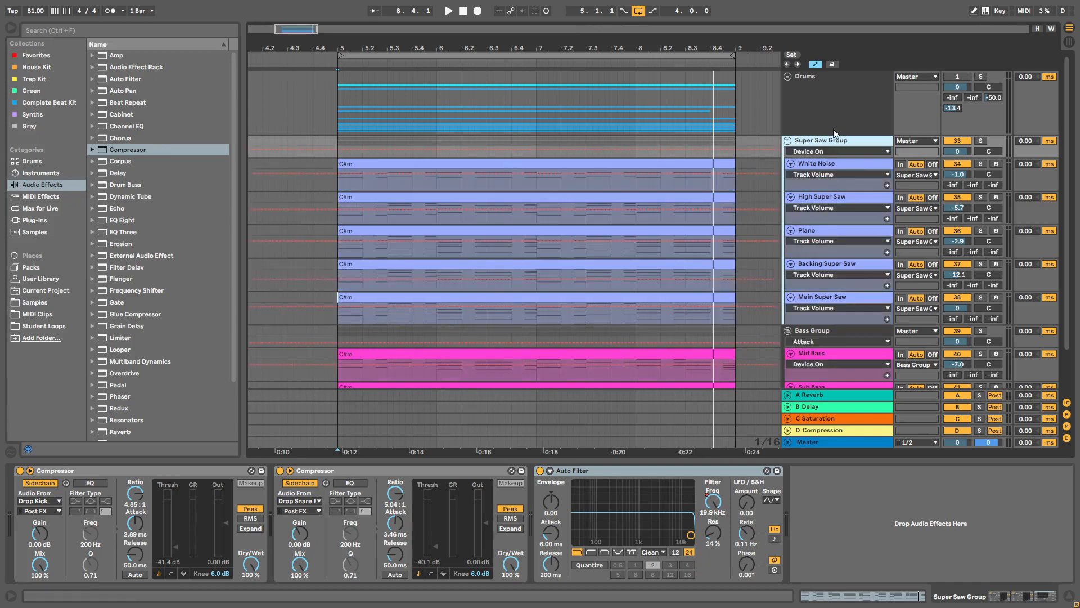
{"action": "left_click", "coordinate": [714, 502]}
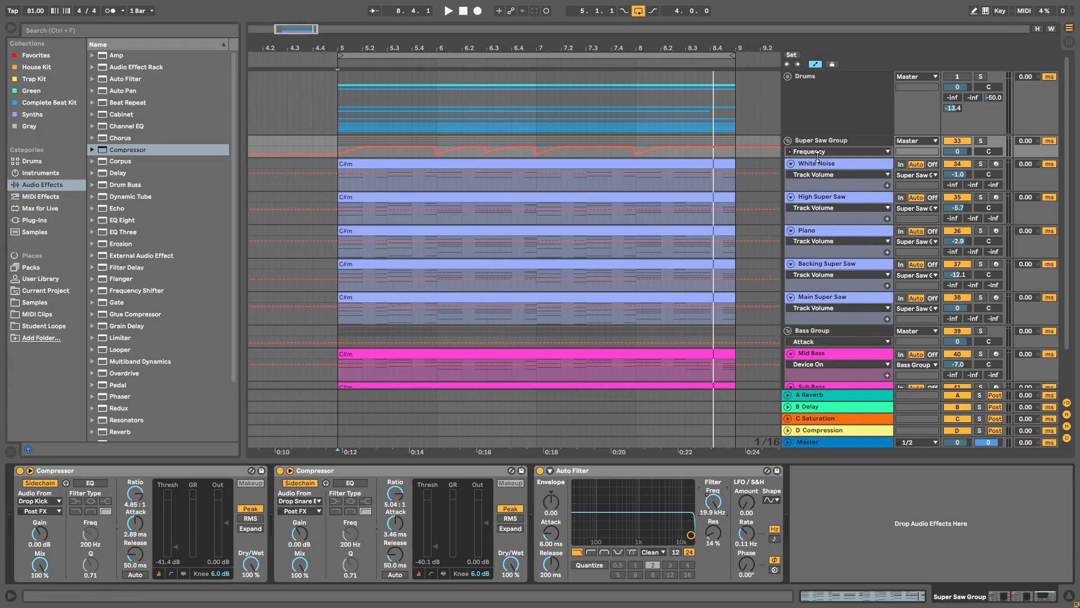
{"action": "left_click_drag", "start_coordinate": [818, 157], "coordinate": [817, 208]}
{"action": "left_click", "coordinate": [387, 187]}
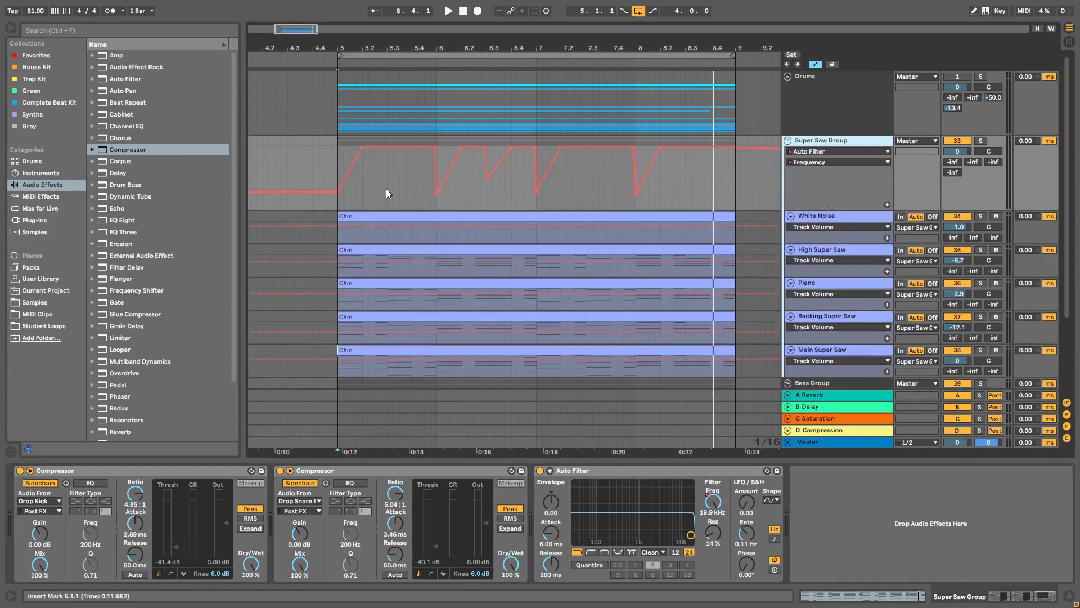
{"action": "left_click", "coordinate": [337, 200]}
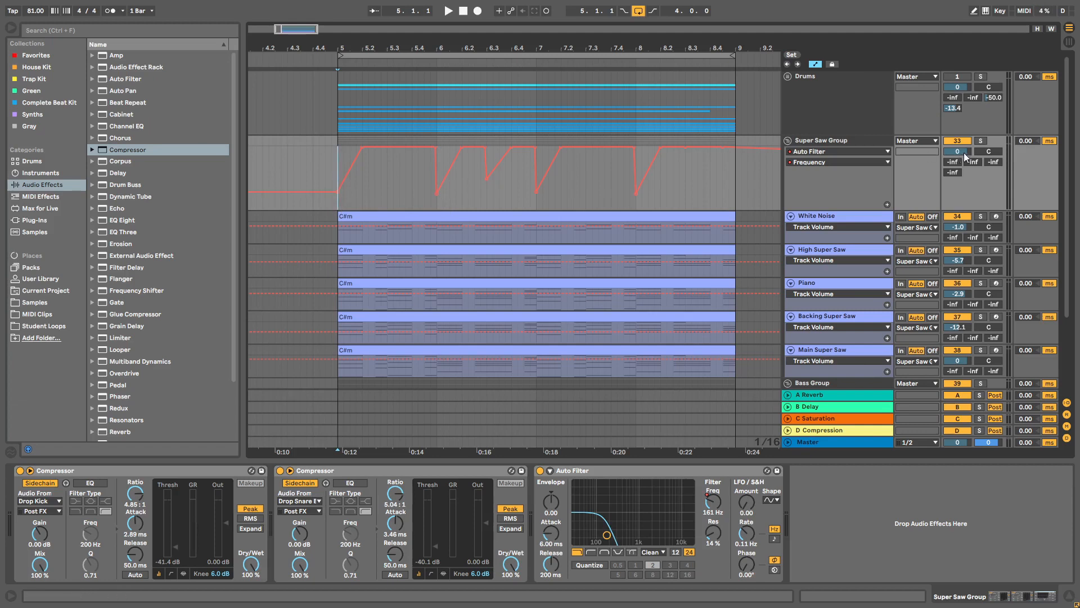
{"action": "key", "text": "space"}
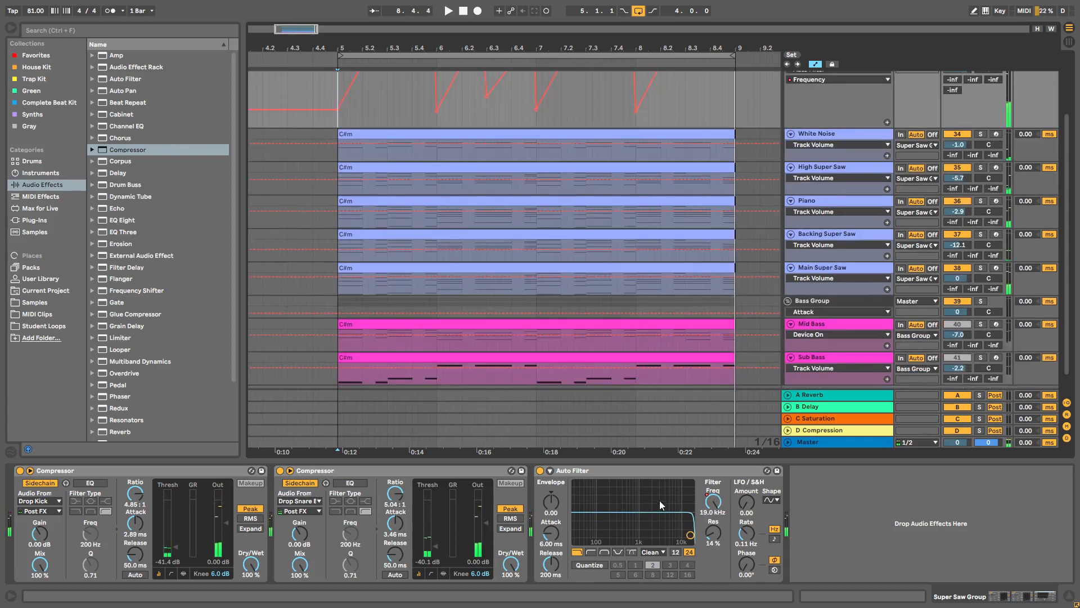
{"action": "scroll", "coordinate": [836, 343], "scroll_direction": "down", "scroll_amount": 1}
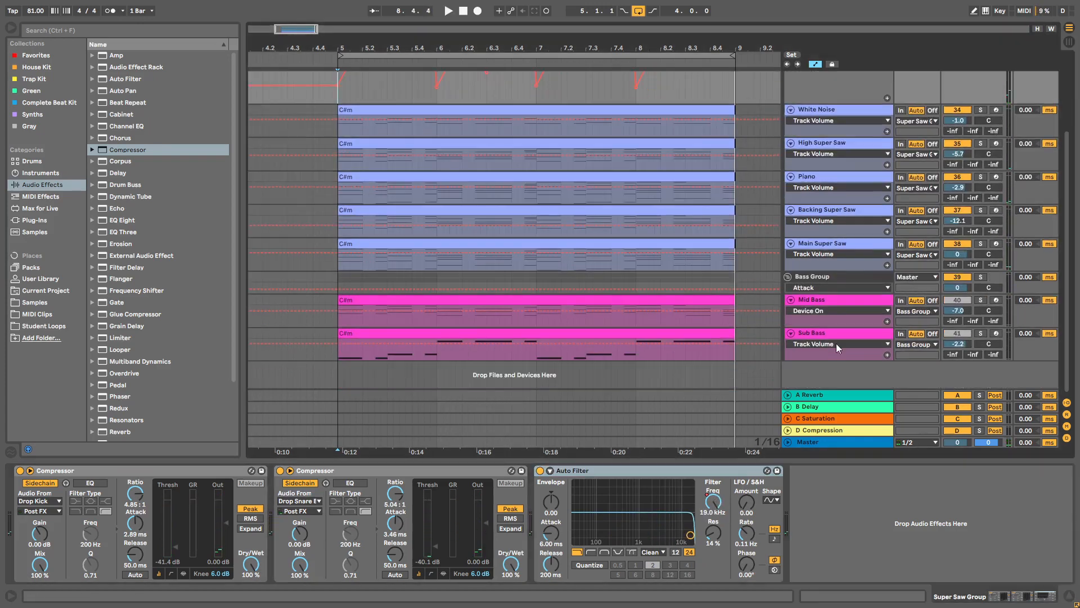
{"action": "key", "text": "a"}
- Compare the device chains of the Bass Group and the Super Saw Group, and view the White Noise track's devices
{"action": "left_click", "coordinate": [829, 279]}
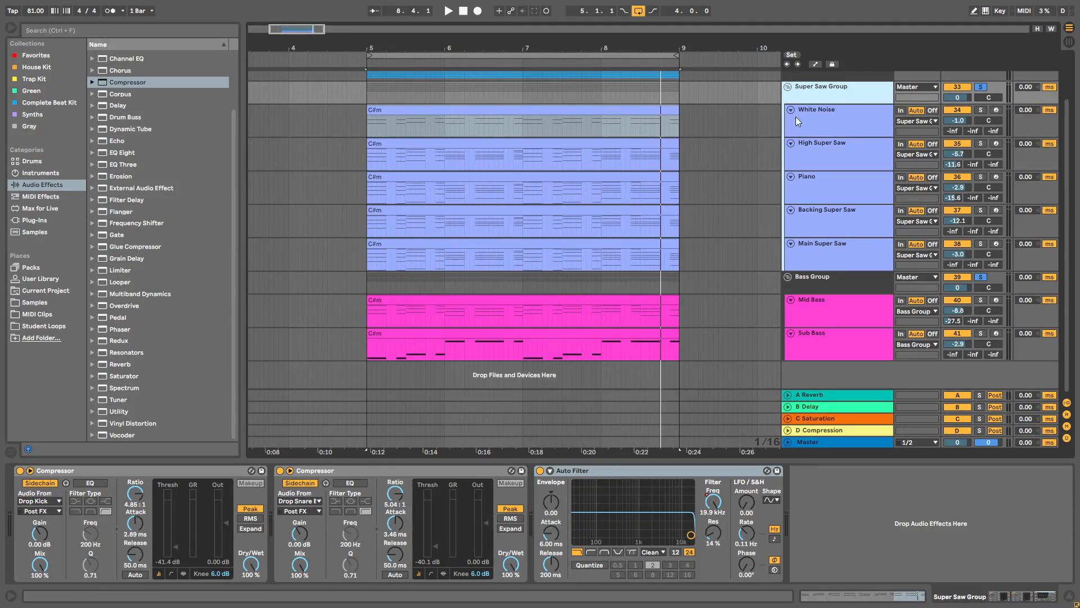
{"action": "left_click", "coordinate": [831, 289]}
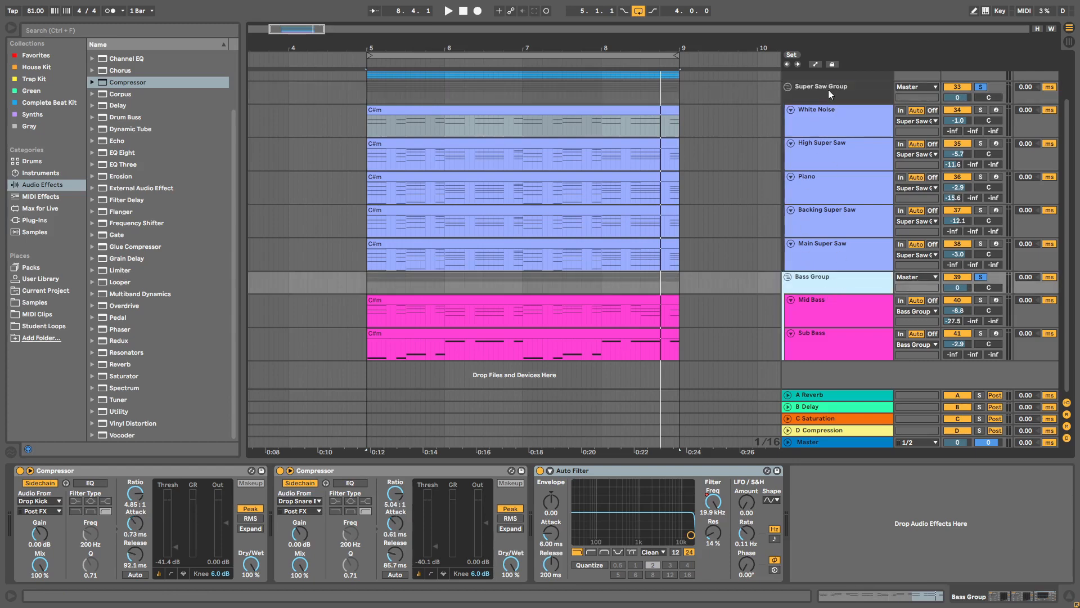
{"action": "left_click", "coordinate": [829, 90]}
{"action": "left_click", "coordinate": [808, 275]}
{"action": "left_click", "coordinate": [831, 322]}
{"action": "left_click", "coordinate": [805, 118]}
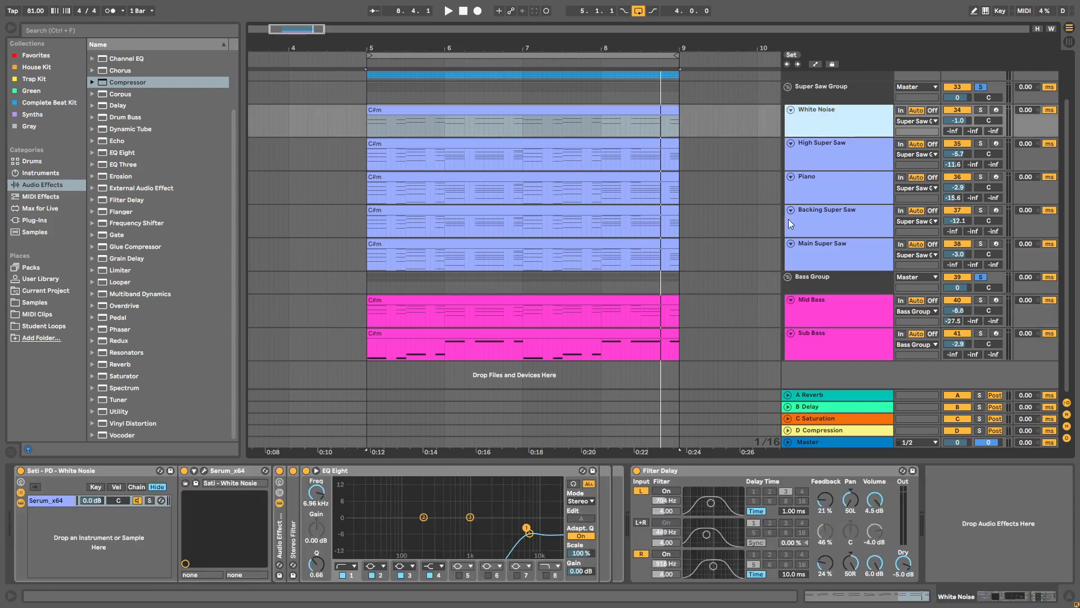
{"action": "left_click", "coordinate": [816, 90]}
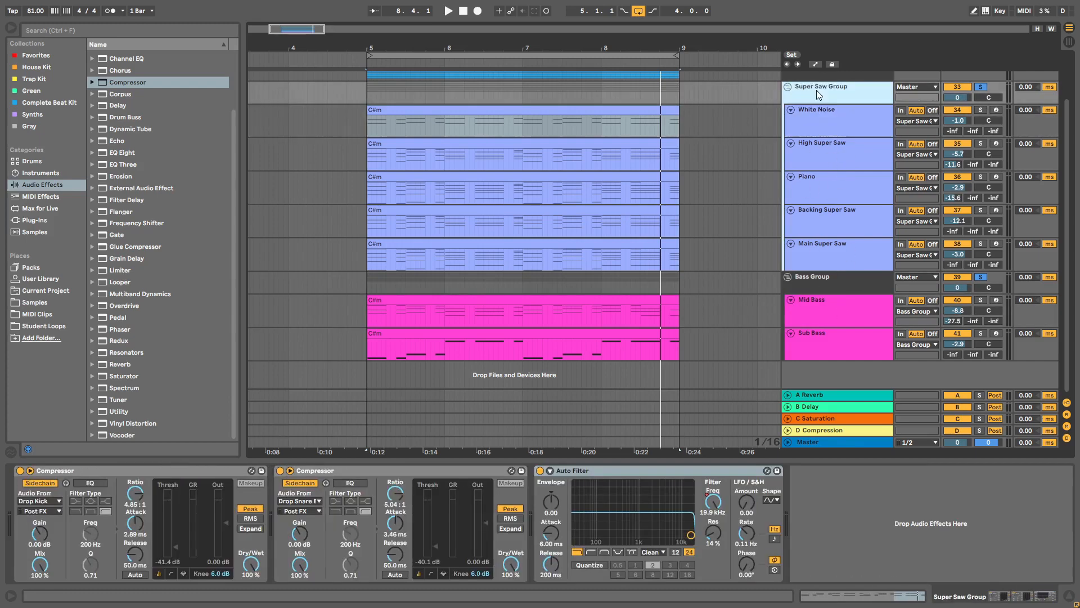
{"action": "left_click", "coordinate": [120, 83]}
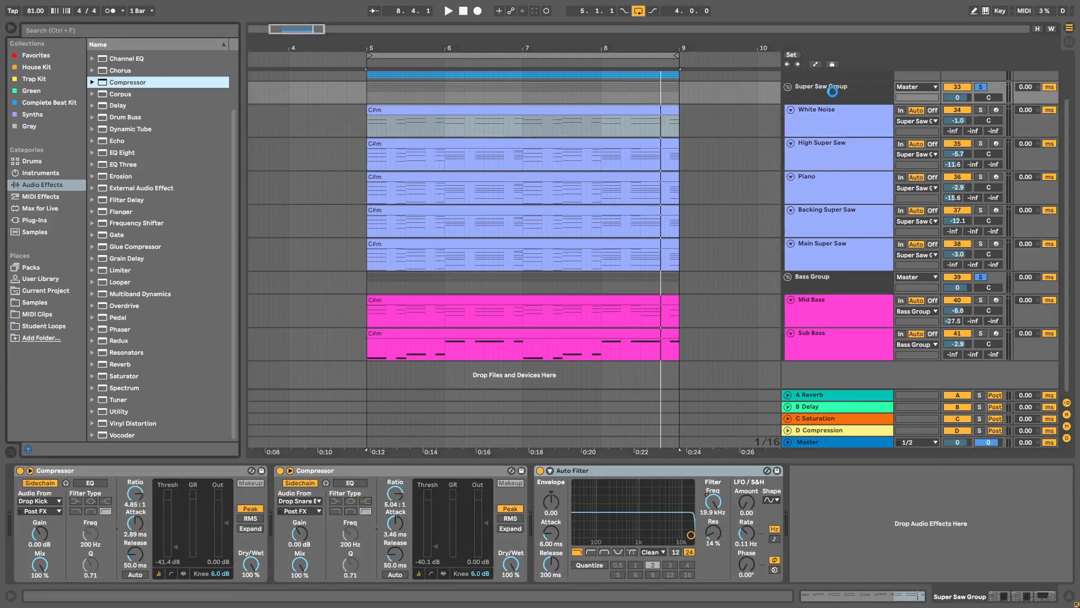
{"action": "key", "text": "Return"}
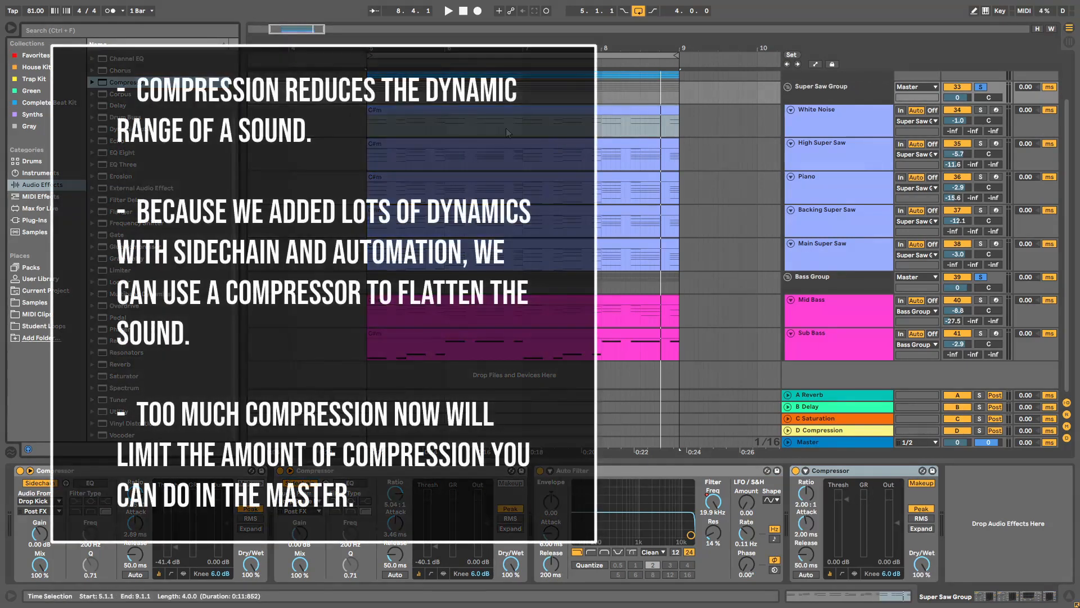
{"action": "left_click", "coordinate": [817, 117]}
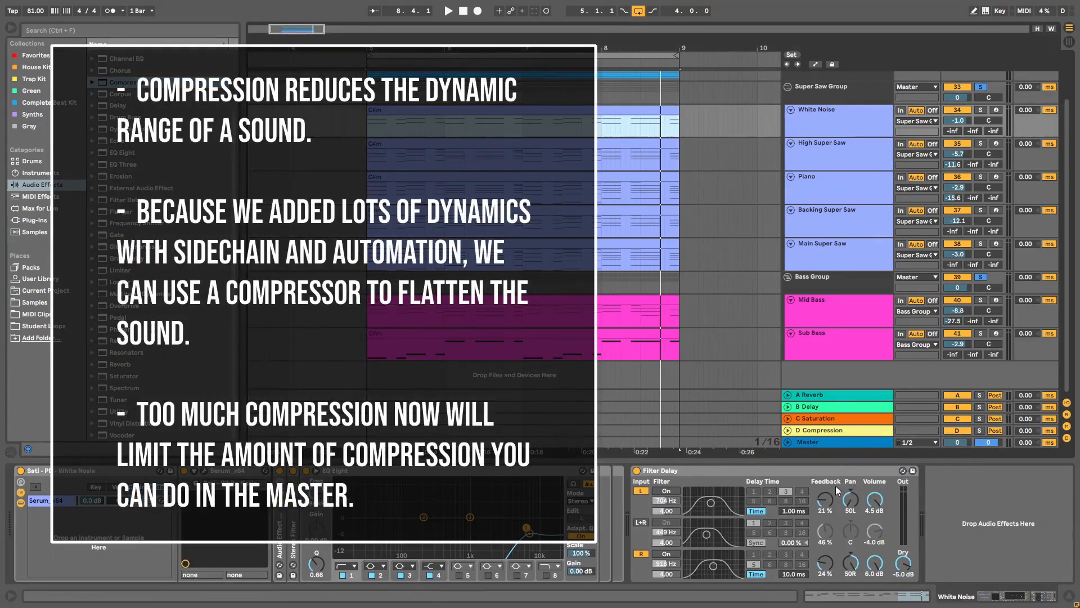
{"action": "left_click", "coordinate": [827, 89]}
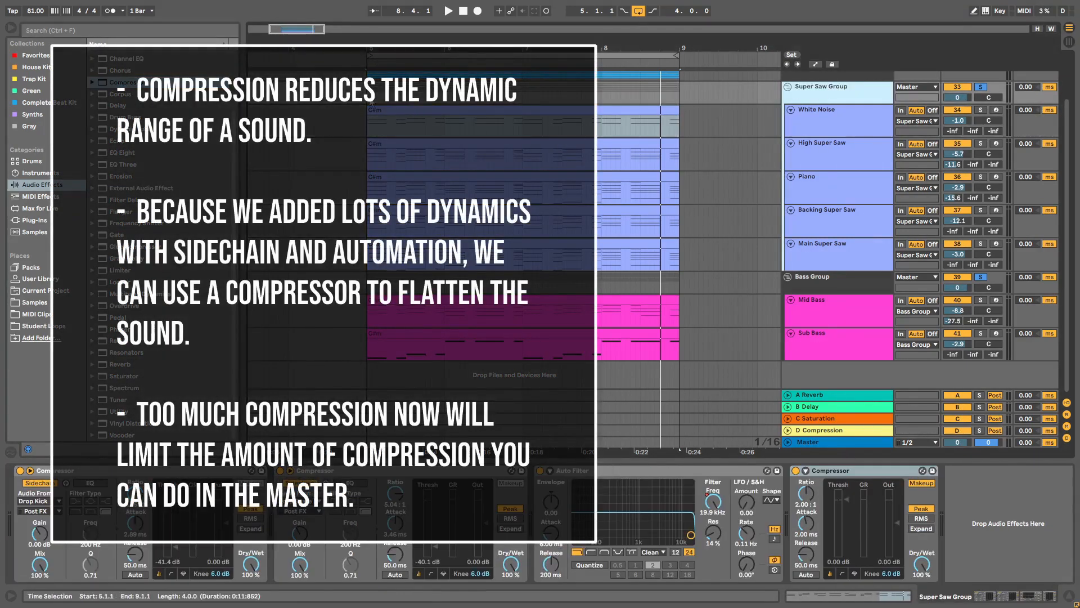
- Play both groups from bar 5, and leave only the Super Saw Group soloed
{"action": "key", "text": "space"}
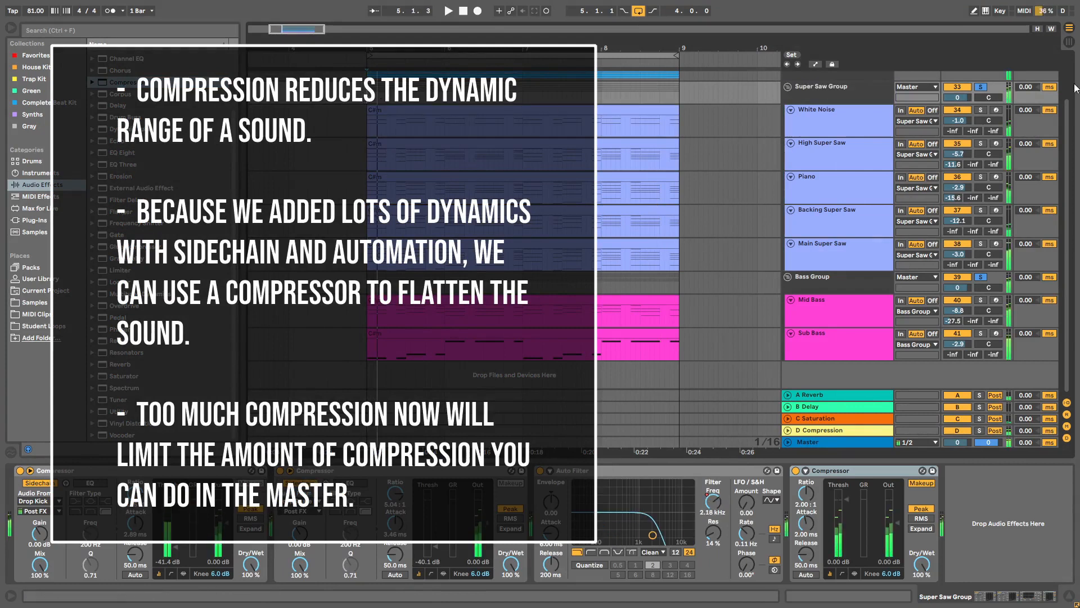
{"action": "left_click", "coordinate": [981, 87]}
{"action": "left_click", "coordinate": [981, 88]}
{"action": "key", "text": "space"}
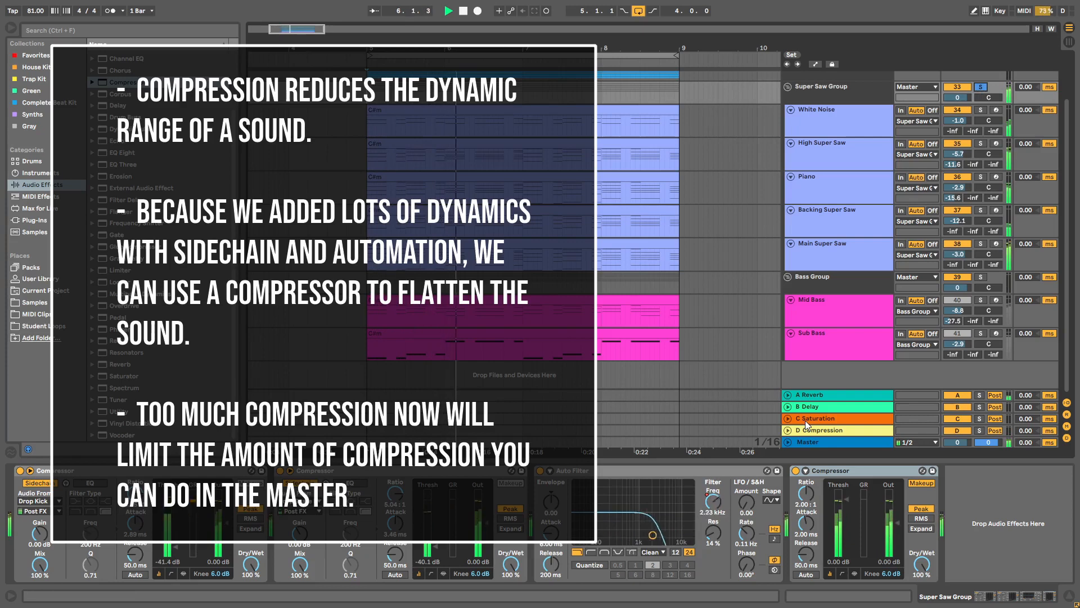
{"action": "key", "text": "space"}
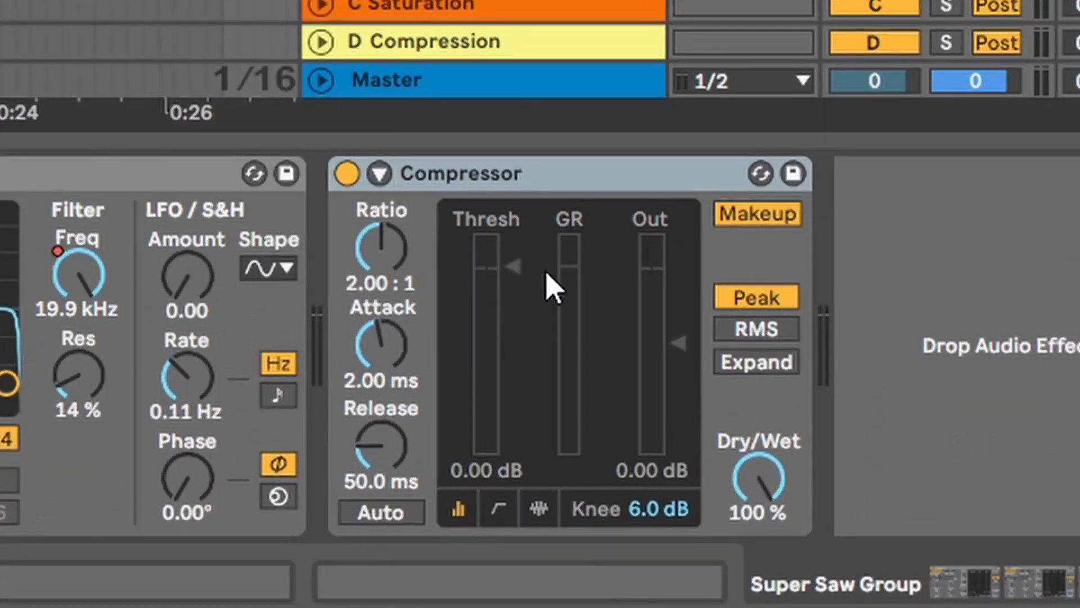
- Set the Super Saw Group's last Compressor to a 4.20:1 ratio and a -32.0 dB threshold while auditioning the group
{"action": "left_click_drag", "start_coordinate": [513, 267], "coordinate": [512, 311]}
{"action": "left_click_drag", "start_coordinate": [402, 276], "coordinate": [403, 265]}
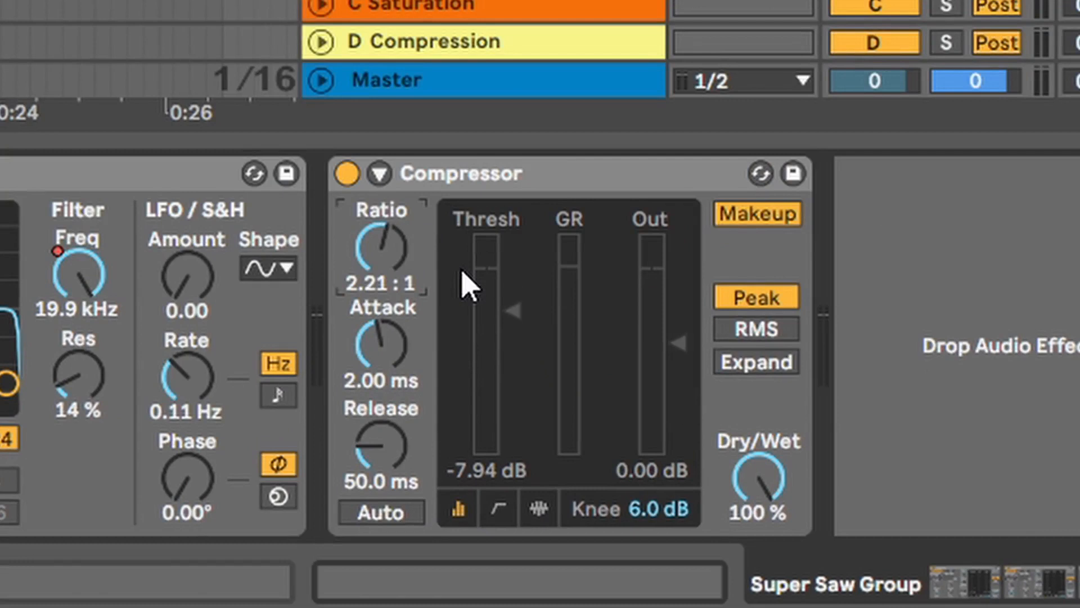
{"action": "key", "text": "space"}
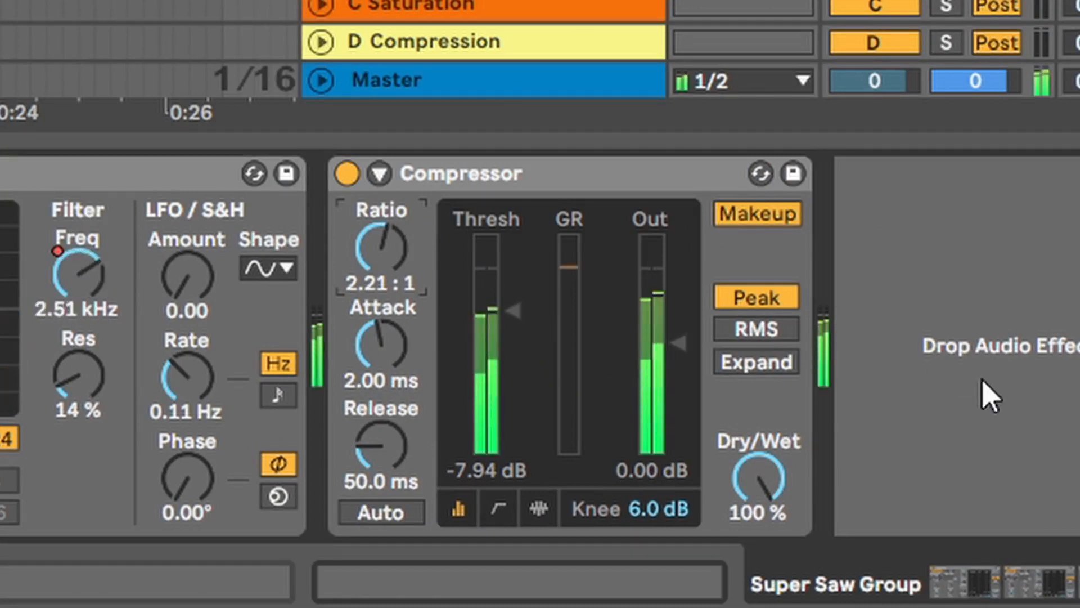
{"action": "left_click_drag", "start_coordinate": [529, 316], "coordinate": [528, 388]}
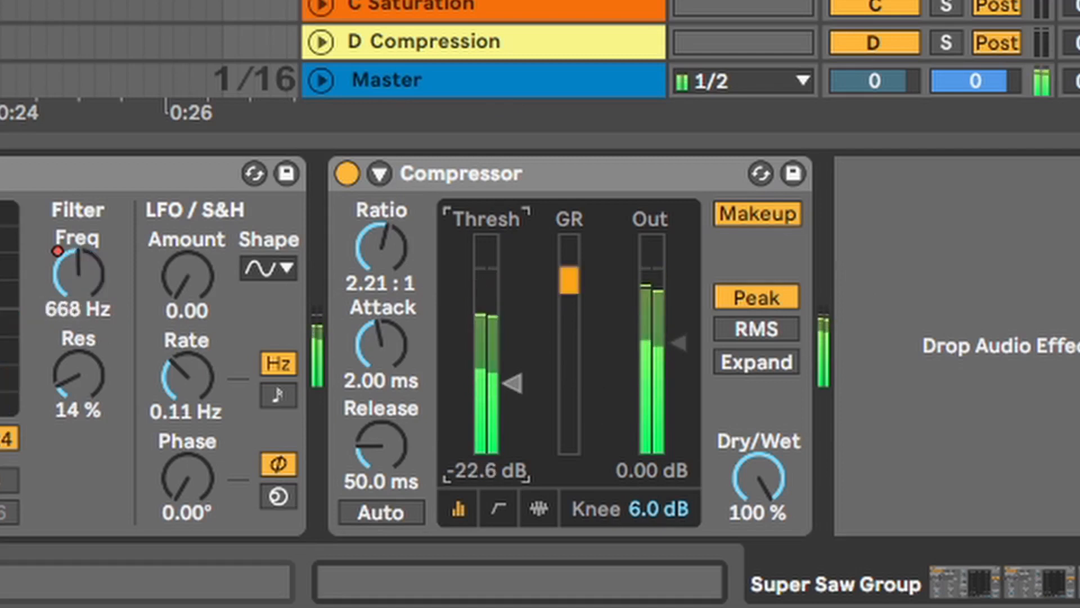
{"action": "left_click_drag", "start_coordinate": [405, 272], "coordinate": [405, 230]}
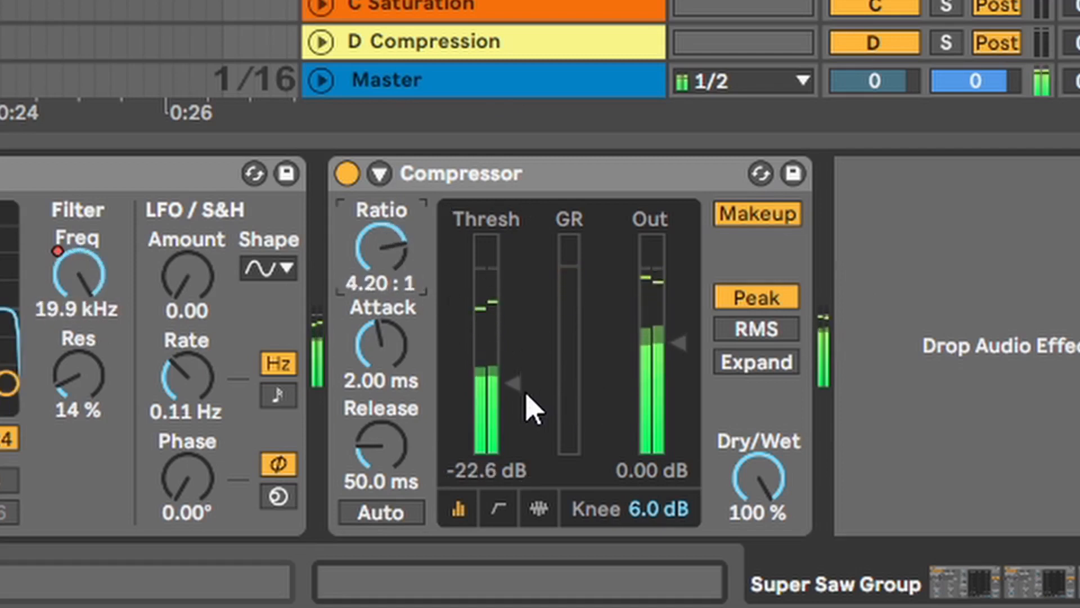
{"action": "left_click_drag", "start_coordinate": [526, 394], "coordinate": [525, 428]}
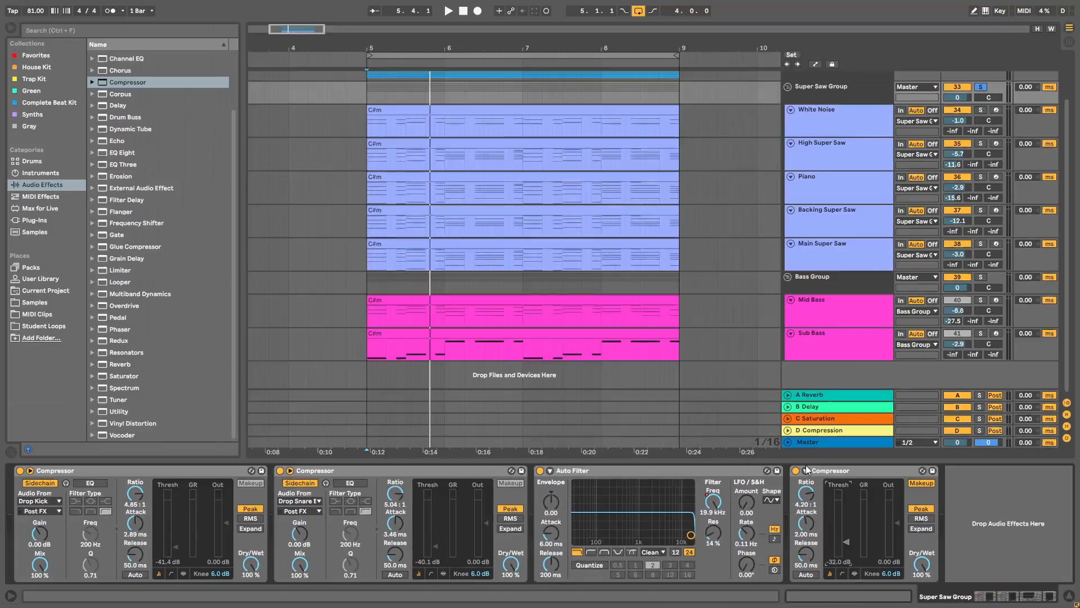
{"action": "left_click", "coordinate": [812, 281]}
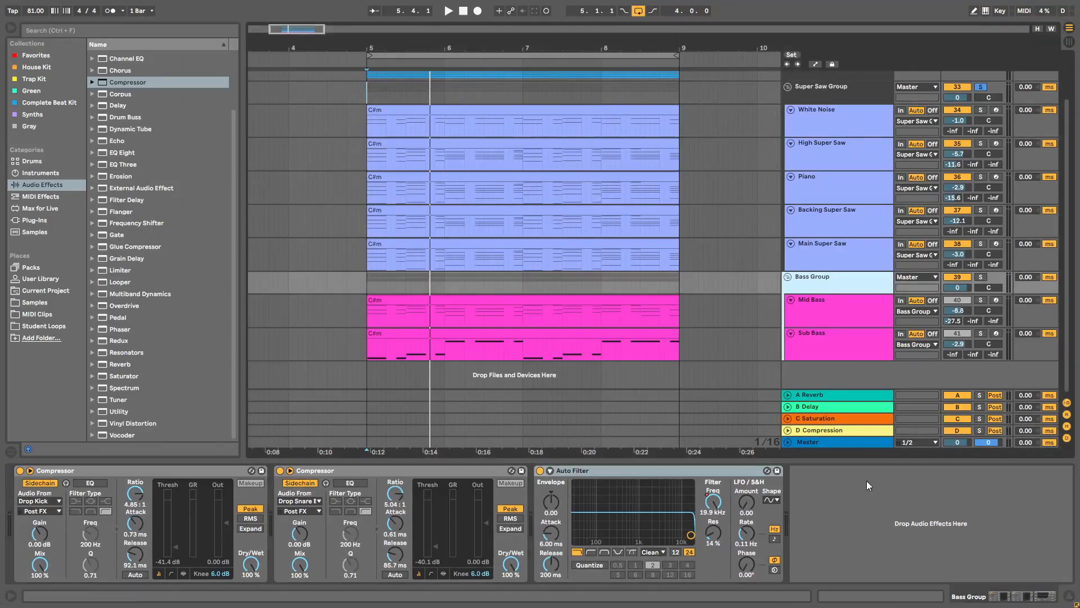
{"action": "left_click", "coordinate": [827, 101]}
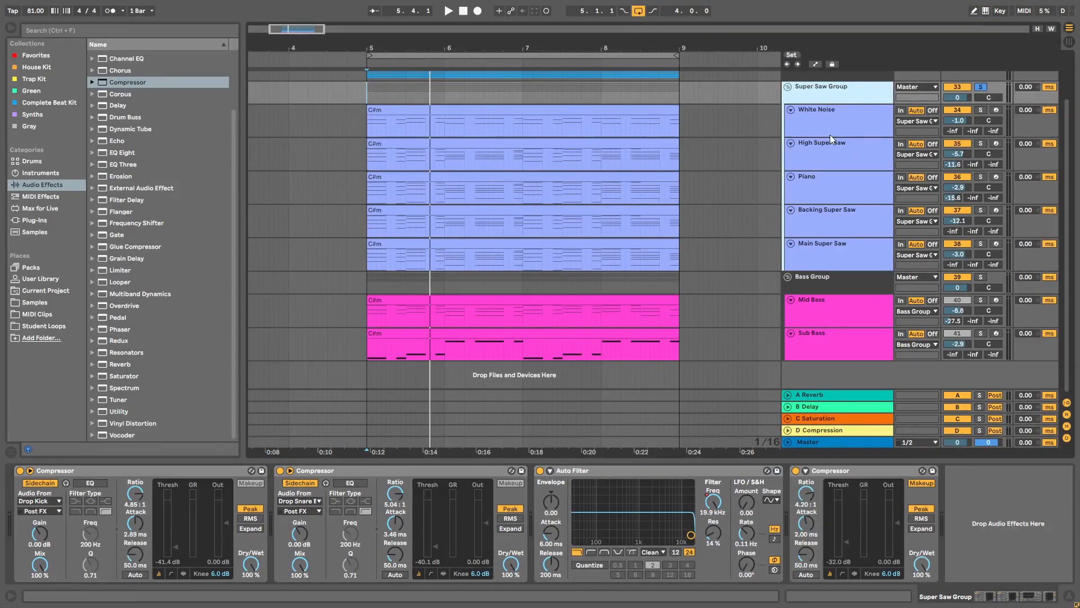
{"action": "left_click", "coordinate": [856, 472]}
{"action": "left_click", "coordinate": [840, 279]}
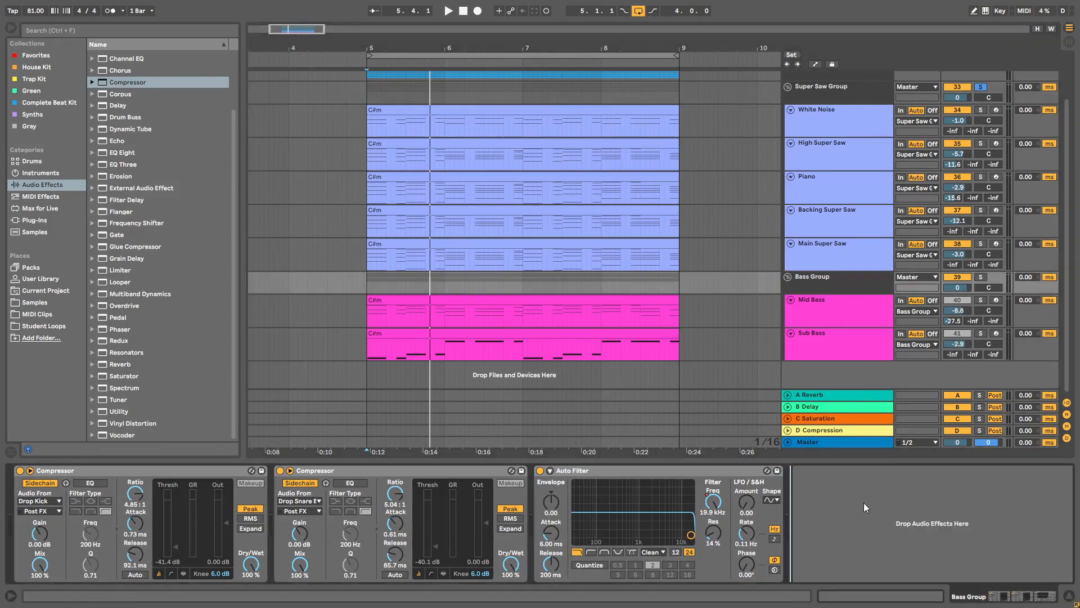
{"action": "key", "text": "ctrl+v"}
- Solo the Bass Group and compare its sound with the pasted Compressor bypassed and enabled
{"action": "left_click", "coordinate": [981, 277]}
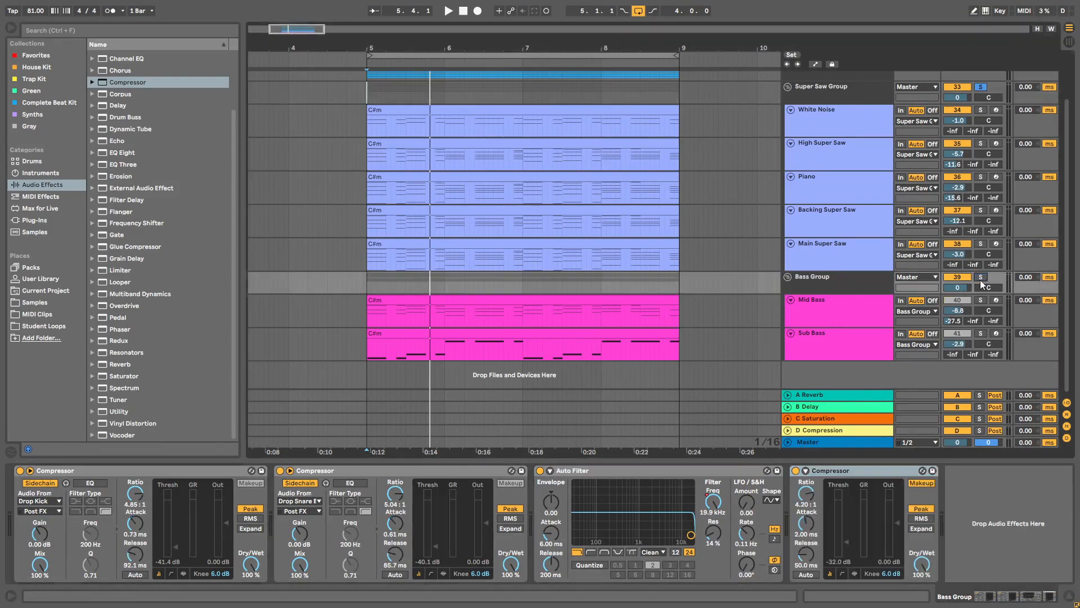
{"action": "key", "text": "space"}
{"action": "left_click", "coordinate": [795, 471]}
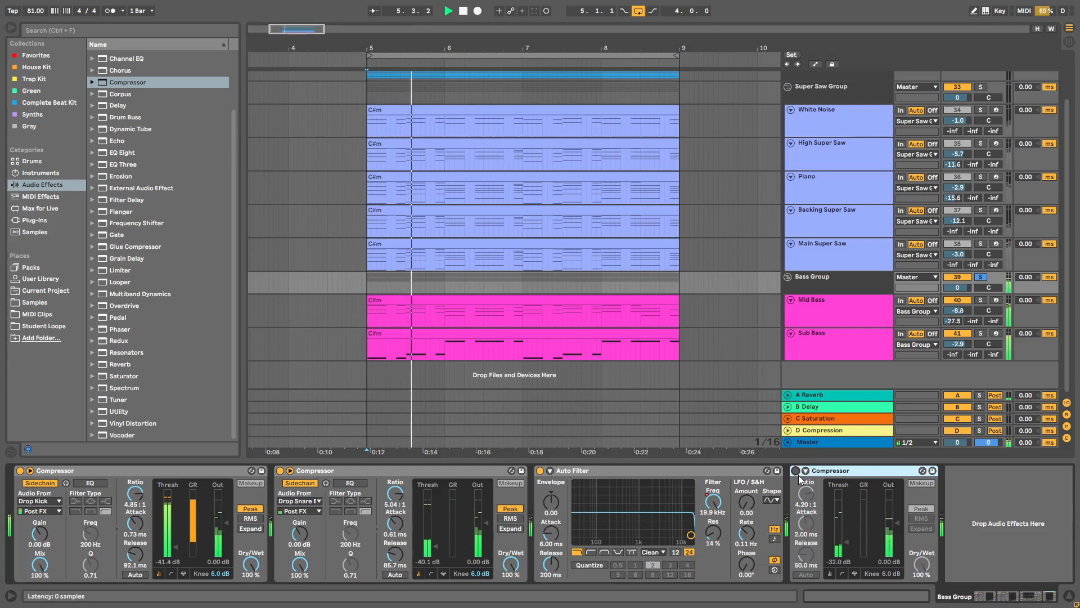
{"action": "left_click", "coordinate": [797, 471]}
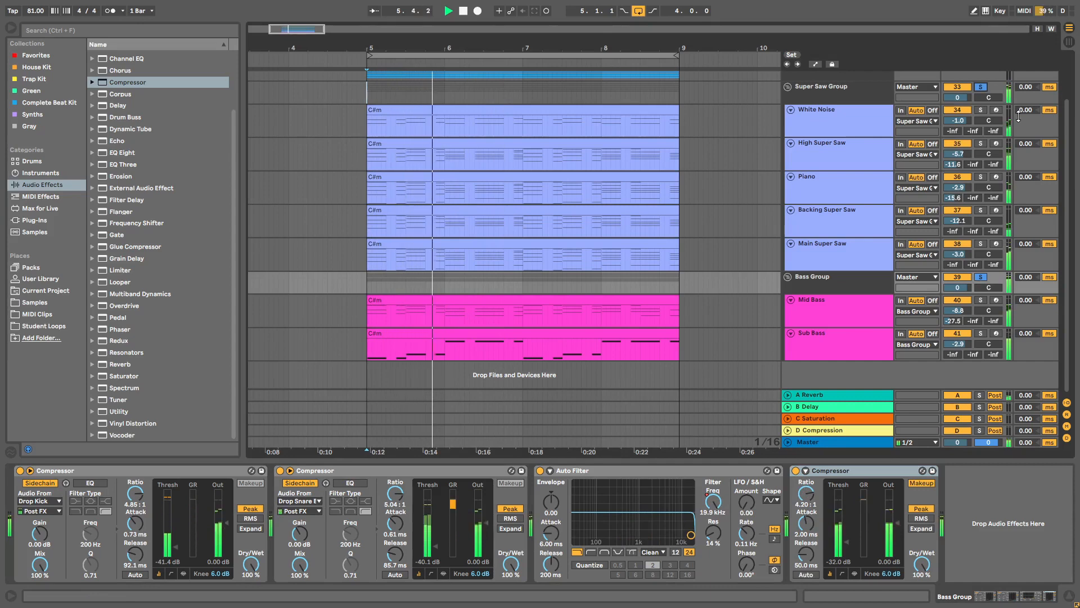
- Examine the gaps between chords on the High Super Saw track, playing it soloed from bar 5
{"action": "scroll", "coordinate": [998, 156], "scroll_direction": "up", "scroll_amount": 3}
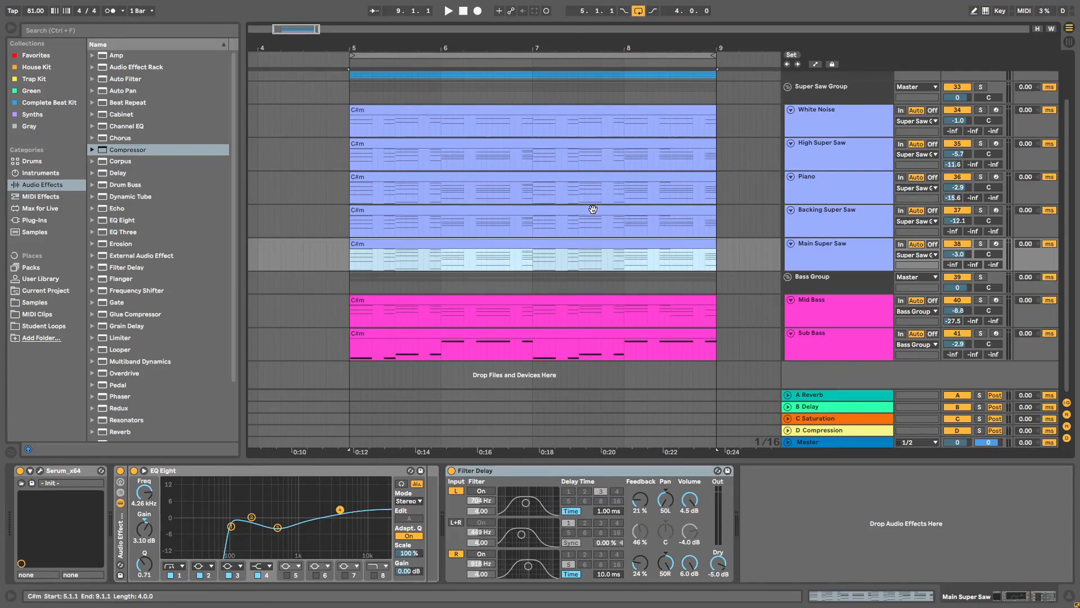
{"action": "left_click", "coordinate": [371, 156]}
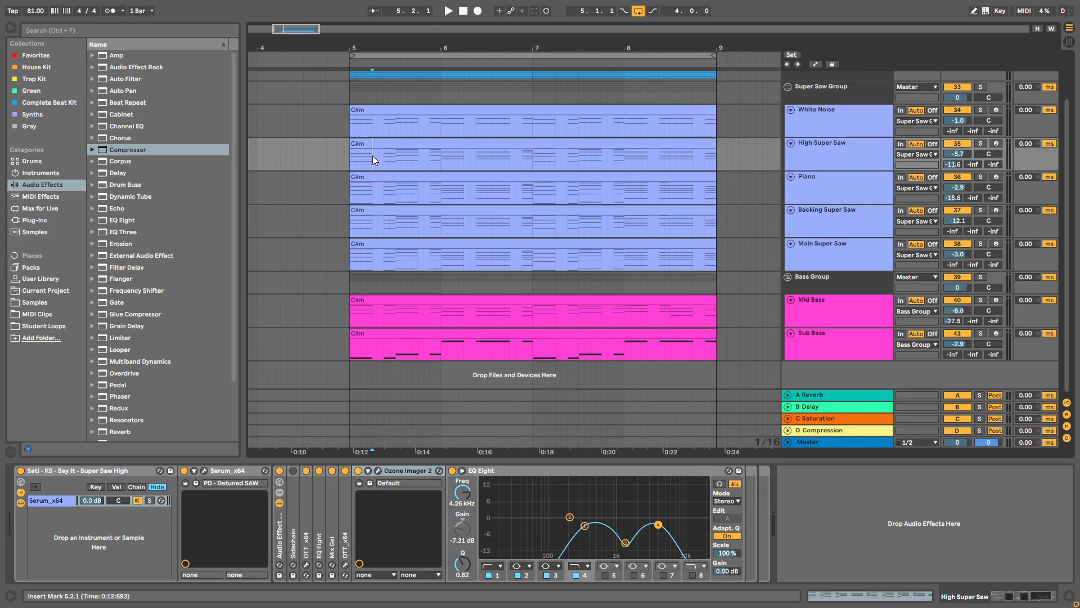
{"action": "left_click_drag", "start_coordinate": [373, 161], "coordinate": [382, 128]}
{"action": "left_click", "coordinate": [378, 160]}
{"action": "left_click", "coordinate": [377, 155]}
{"action": "left_click", "coordinate": [979, 145]}
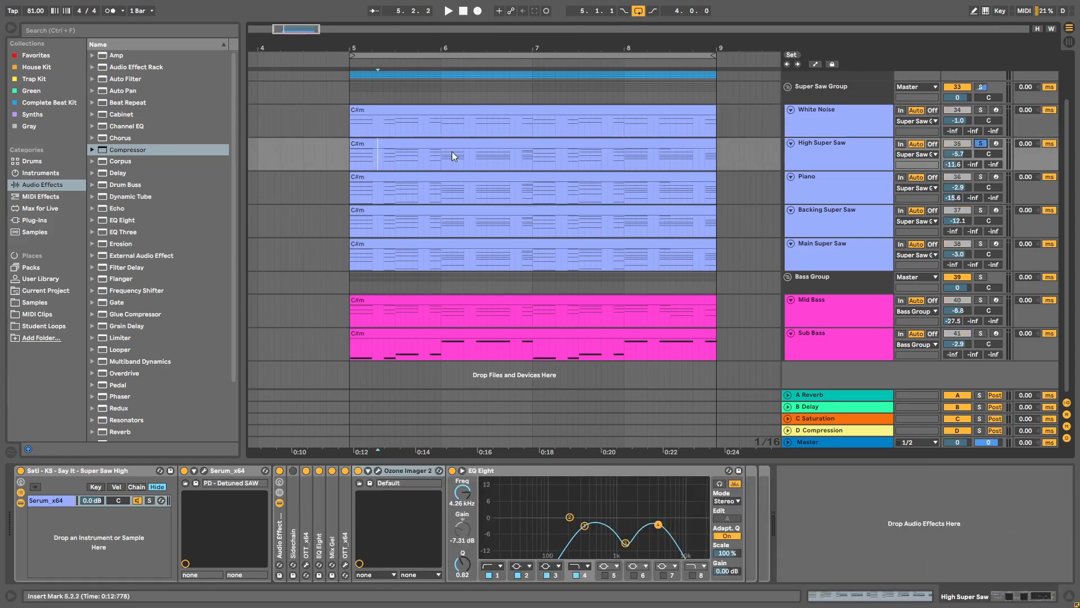
{"action": "left_click", "coordinate": [381, 143]}
{"action": "left_click", "coordinate": [373, 158]}
{"action": "left_click", "coordinate": [350, 162]}
{"action": "key", "text": "space"}
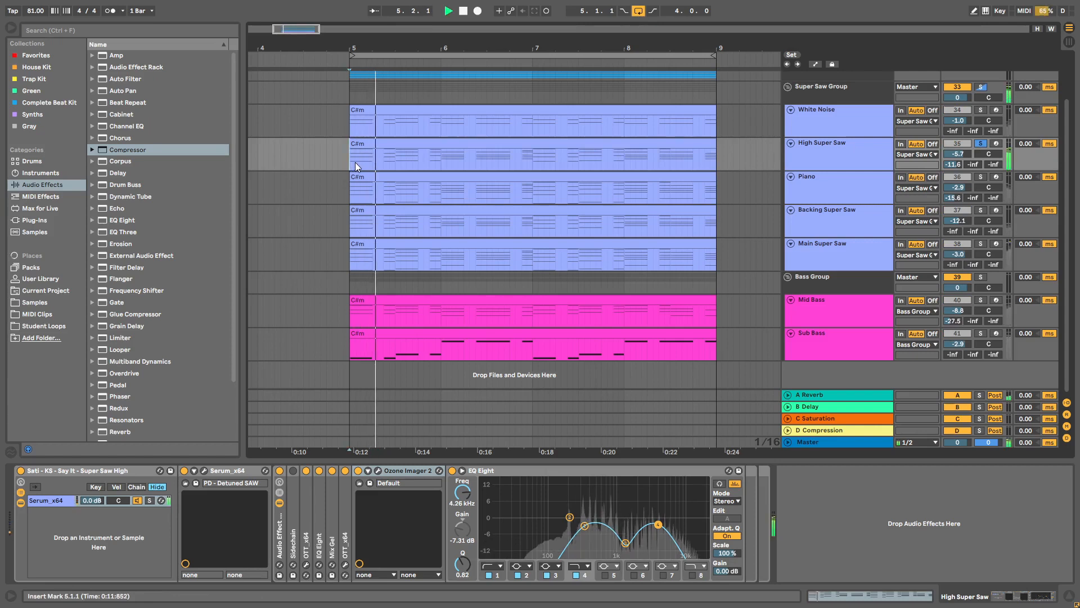
{"action": "key", "text": "space"}
{"action": "left_click_drag", "start_coordinate": [374, 160], "coordinate": [422, 160]}
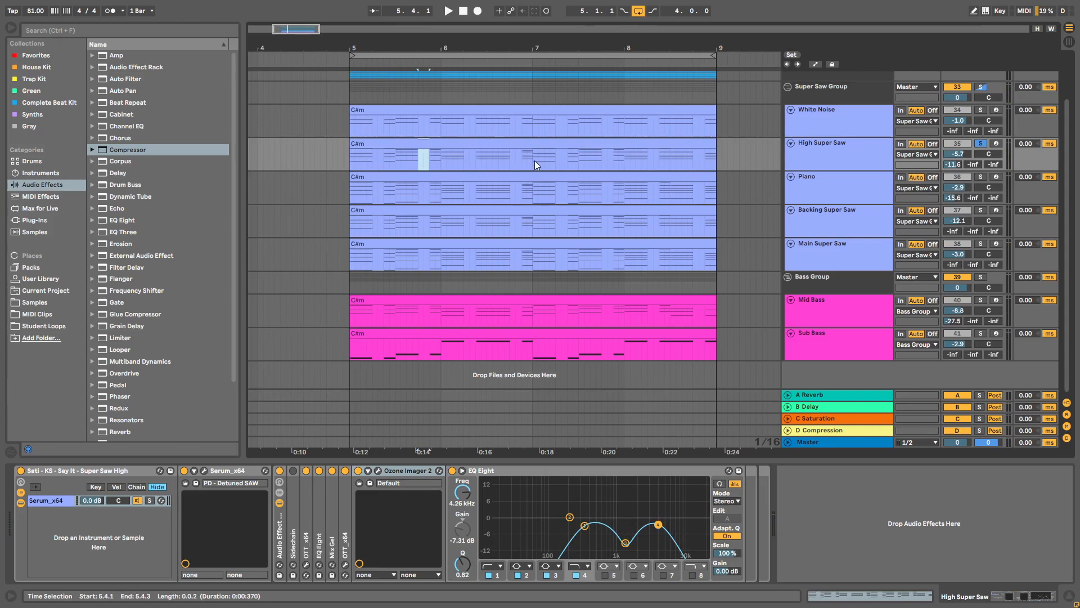
{"action": "left_click", "coordinate": [980, 144]}
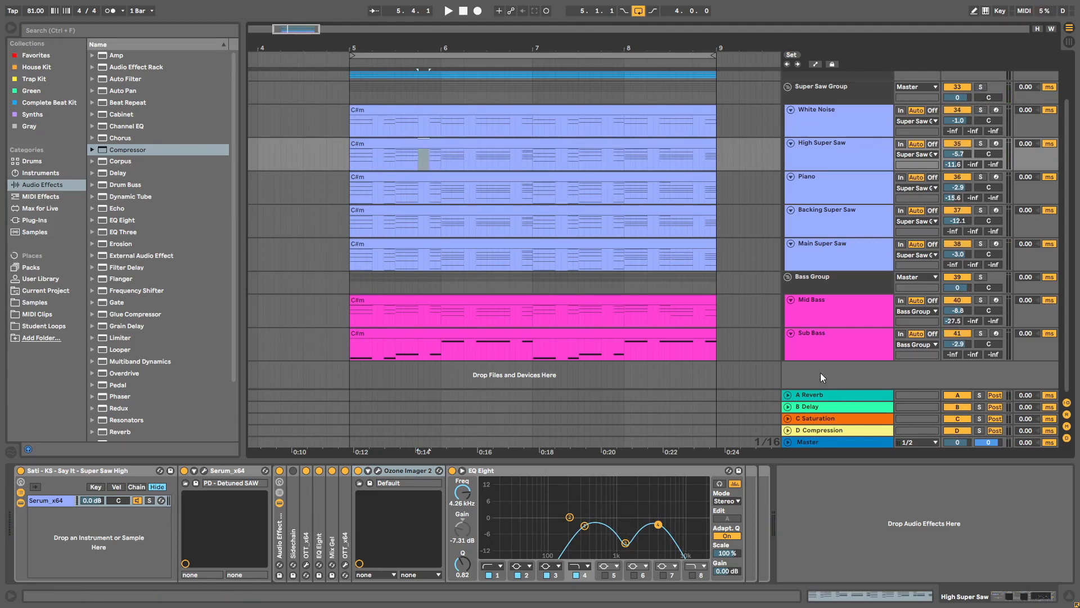
- Add an audio track below Sub Bass, set its input to Resampling and arm it for recording
{"action": "key", "text": "ctrl+t"}
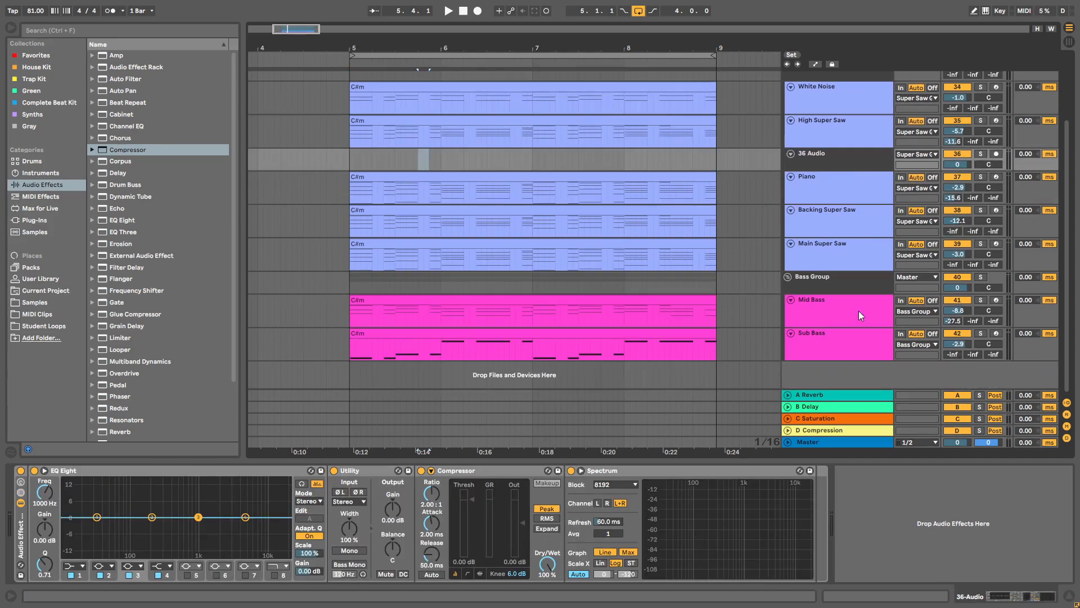
{"action": "left_click_drag", "start_coordinate": [825, 361], "coordinate": [845, 382]}
{"action": "left_click", "coordinate": [917, 333]}
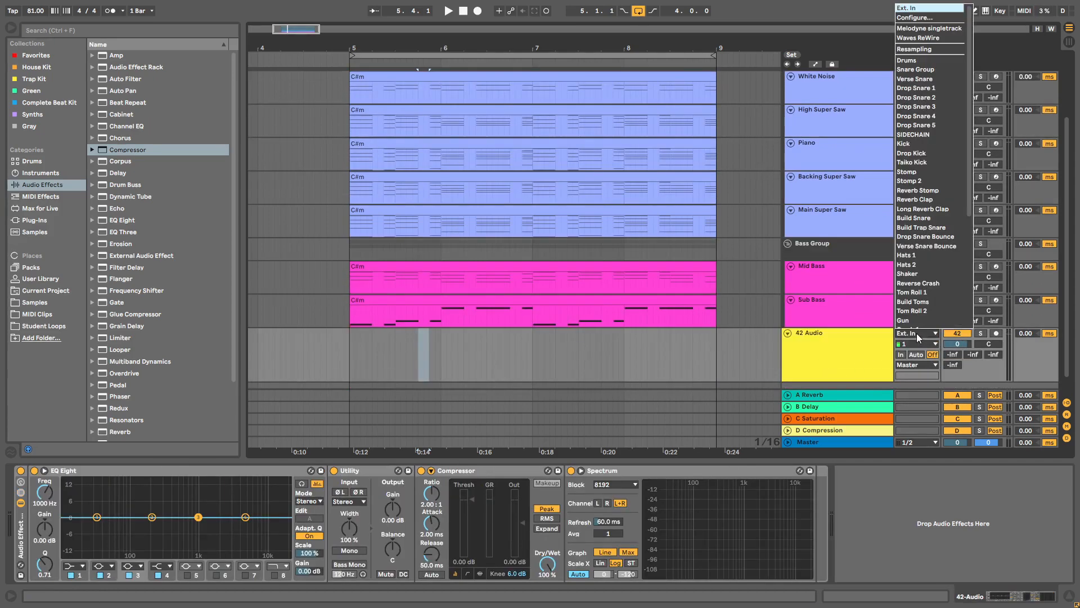
{"action": "left_click", "coordinate": [930, 49]}
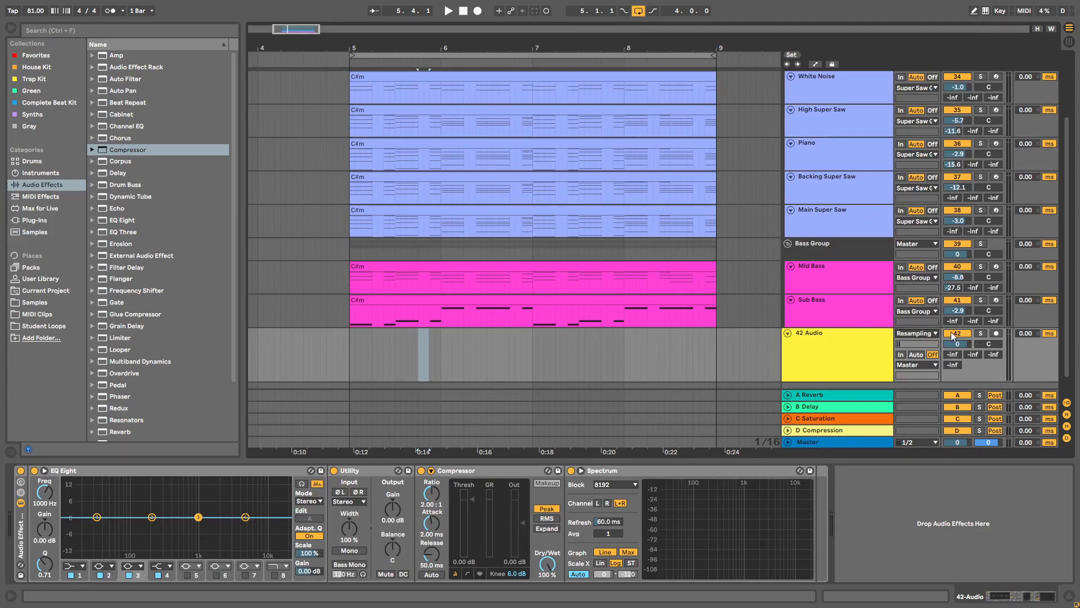
{"action": "left_click", "coordinate": [995, 334]}
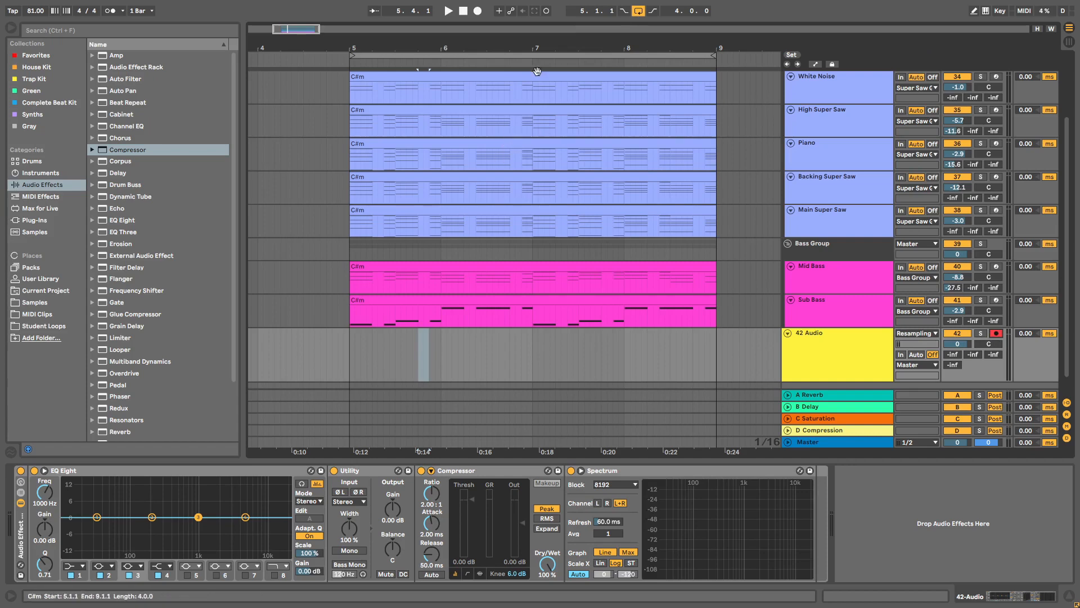
- Solo the Super Saw and Bass groups and record them onto the resampling track from bar 5, past bar 9 with looping off
{"action": "left_click", "coordinate": [349, 361]}
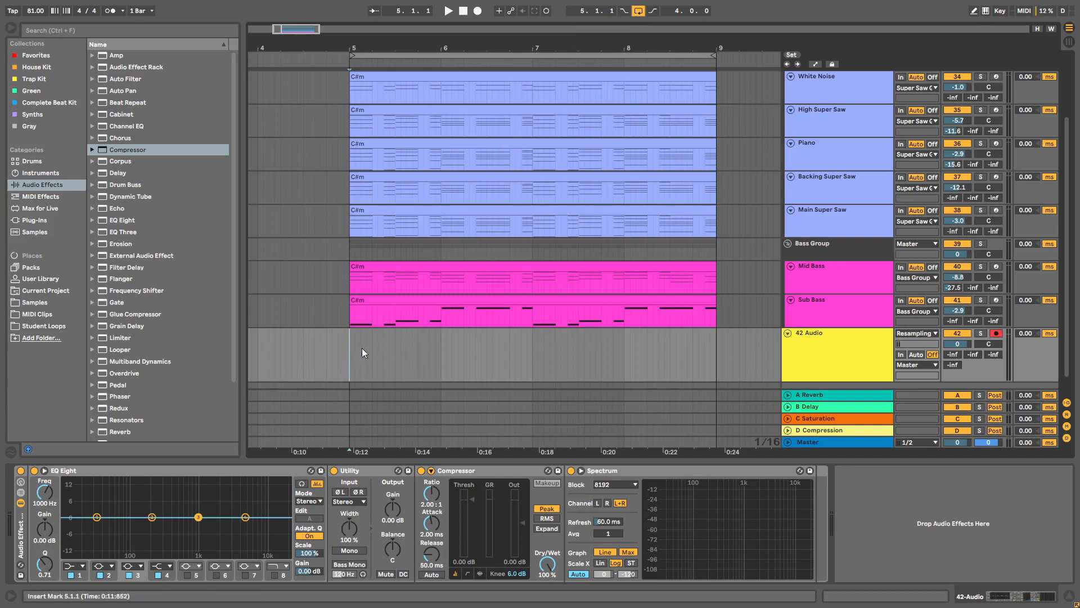
{"action": "scroll", "coordinate": [723, 176], "scroll_direction": "up", "scroll_amount": 2}
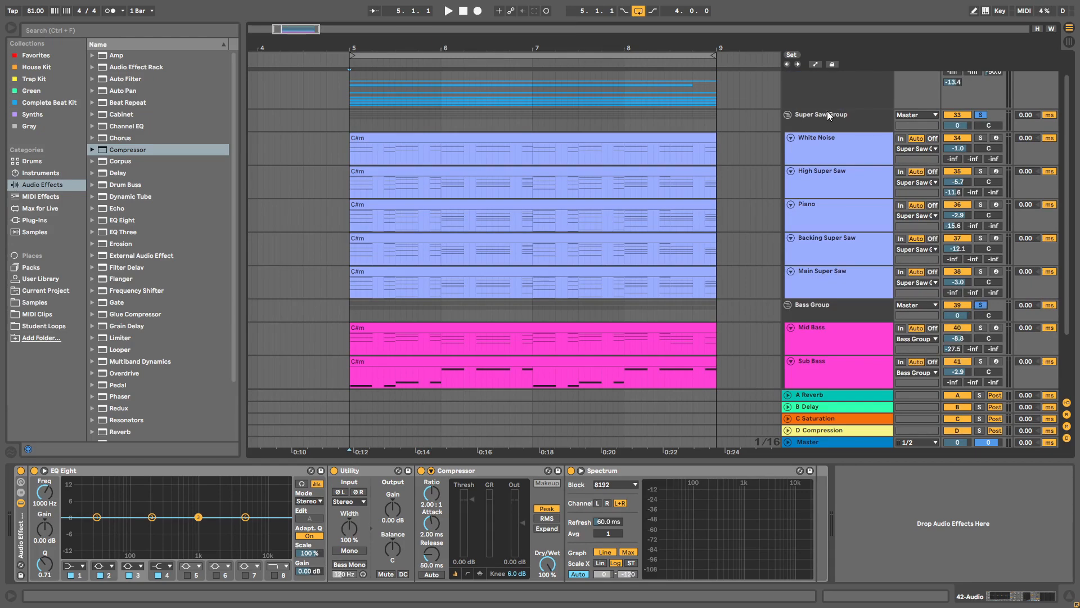
{"action": "scroll", "coordinate": [828, 299], "scroll_direction": "down", "scroll_amount": 2}
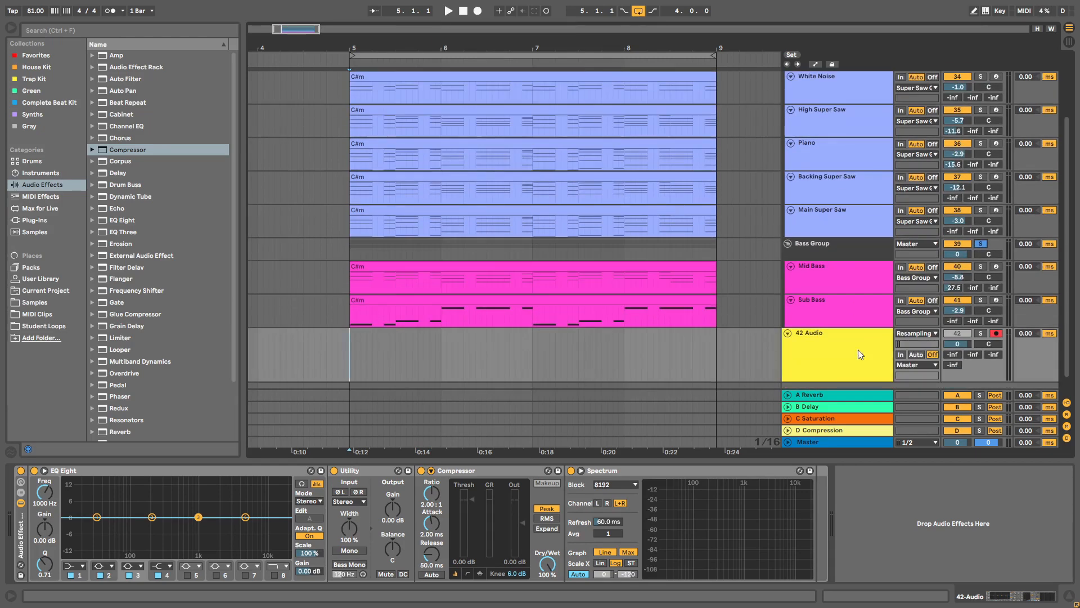
{"action": "left_click", "coordinate": [479, 12]}
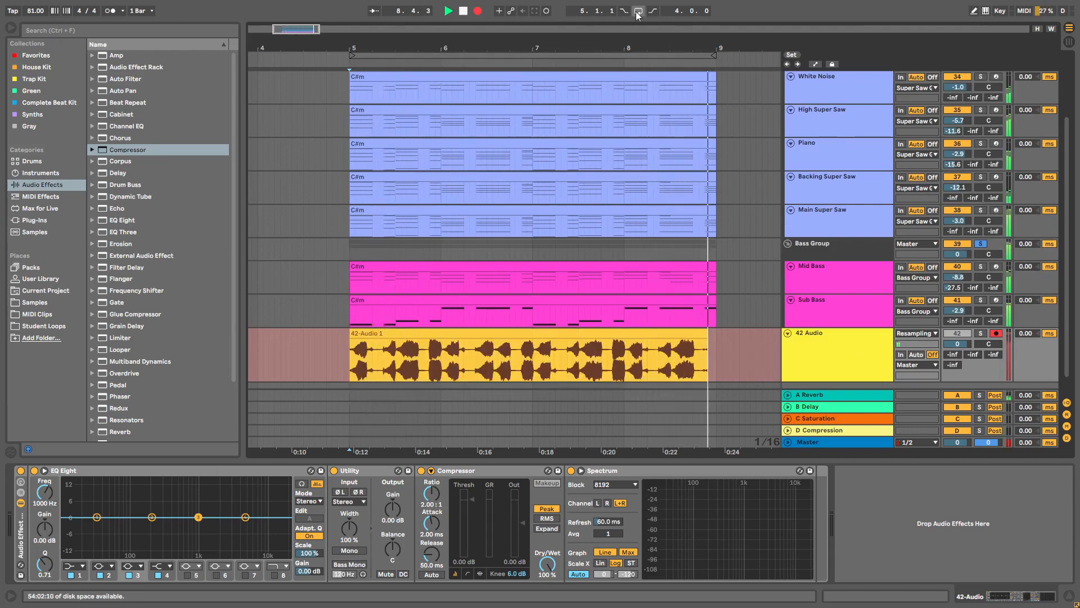
{"action": "key", "text": "space"}
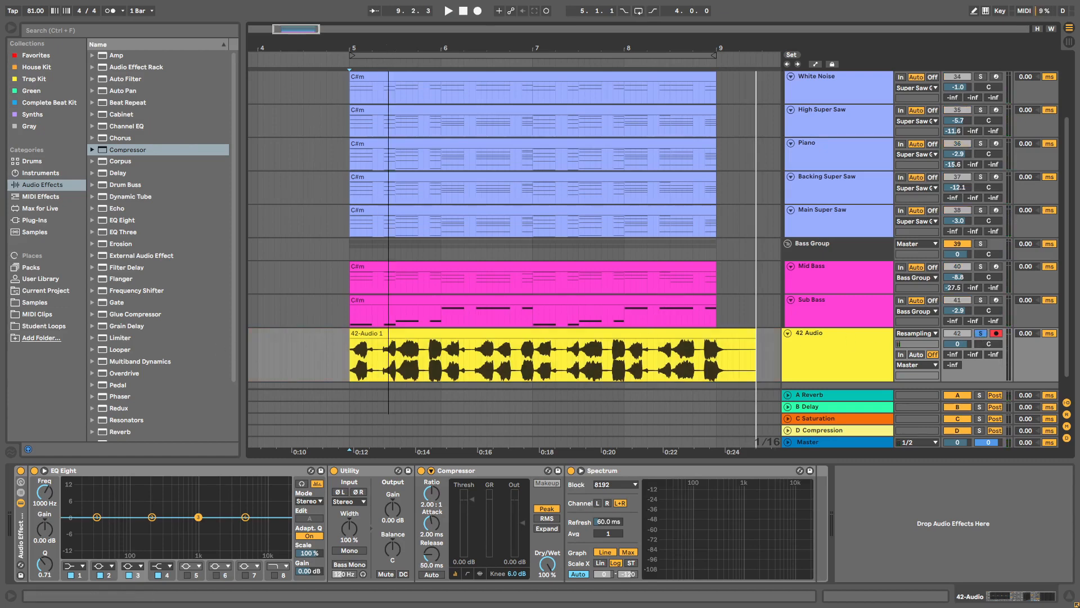
- Delete the gaps between chords in the recorded audio, including 5.2.1–5.2.3 and 6.2.1–6.2.3, and consolidate bars 5 to 9 into one clip
{"action": "scroll", "coordinate": [394, 371], "scroll_direction": "up", "scroll_amount": 3}
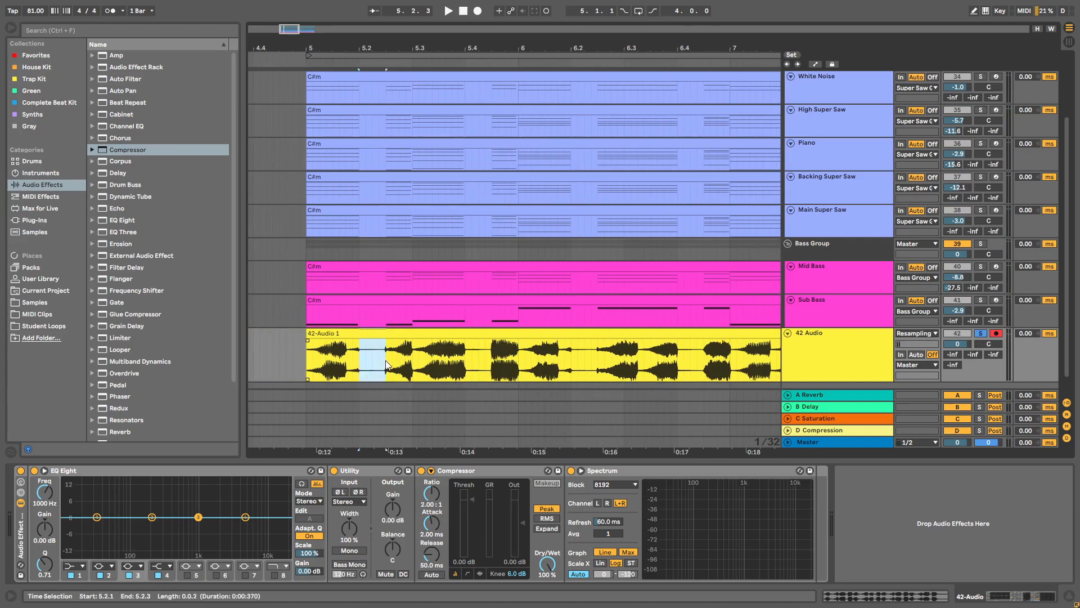
{"action": "left_click_drag", "start_coordinate": [386, 359], "coordinate": [494, 363]}
{"action": "left_click_drag", "start_coordinate": [571, 357], "coordinate": [597, 355]}
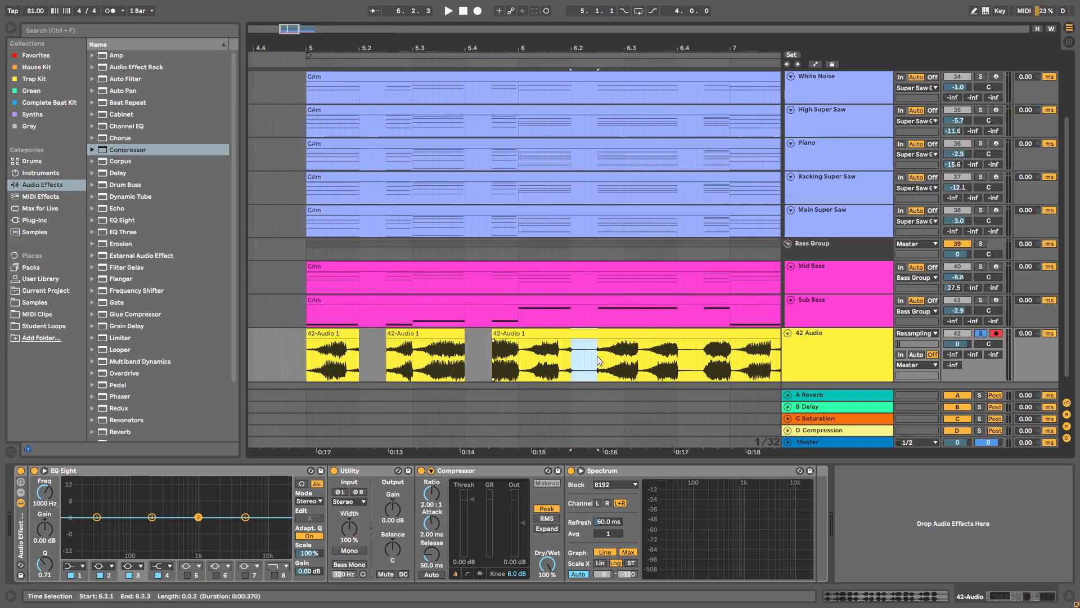
{"action": "key", "text": "Delete"}
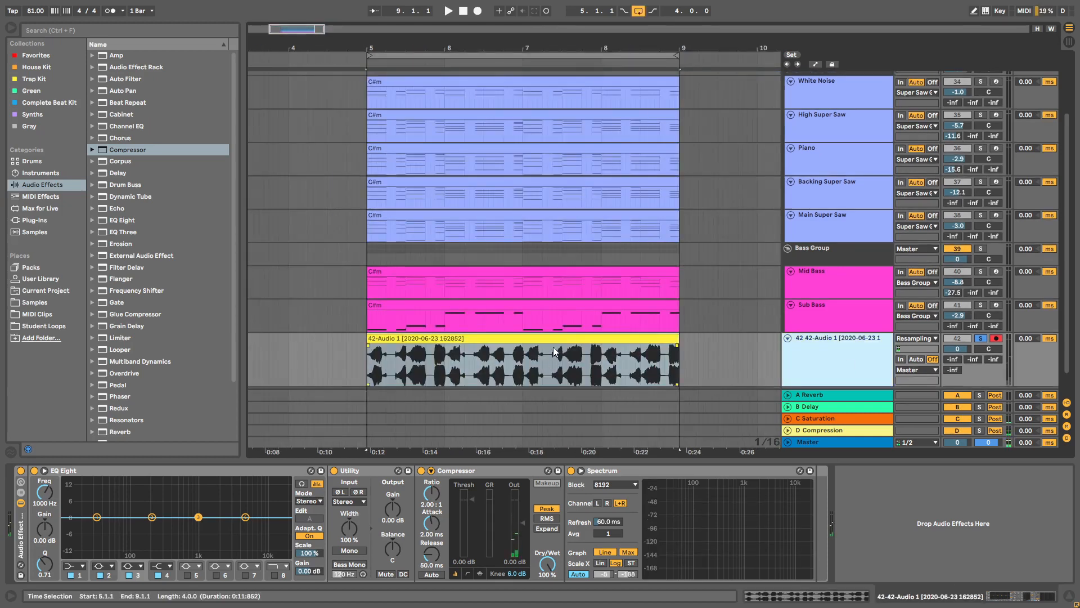
- Select the EQ Eight on the resampled audio track and play the soloed clip from bar 5
{"action": "left_click", "coordinate": [554, 340]}
{"action": "left_click", "coordinate": [861, 337]}
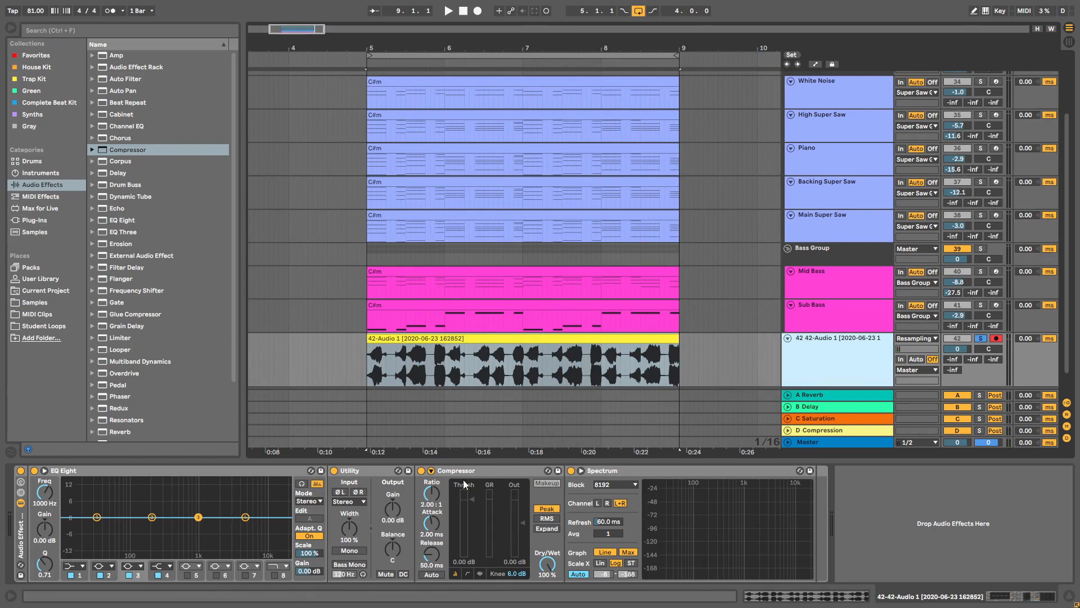
{"action": "left_click", "coordinate": [204, 472]}
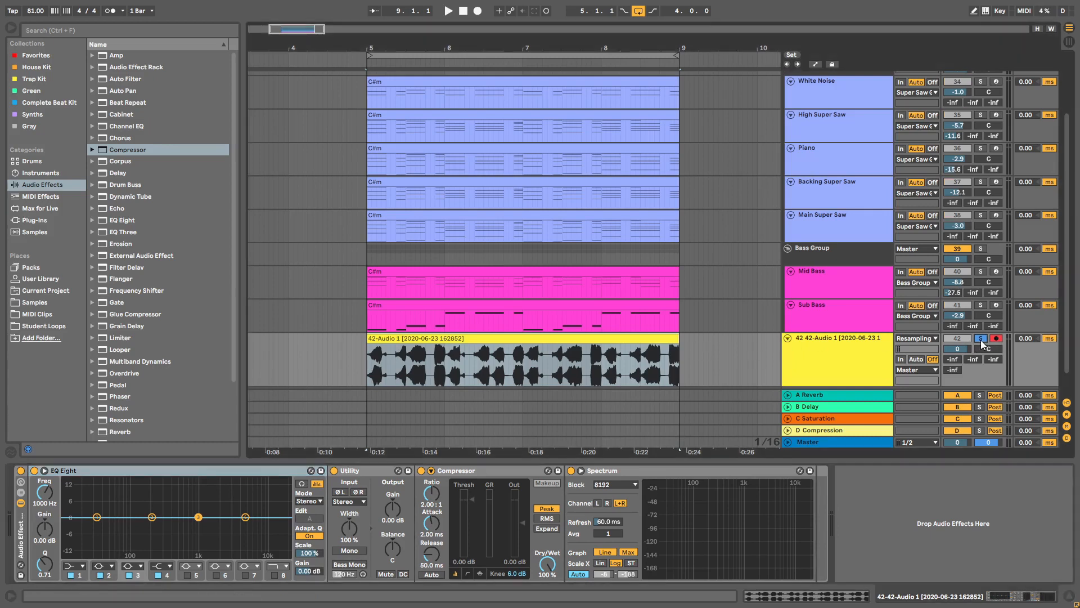
{"action": "key", "text": "space"}
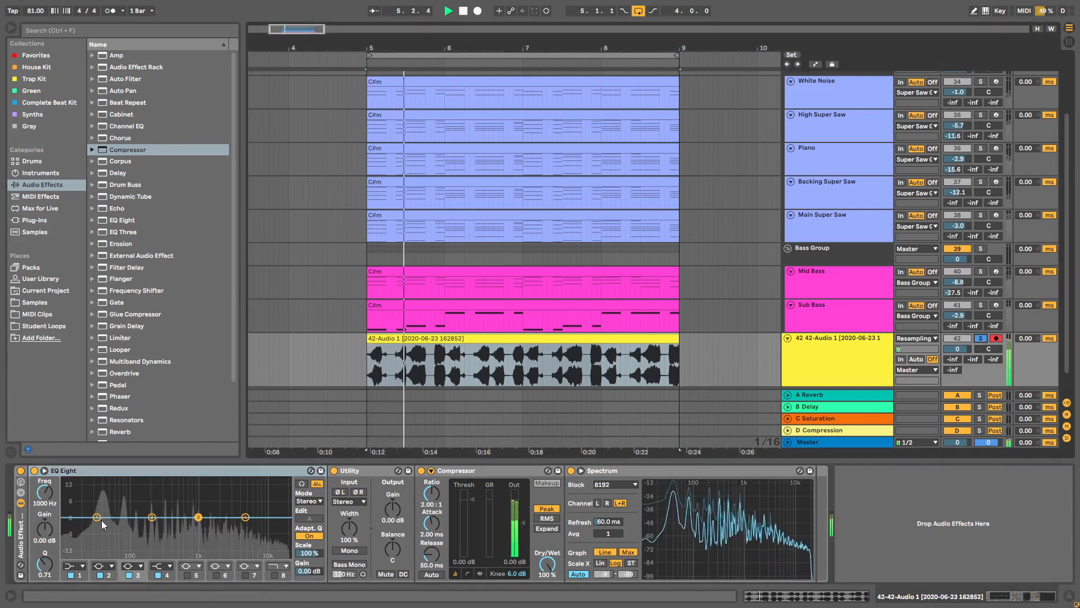
- Make EQ Eight's band 1 a steep x4 low cut, switch the mode to M/S, and set the Mid low cut to 17.0 Hz
{"action": "left_click", "coordinate": [70, 566]}
{"action": "left_click", "coordinate": [66, 493]}
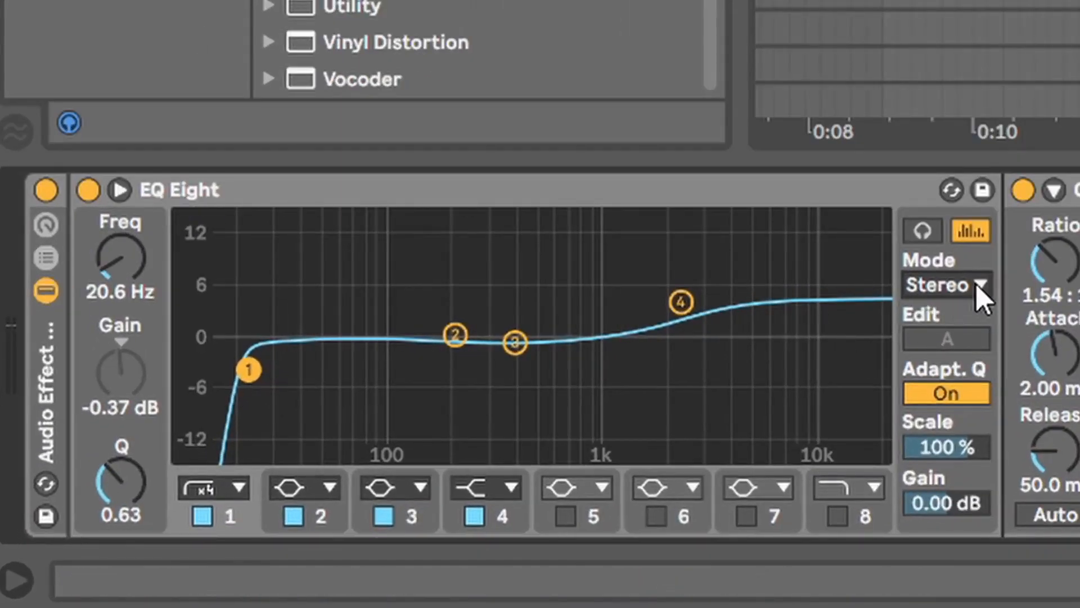
{"action": "left_click", "coordinate": [978, 287]}
{"action": "left_click", "coordinate": [929, 371]}
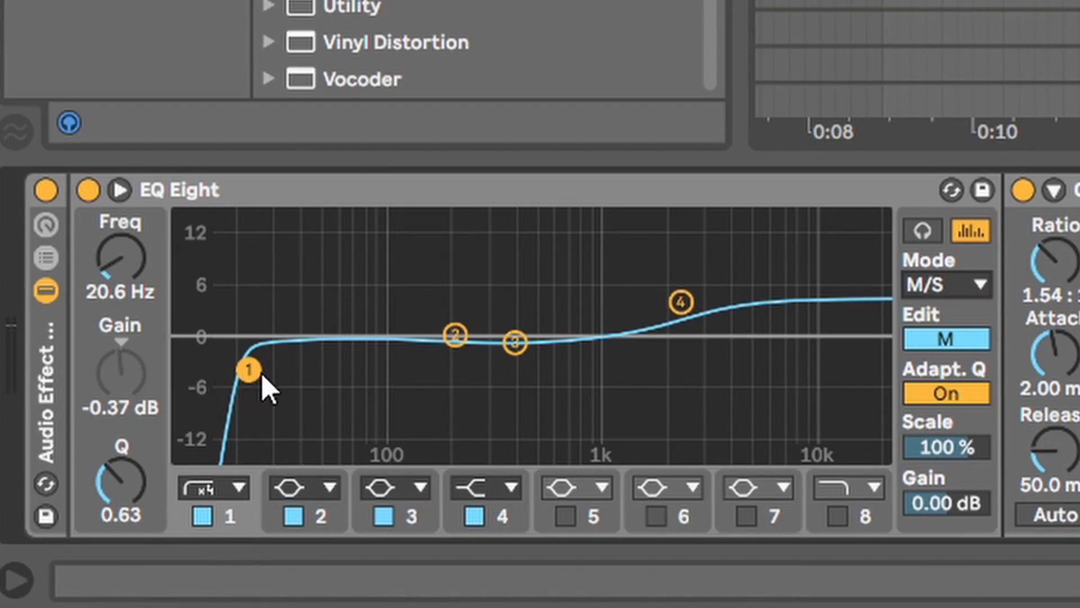
{"action": "mouse_move", "coordinate": [250, 371]}
{"action": "left_mouse_down"}
{"action": "mouse_move", "coordinate": [222, 369]}
{"action": "mouse_move", "coordinate": [231, 370]}
{"action": "left_mouse_up"}
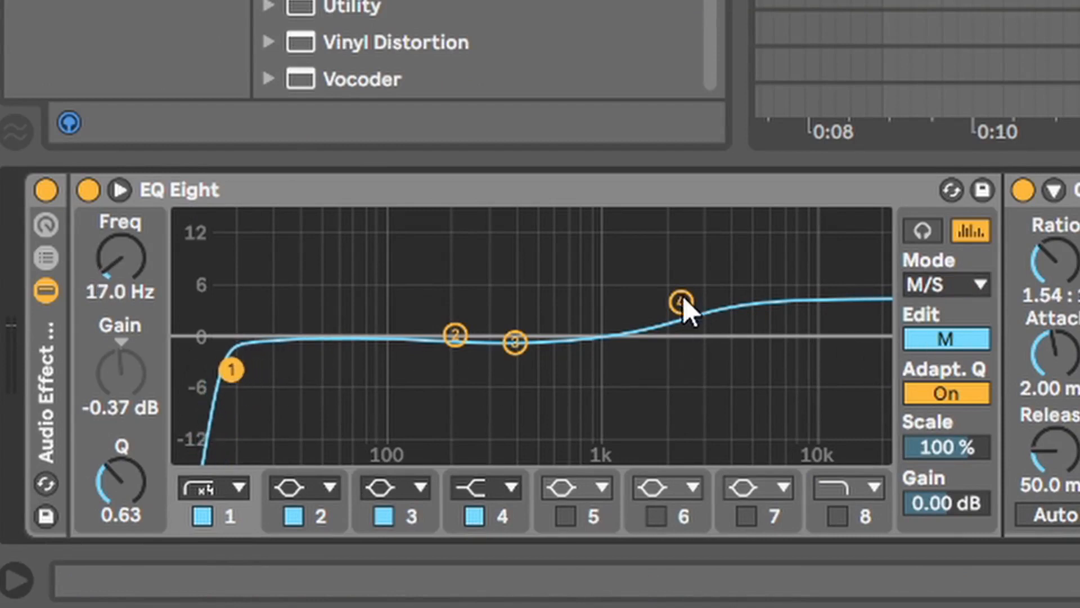
- Turn the Mid channel's band 4 high shelf into a -2.85 dB cut at 1.53 kHz and reduce the slight dip on band 3
{"action": "left_click_drag", "start_coordinate": [681, 303], "coordinate": [647, 364]}
{"action": "left_click", "coordinate": [515, 342]}
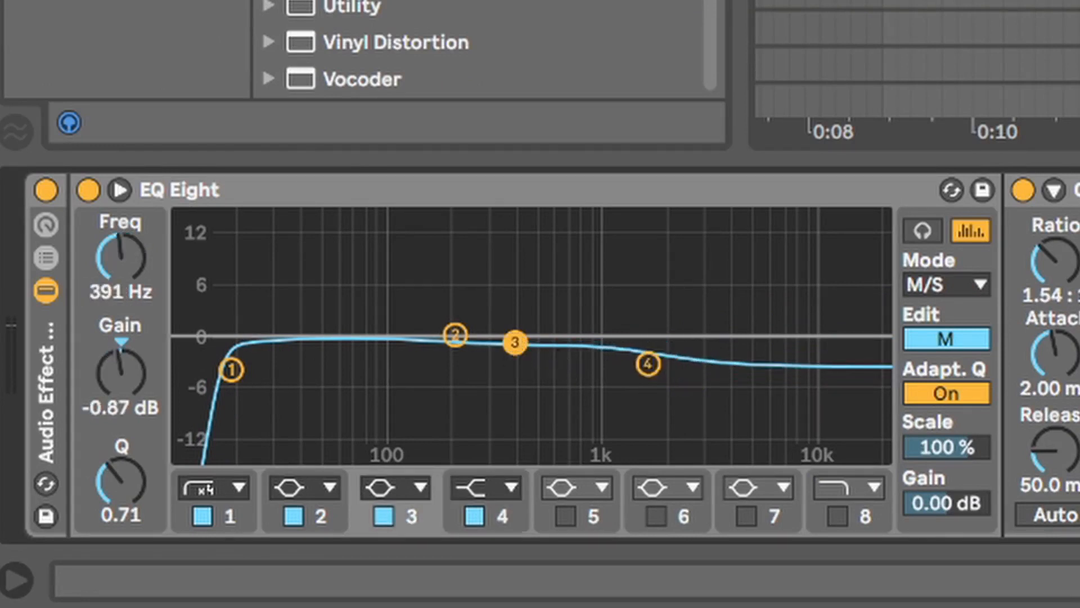
{"action": "left_click_drag", "start_coordinate": [515, 342], "coordinate": [515, 338]}
{"action": "mouse_move", "coordinate": [648, 364]}
{"action": "left_mouse_down"}
{"action": "mouse_move", "coordinate": [638, 371]}
{"action": "mouse_move", "coordinate": [640, 355]}
{"action": "left_mouse_up"}
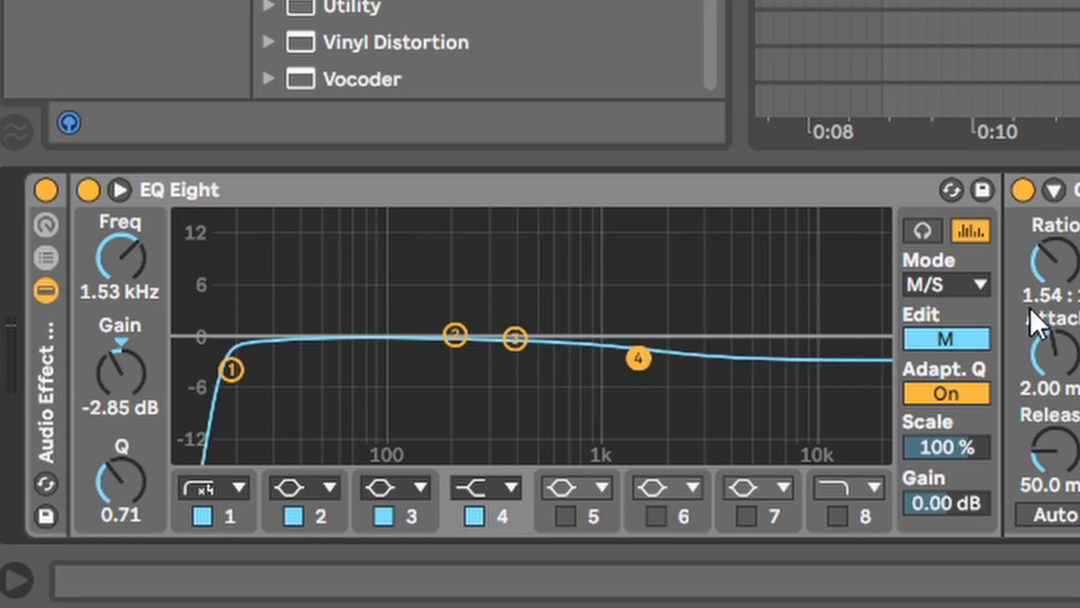
- Switch EQ Eight to edit the Side channel and make band 3 a gentle low cut at 160 Hz
{"action": "left_click", "coordinate": [946, 339]}
{"action": "left_click_drag", "start_coordinate": [391, 336], "coordinate": [433, 367]}
{"action": "left_click", "coordinate": [400, 490]}
{"action": "left_click", "coordinate": [404, 304]}
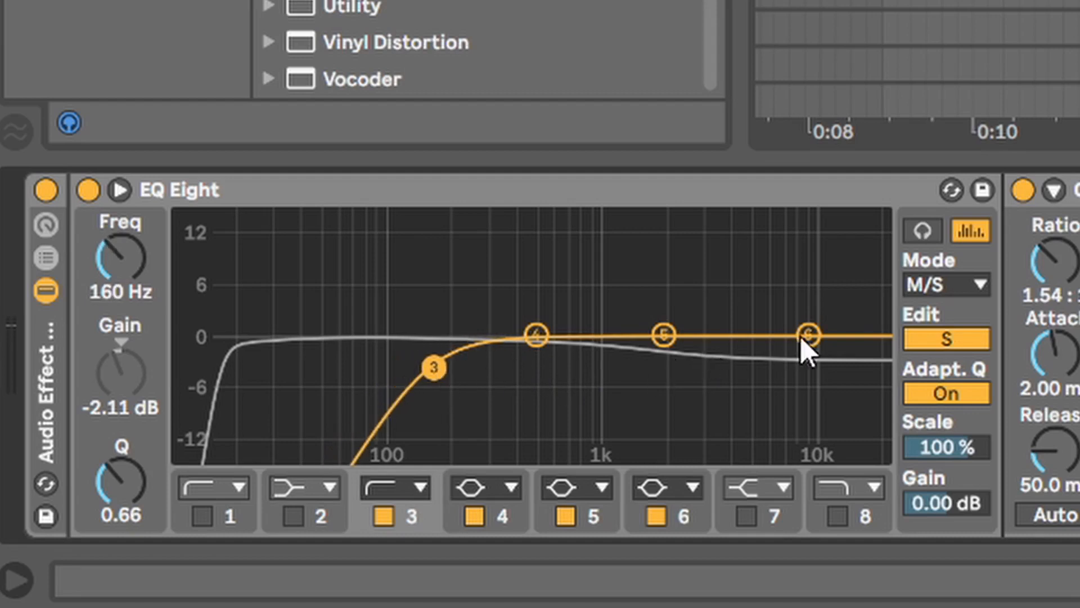
- Change the Side channel's band 6 to a high shelf boosting 4.59 dB at 5.39 kHz
{"action": "left_click_drag", "start_coordinate": [803, 340], "coordinate": [752, 303]}
{"action": "left_click", "coordinate": [653, 488]}
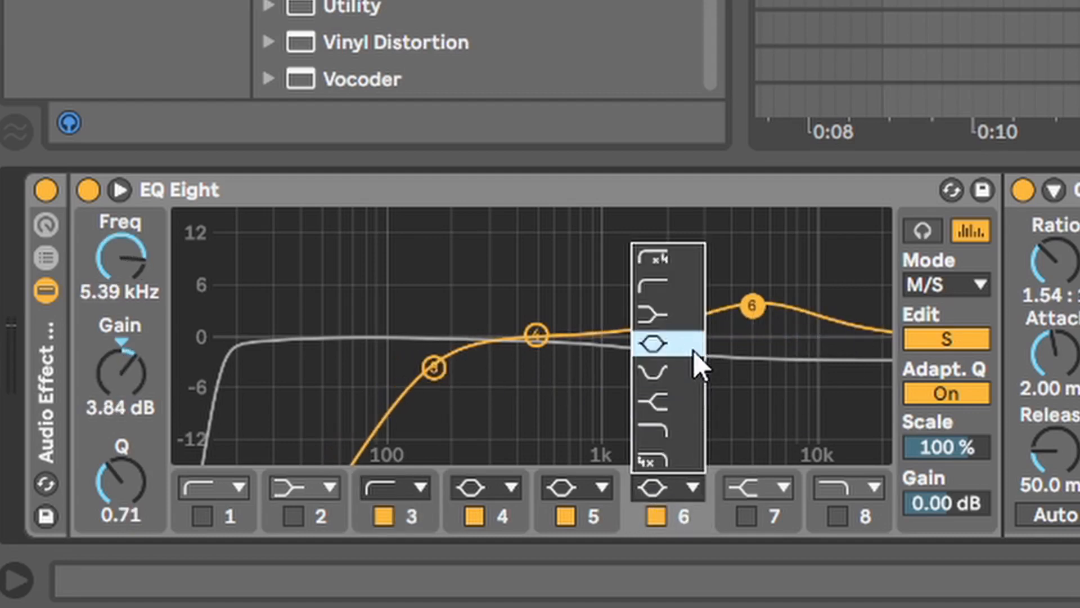
{"action": "left_click", "coordinate": [700, 408]}
{"action": "left_click_drag", "start_coordinate": [752, 305], "coordinate": [752, 299]}
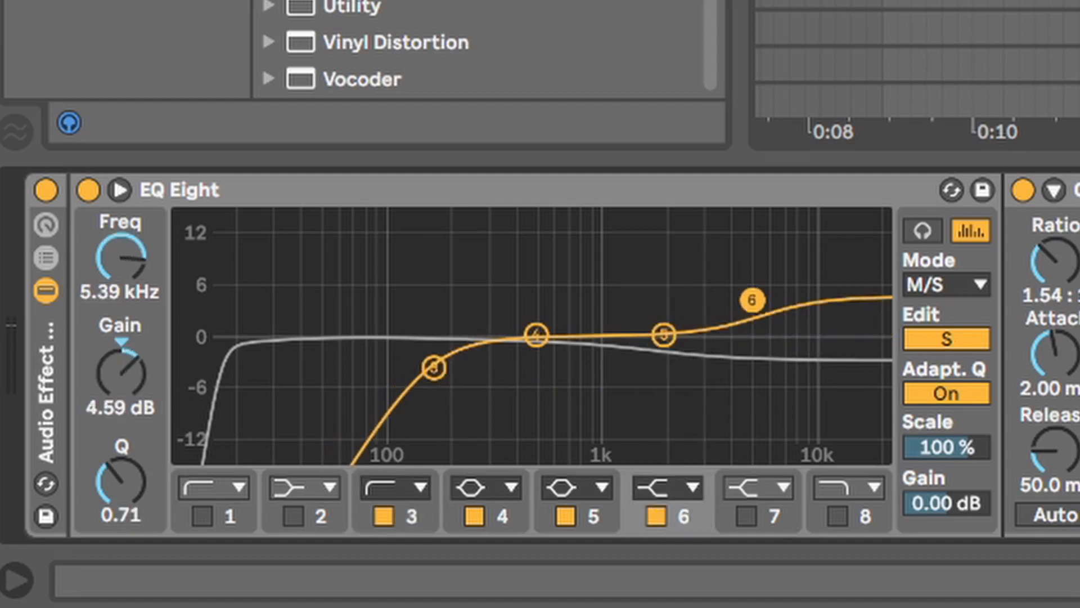
- Boost the Side channel's band 5 slightly and band 4 by 0.87 dB at 435 Hz, and adjust band 6 to 3.84 dB at 5.74 kHz
{"action": "left_click_drag", "start_coordinate": [664, 335], "coordinate": [642, 316]}
{"action": "left_click_drag", "start_coordinate": [536, 336], "coordinate": [525, 328]}
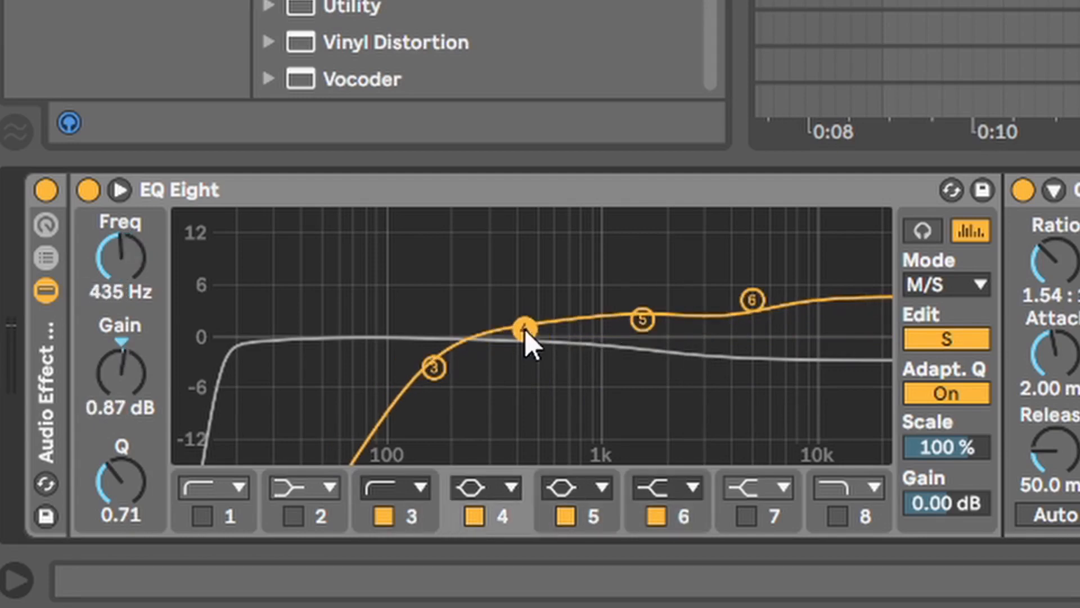
{"action": "left_click", "coordinate": [751, 301]}
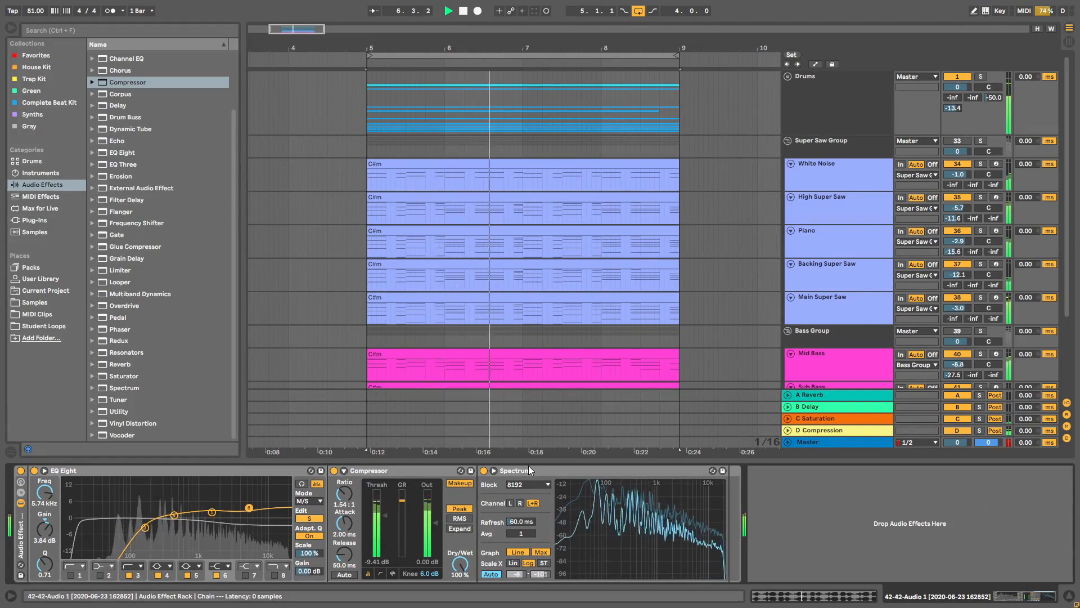
- Stop playback and look through the arrangement from the Bass Group down to the resampled audio track
{"action": "key", "text": "space"}
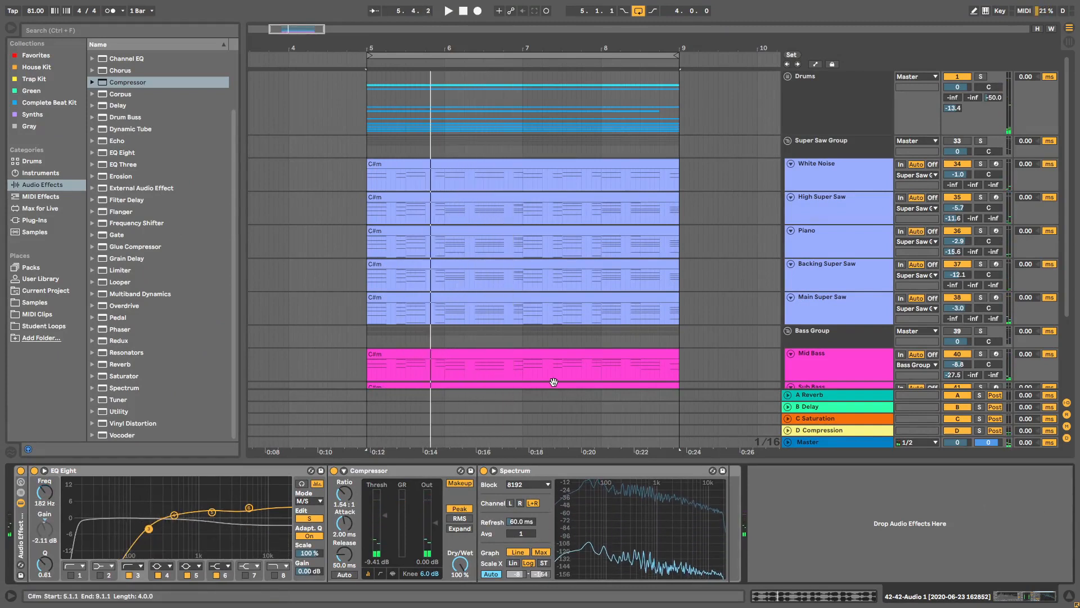
{"action": "left_click", "coordinate": [525, 340]}
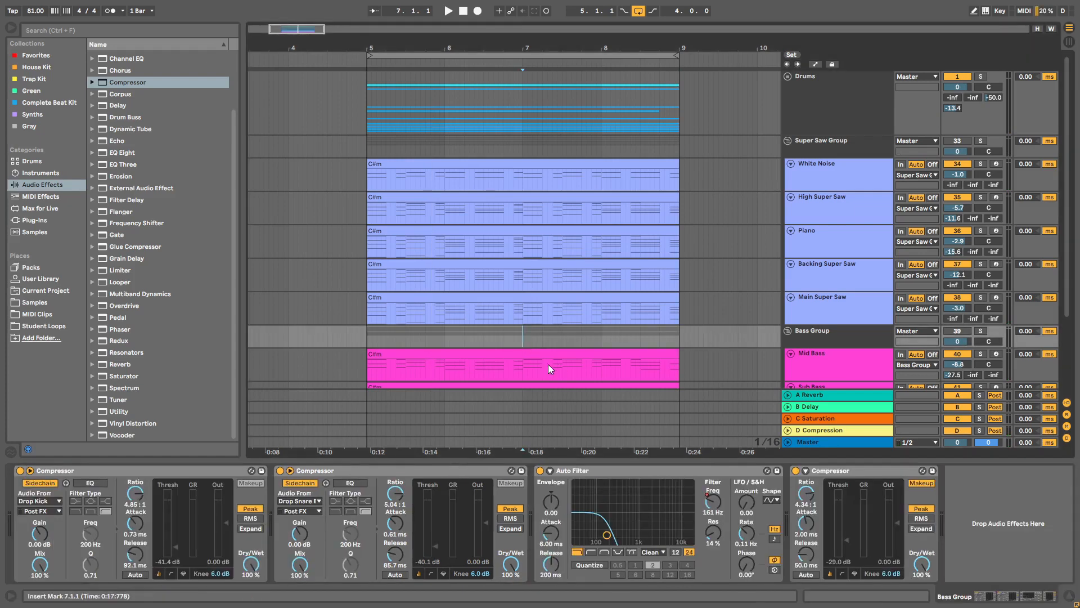
{"action": "scroll", "coordinate": [500, 397], "scroll_direction": "down", "scroll_amount": 3}
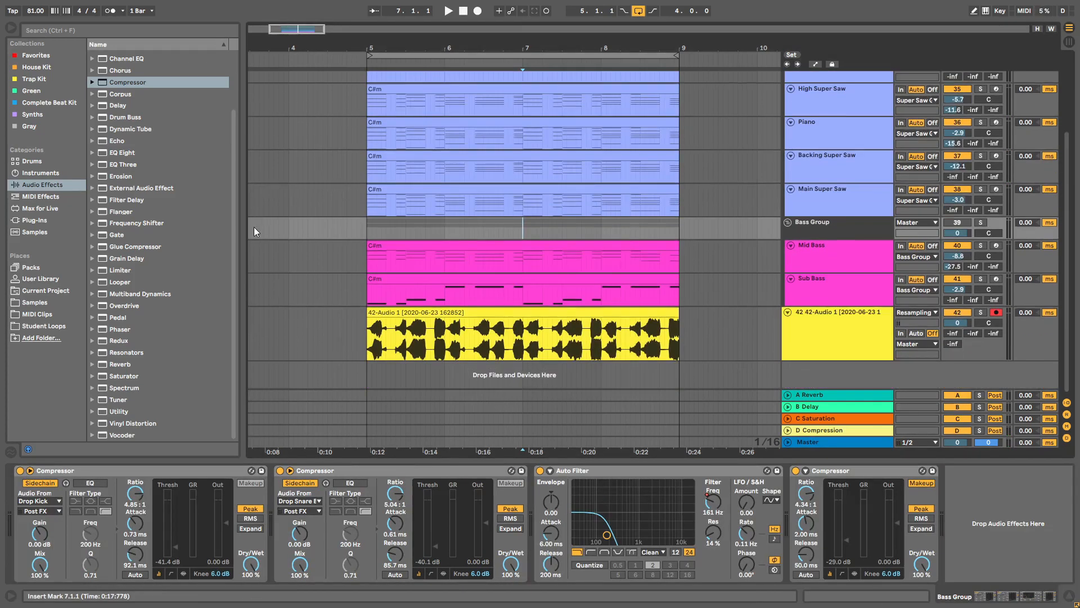
{"action": "left_click_drag", "start_coordinate": [254, 227], "coordinate": [366, 220]}
{"action": "left_click", "coordinate": [272, 228]}
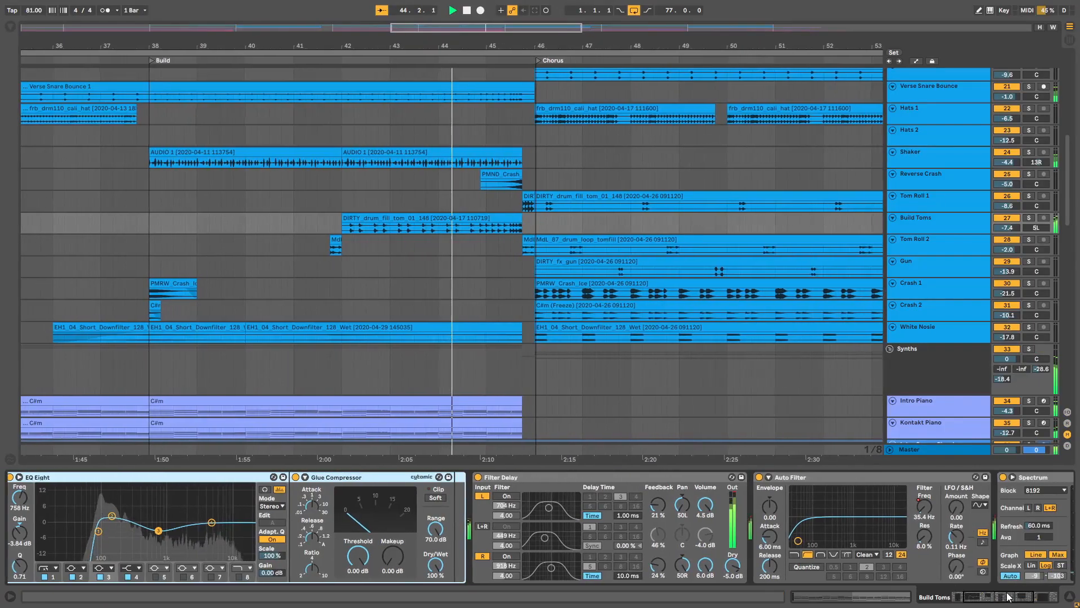
- Review the Build Toms and Top Lead device chains in the finished song while its Chorus plays
{"action": "left_click_drag", "start_coordinate": [1013, 596], "coordinate": [1018, 596]}
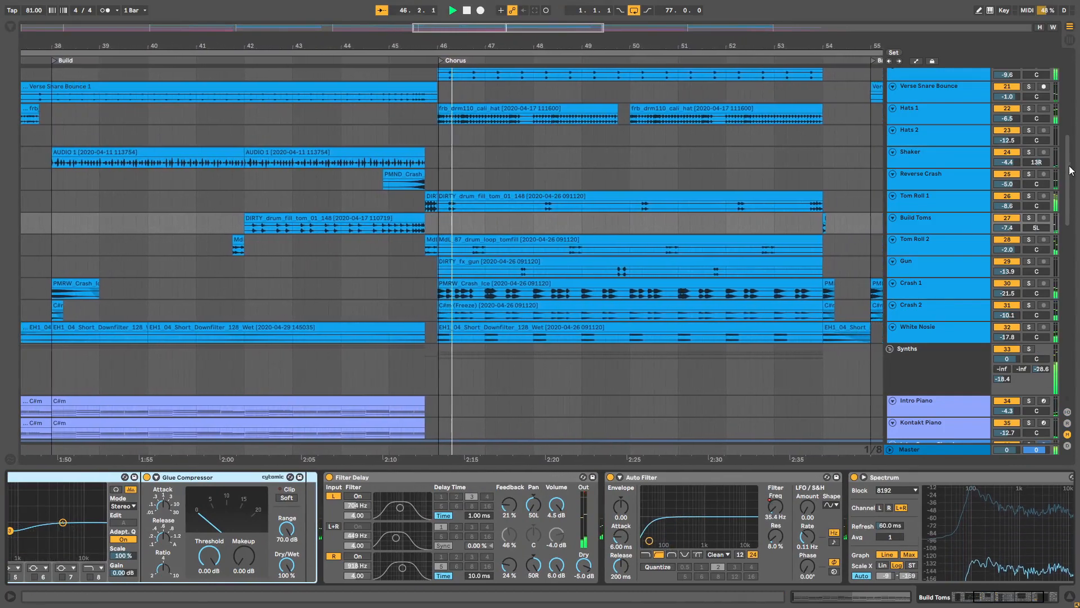
{"action": "left_click_drag", "start_coordinate": [1071, 171], "coordinate": [1073, 210]}
{"action": "left_click", "coordinate": [929, 306]}
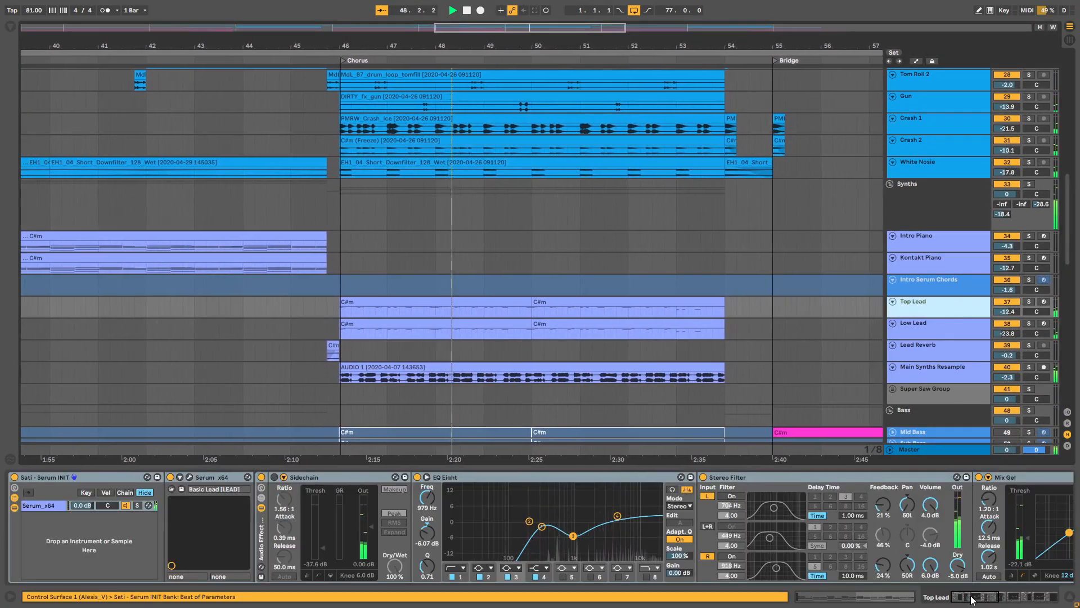
{"action": "left_click_drag", "start_coordinate": [971, 599], "coordinate": [997, 598]}
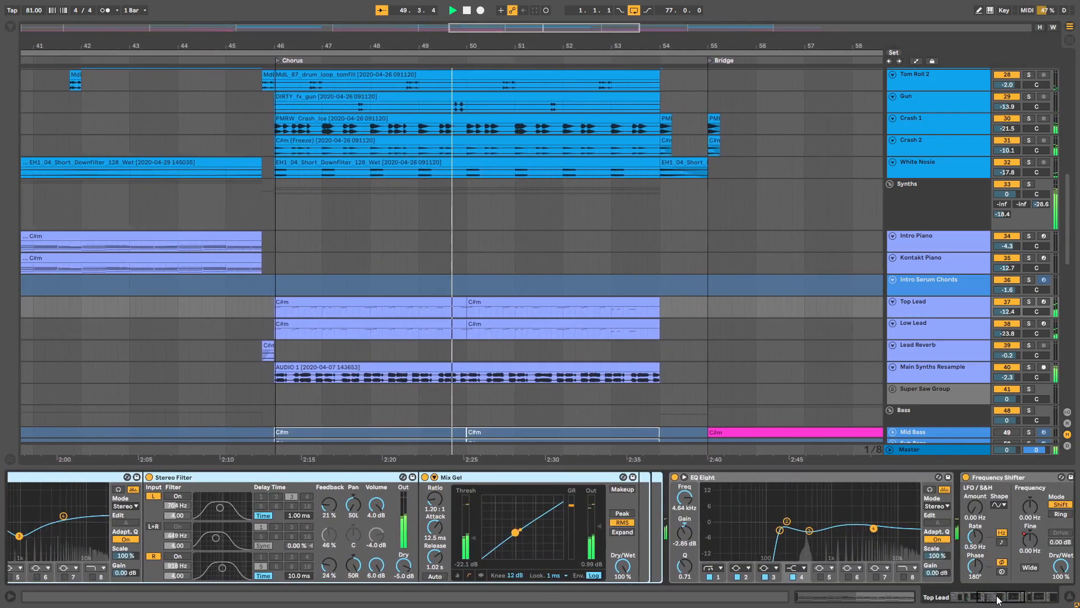